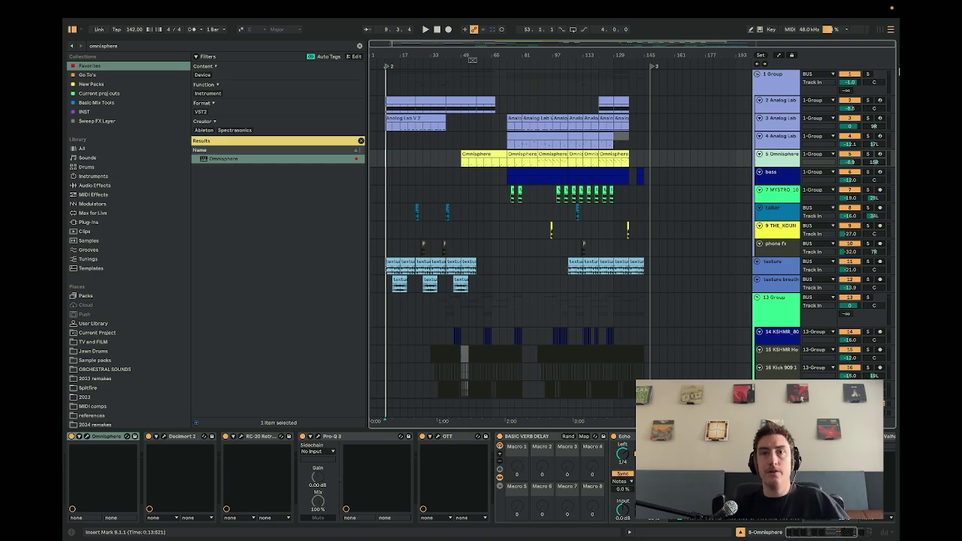
Play the arrangement from bar 9 and narrow the browser to give the track timeline more room.
key("space")
scroll(398, 157, "up", 5)
scroll(399, 156, "down", 8)
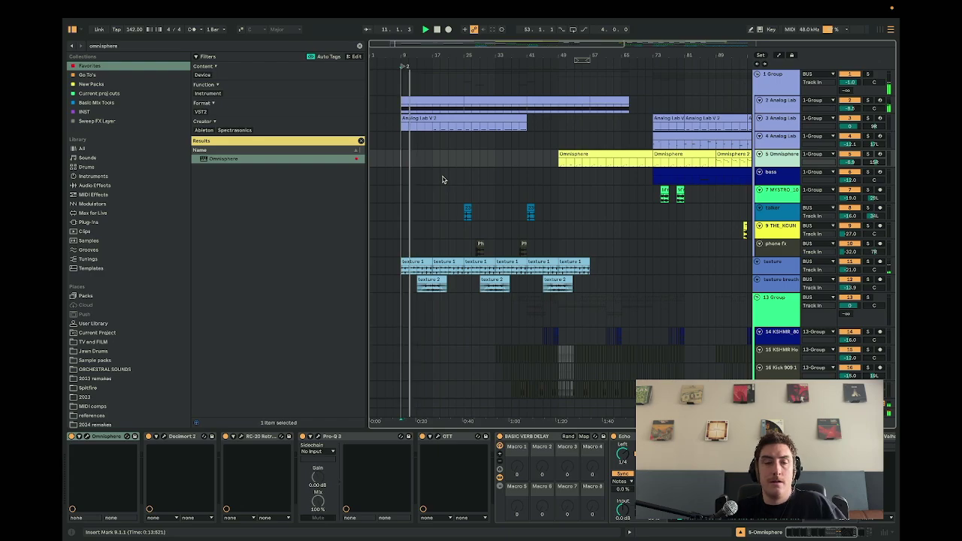
left_click_drag(367, 174, 229, 169)
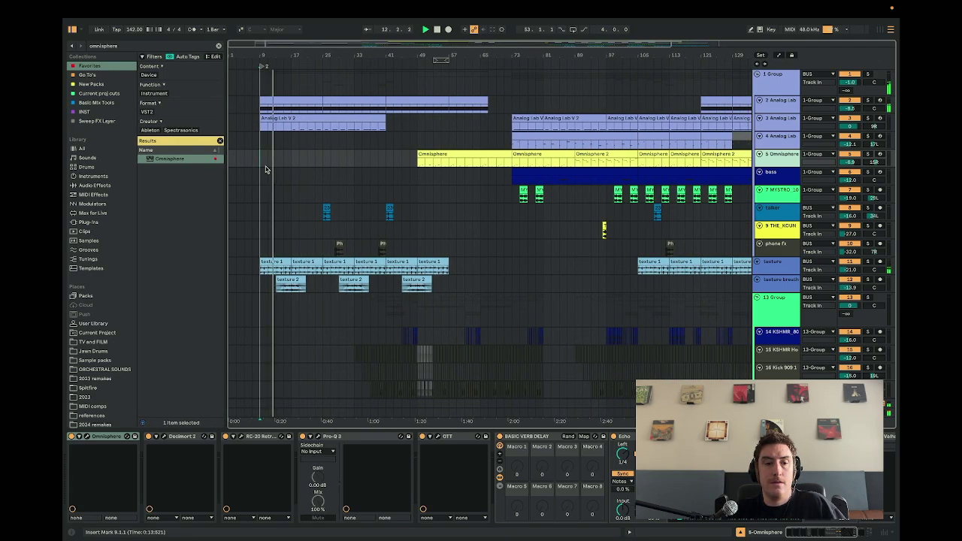
scroll(265, 169, "up", 5)
scroll(266, 169, "down", 3)
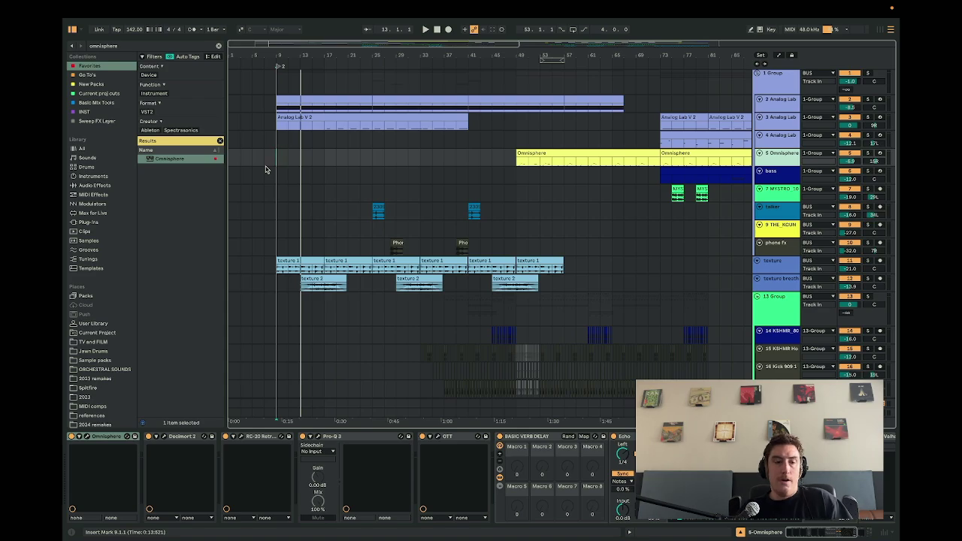
scroll(268, 168, "up", 5)
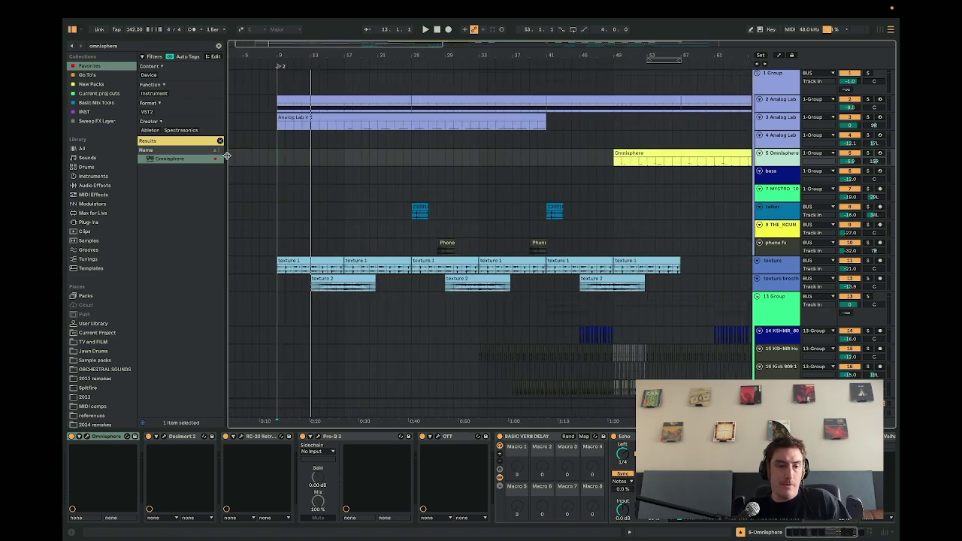
mouse_move(515, 3)
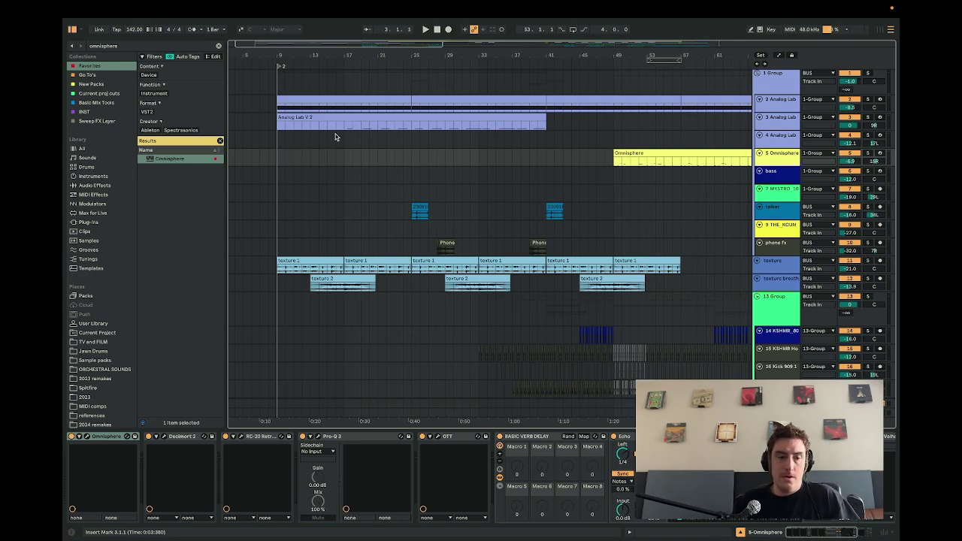
Inspect the Analog Lab instrument presets on tracks 2 and 3, closing each plug-in window after viewing.
left_click(779, 106)
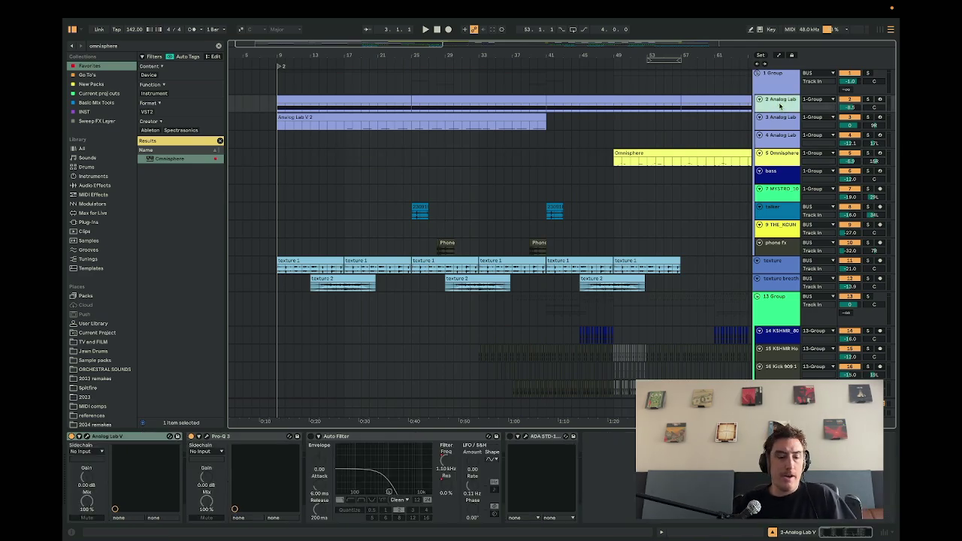
left_click(86, 437)
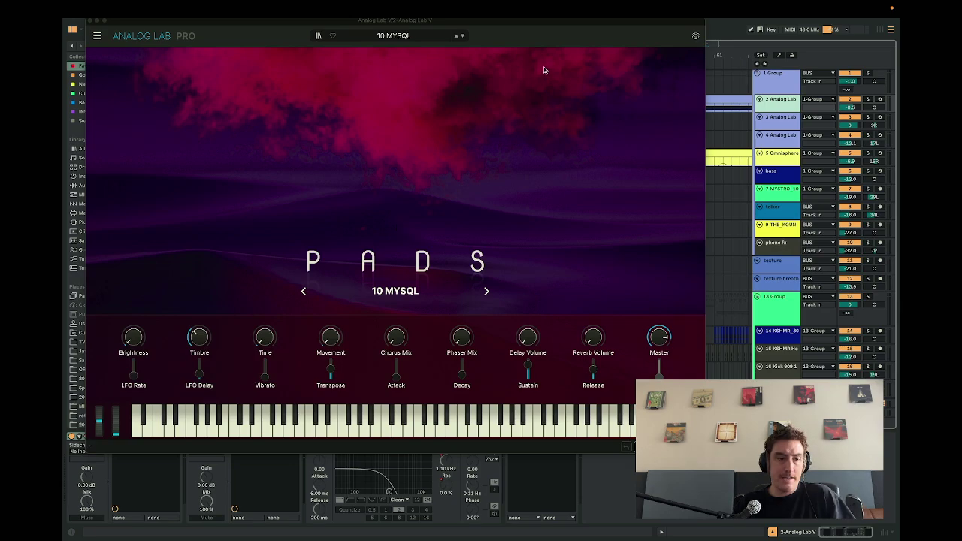
left_click(89, 21)
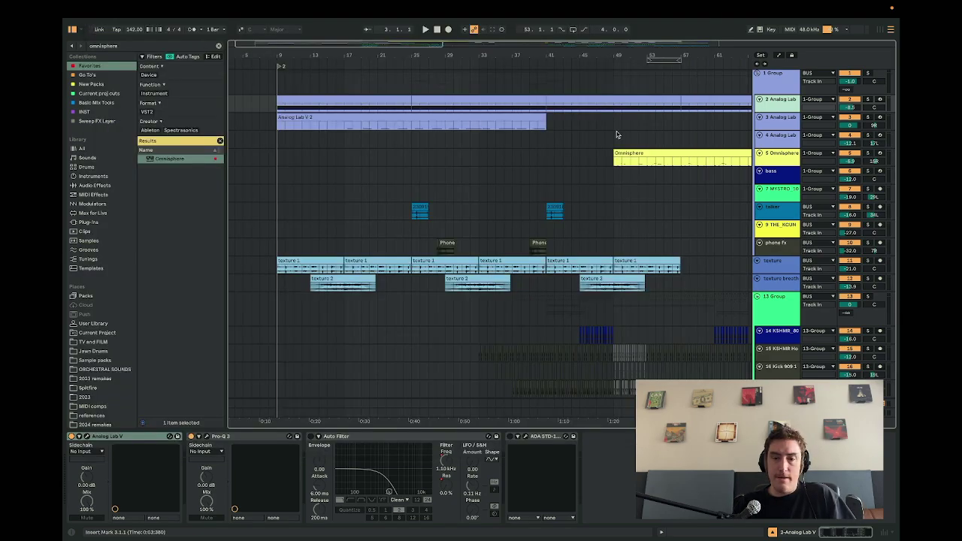
left_click(90, 437)
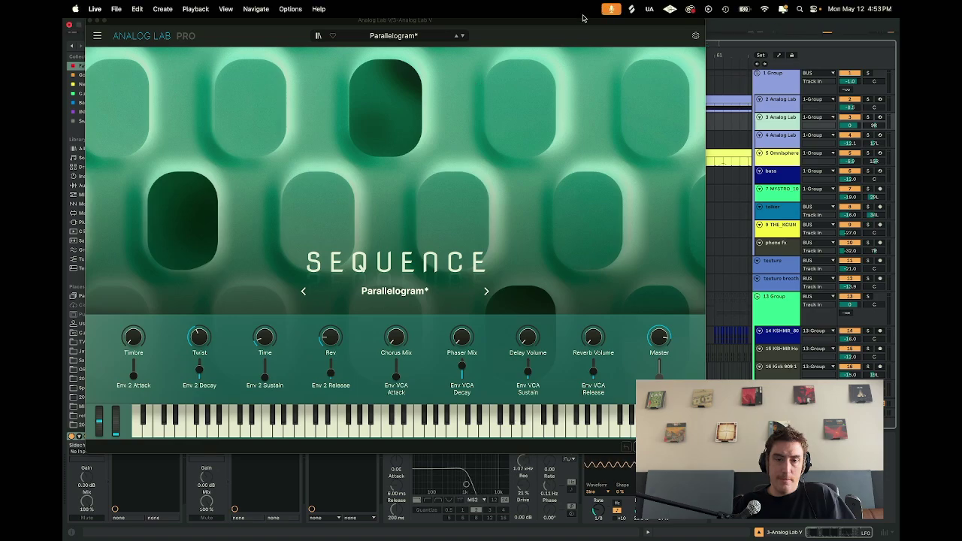
left_click_drag(483, 24, 559, 100)
left_click(172, 97)
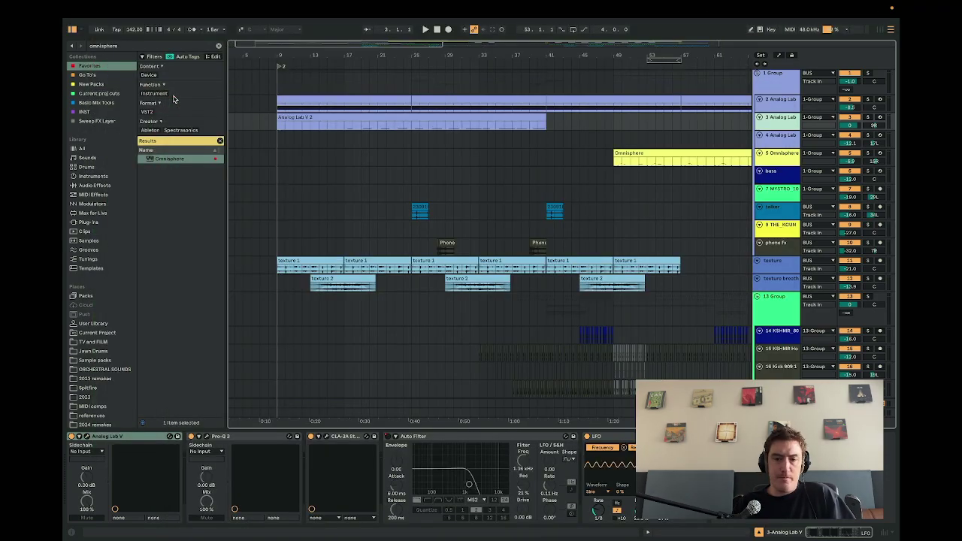
Inspect the Analog Lab instrument preset on track 4 and close its plug-in window.
left_click(772, 155)
left_click(807, 144)
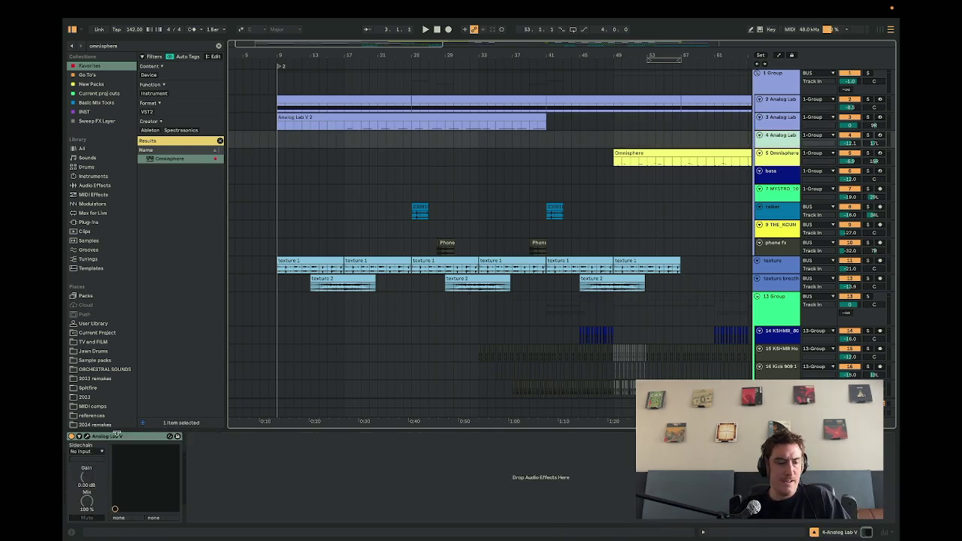
left_click(87, 438)
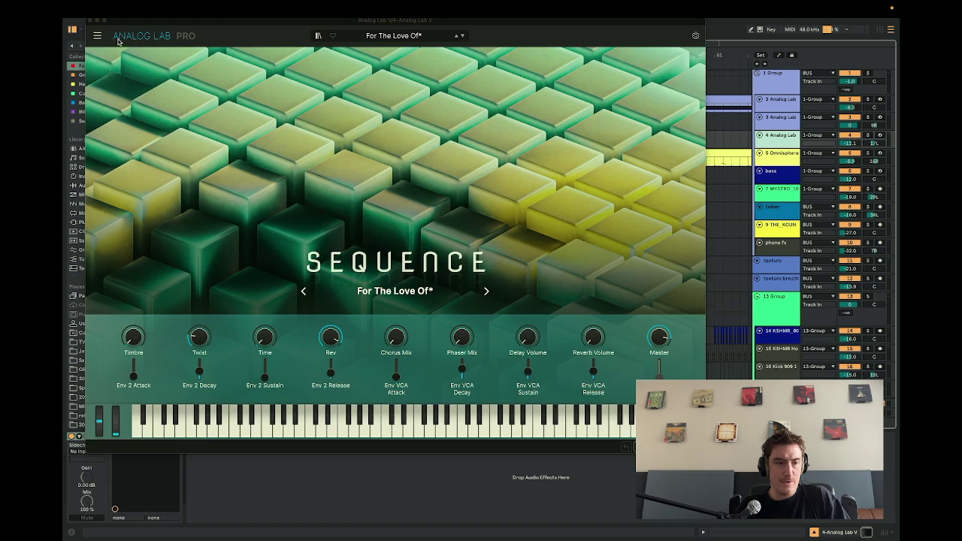
left_click(90, 22)
Survey the whole arrangement from the intro to the ending, including the synth, texture and drum group tracks.
scroll(600, 240, "down", 5)
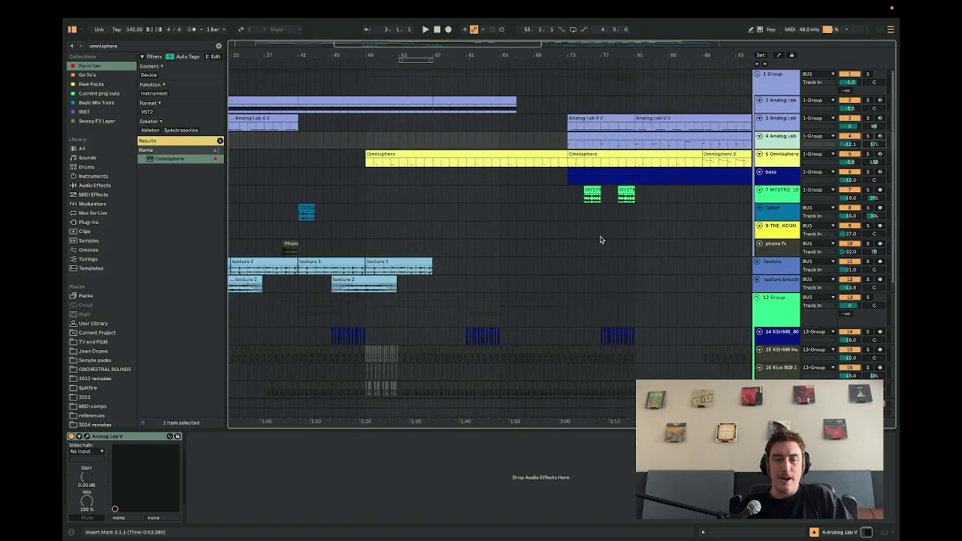
scroll(599, 240, "up", 5)
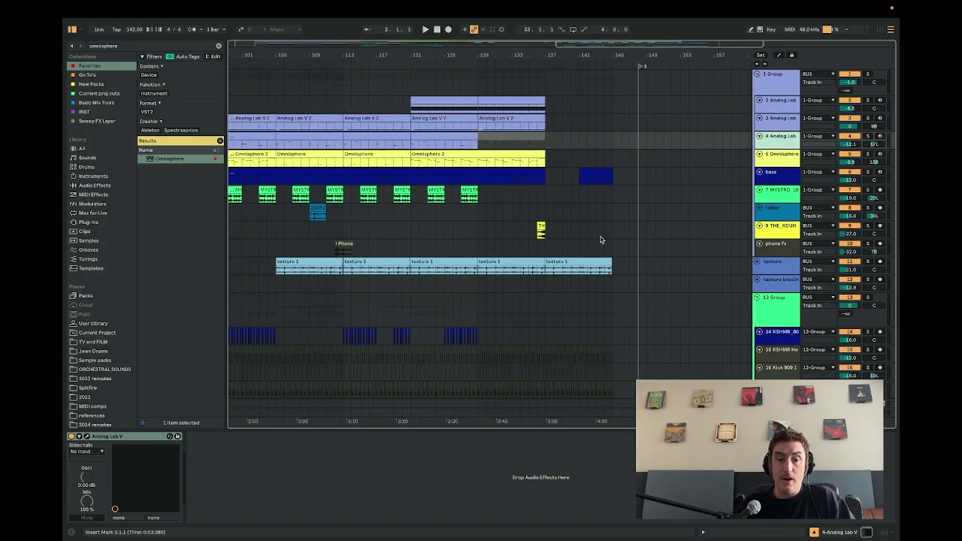
scroll(595, 241, "down", 5)
scroll(592, 243, "down", 5)
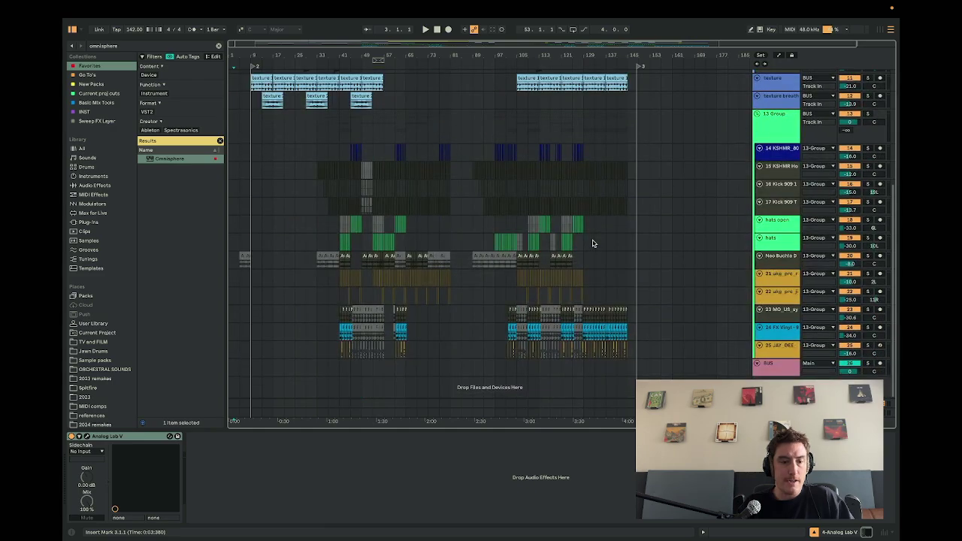
scroll(298, 278, "up", 5)
scroll(283, 278, "up", 5)
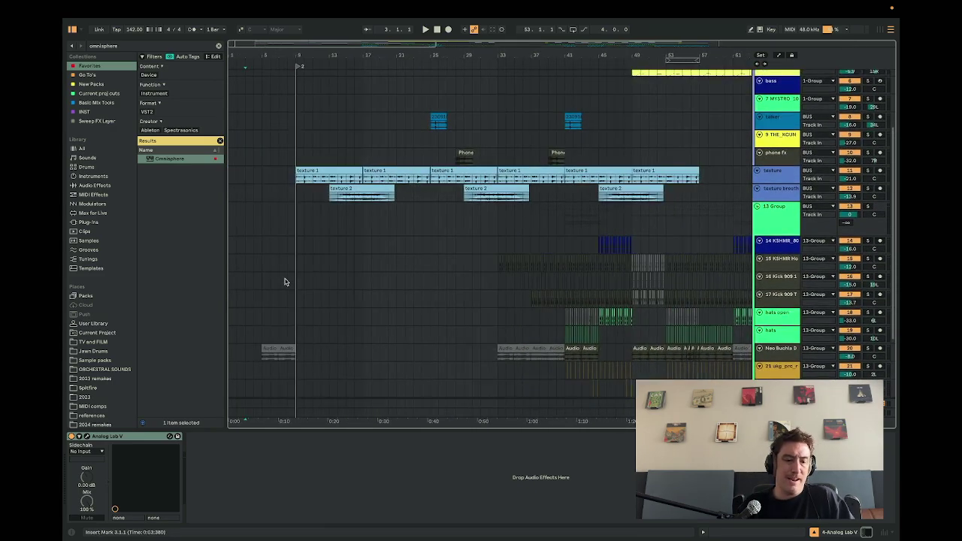
scroll(283, 336, "up", 3)
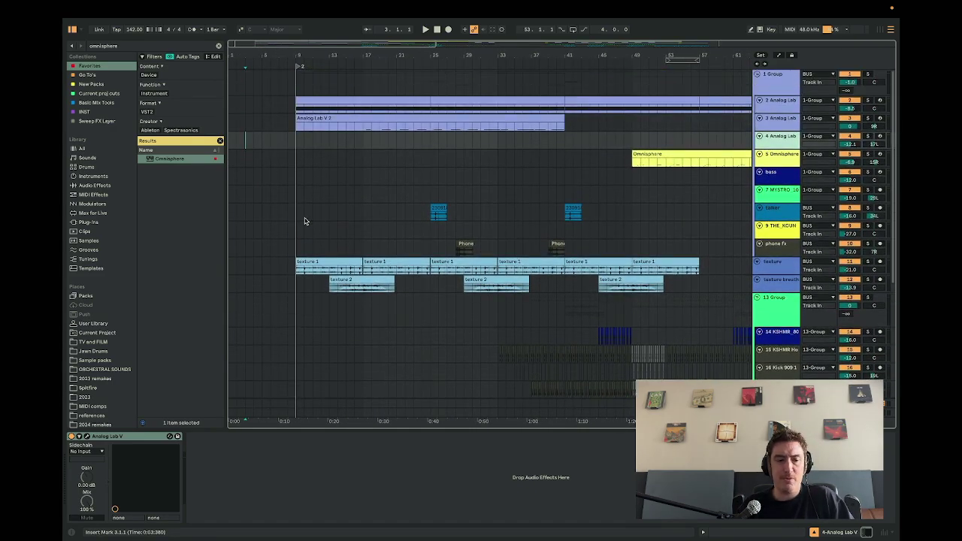
scroll(304, 221, "down", 5)
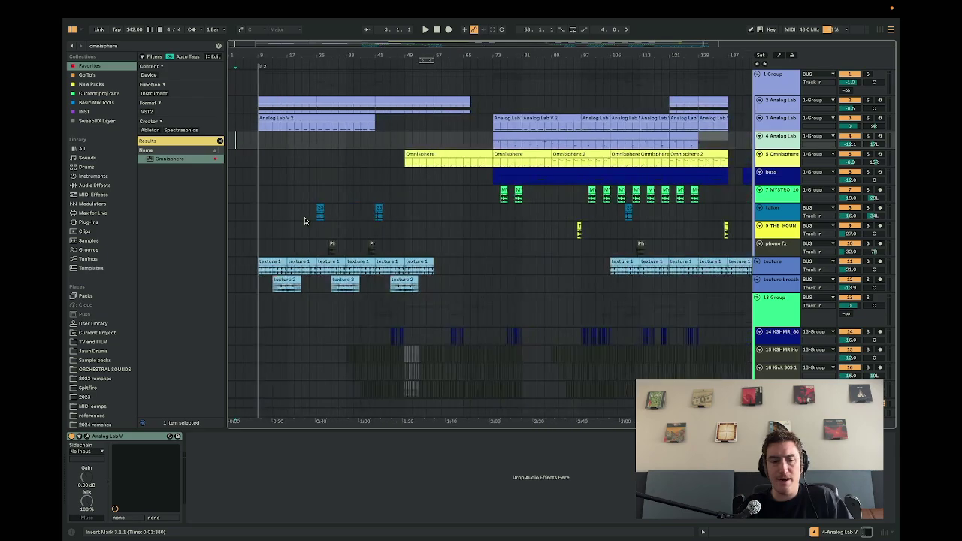
Set the playback start at bar 9 and solo the texture and texture breath tracks.
left_click(256, 142)
scroll(258, 141, "up", 3)
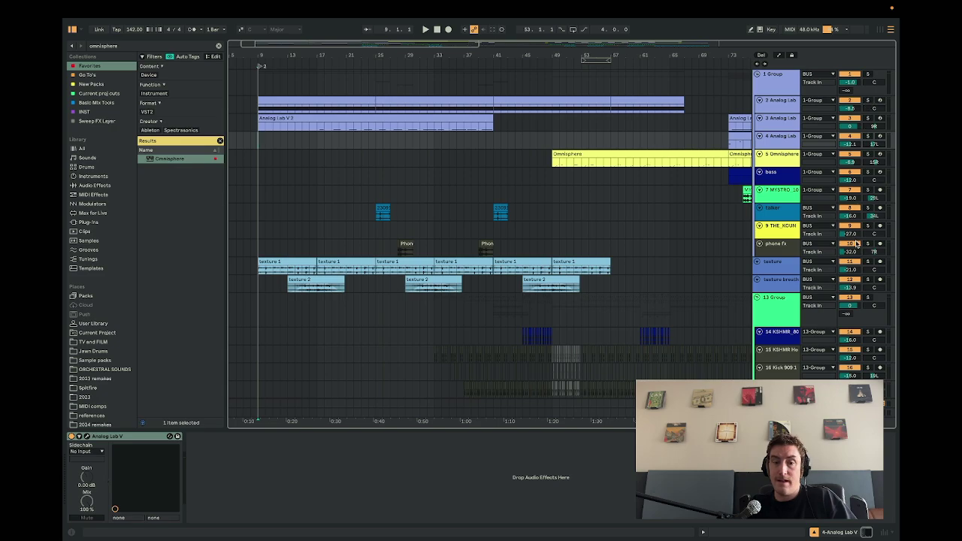
left_click(867, 262)
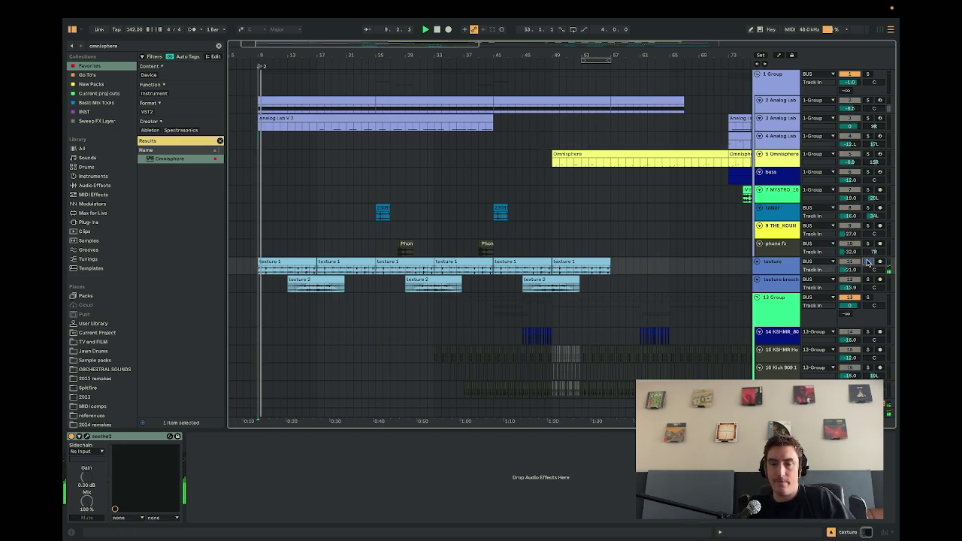
left_click(866, 280)
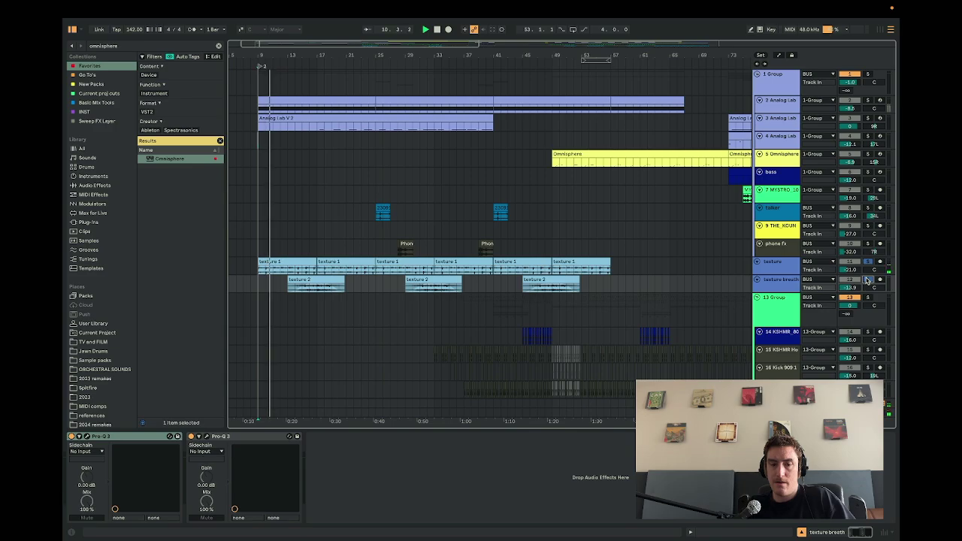
Audition the soloed texture layers from bar 16, within the first texture 2 clip.
left_click(787, 267)
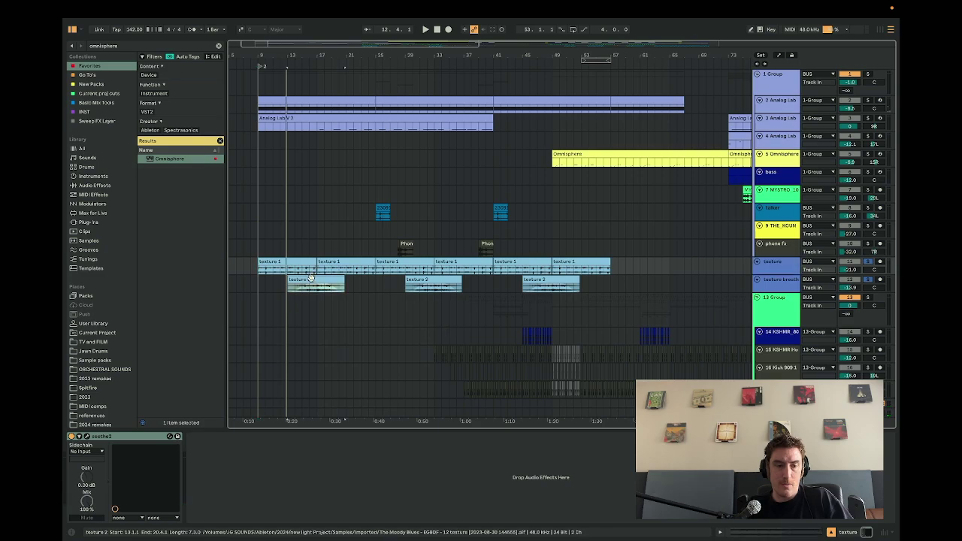
left_click(819, 279)
left_click(309, 287)
key("space")
key("space")
key("space")
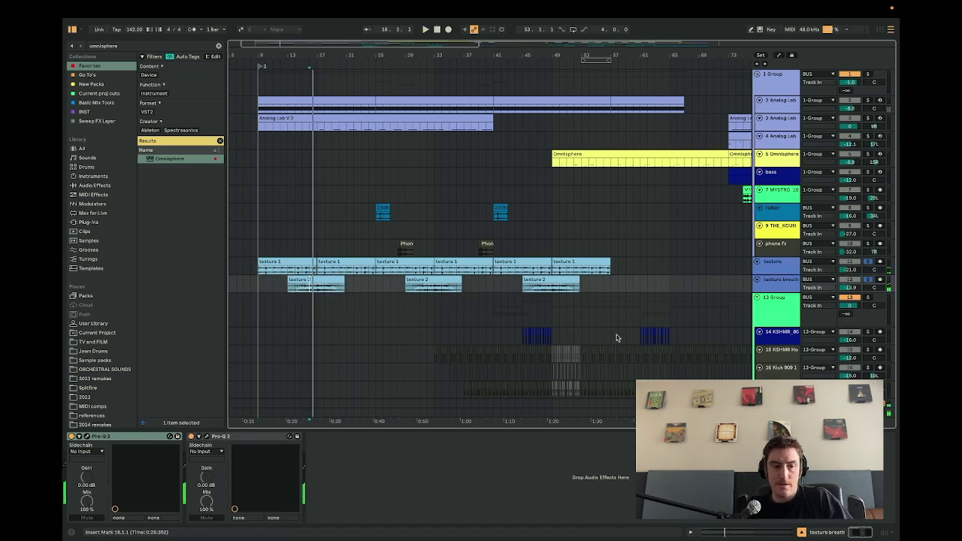
Examine the second Pro-Q 3 equalizer on the texture breath track and the soothe2 plug-in on the texture track.
left_click(208, 437)
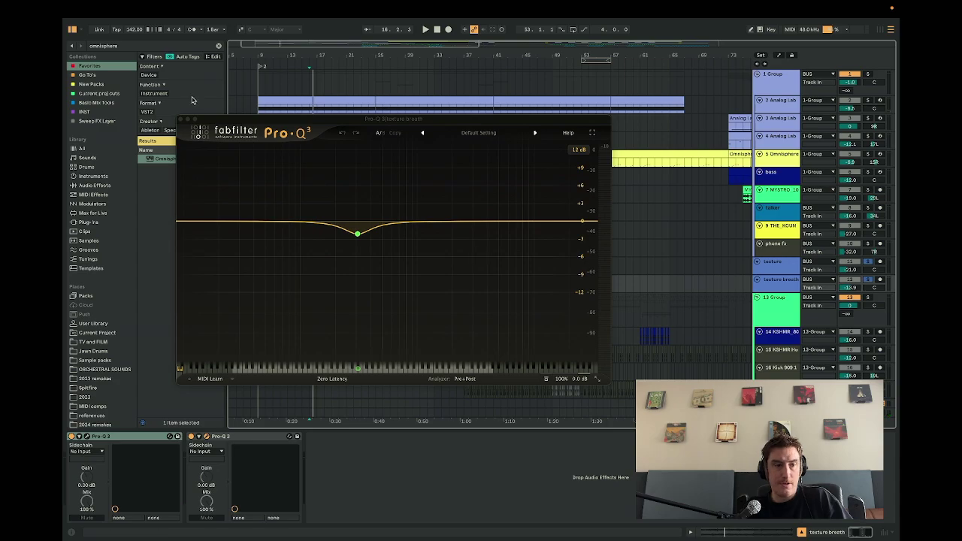
left_click(181, 121)
left_click(786, 266)
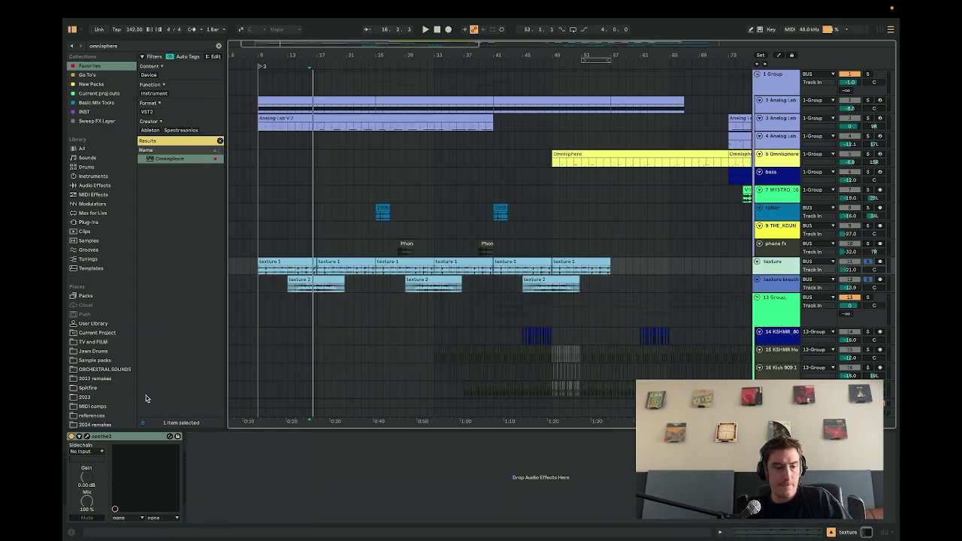
left_click(85, 436)
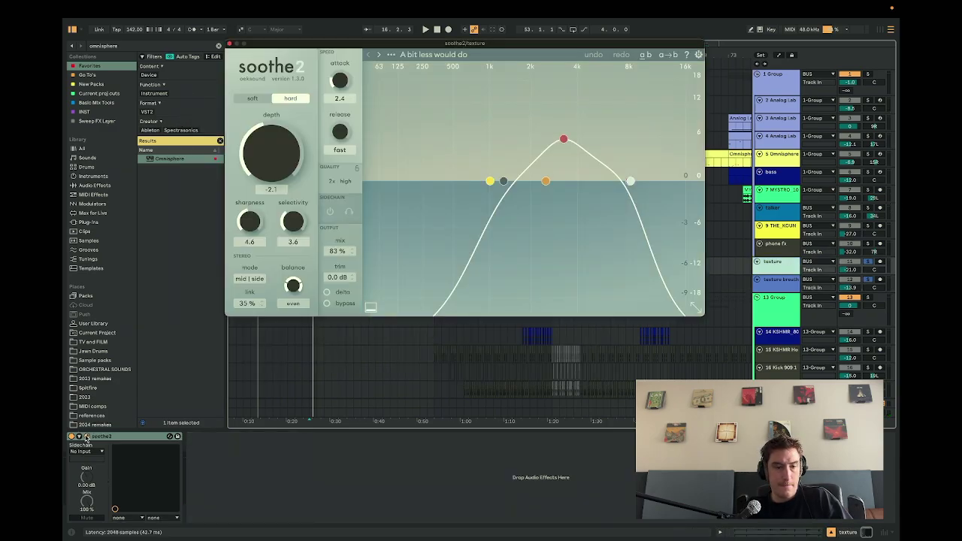
left_click(229, 43)
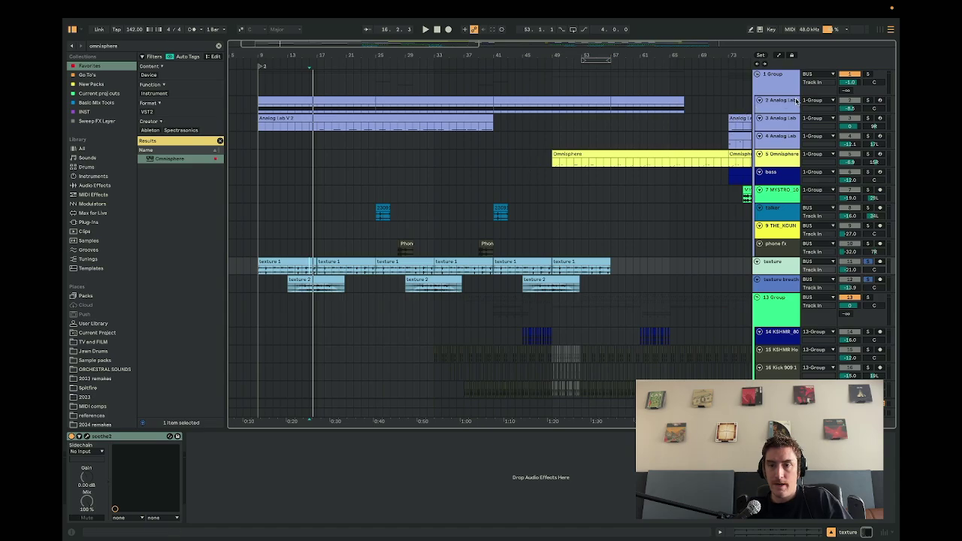
Add track 2 Analog Lab to the soloed textures, play from bar 16, and select its first clip.
left_click(869, 102)
key("space")
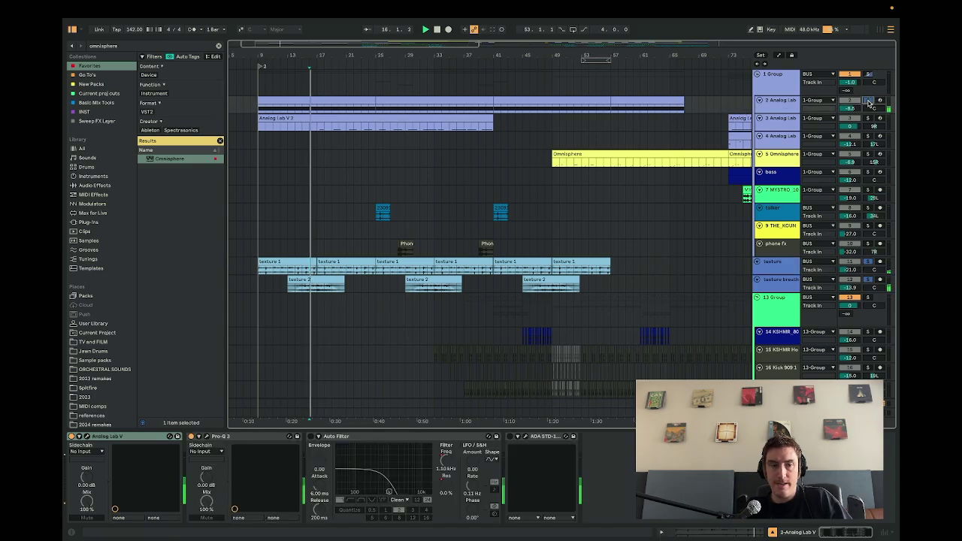
left_click(338, 99)
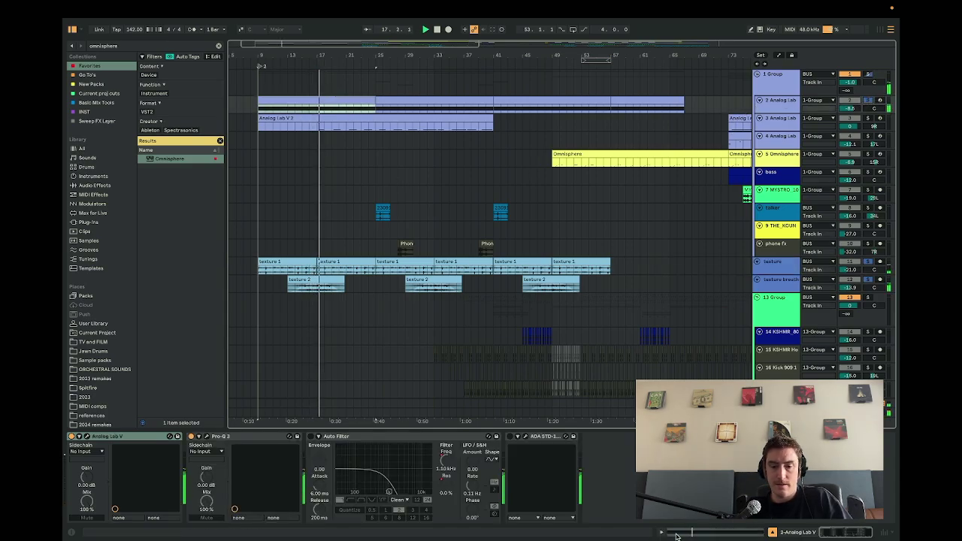
Bring up the track 2 device chain and view its Analog Lab pad instrument, closing the window again.
left_click(798, 532)
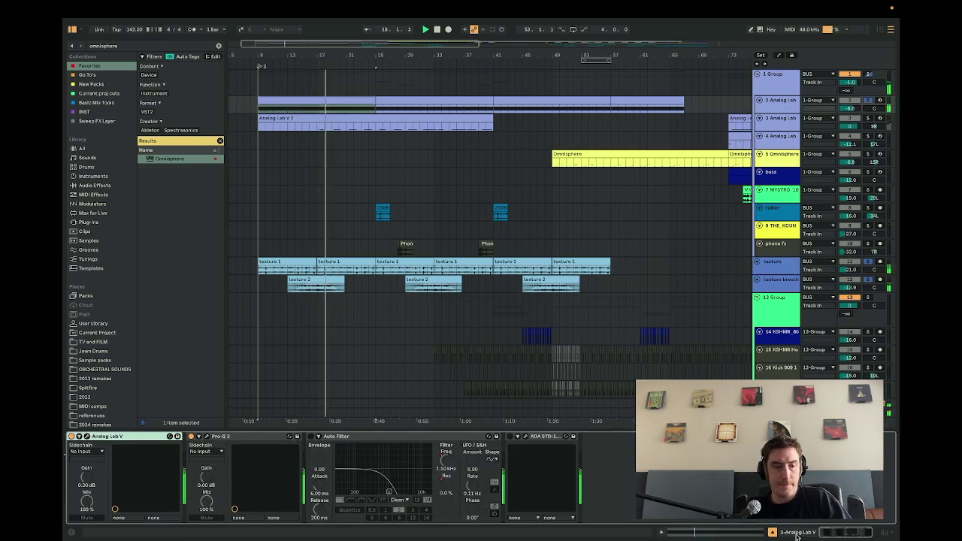
left_click(86, 436)
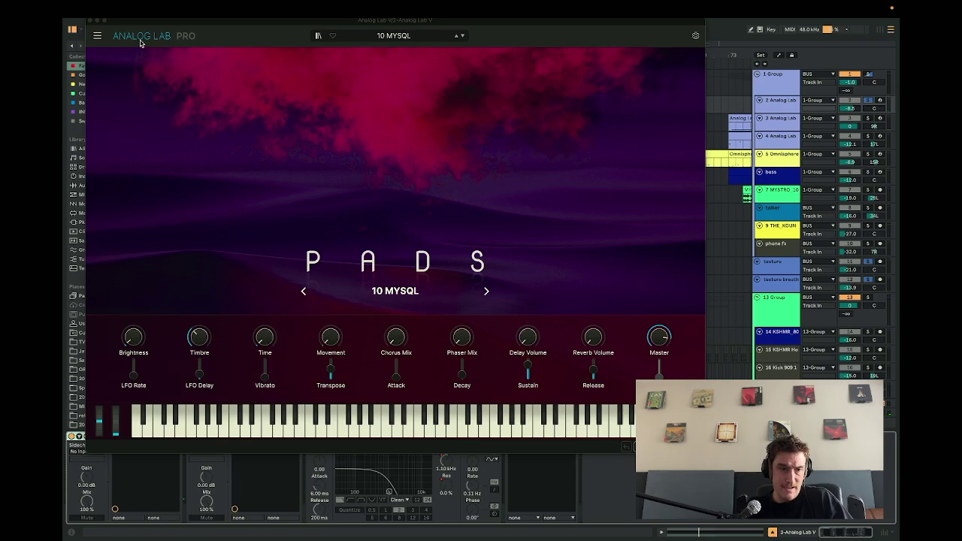
left_click(90, 21)
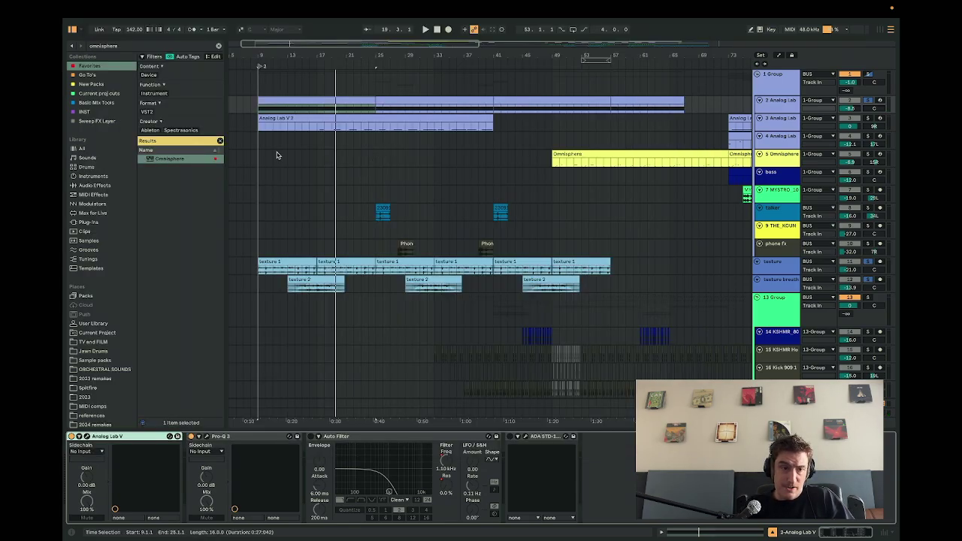
Play the soloed pad and textures from bar 9, and place the insert marker at bar 25 on the talker track.
left_click(259, 145)
key("space")
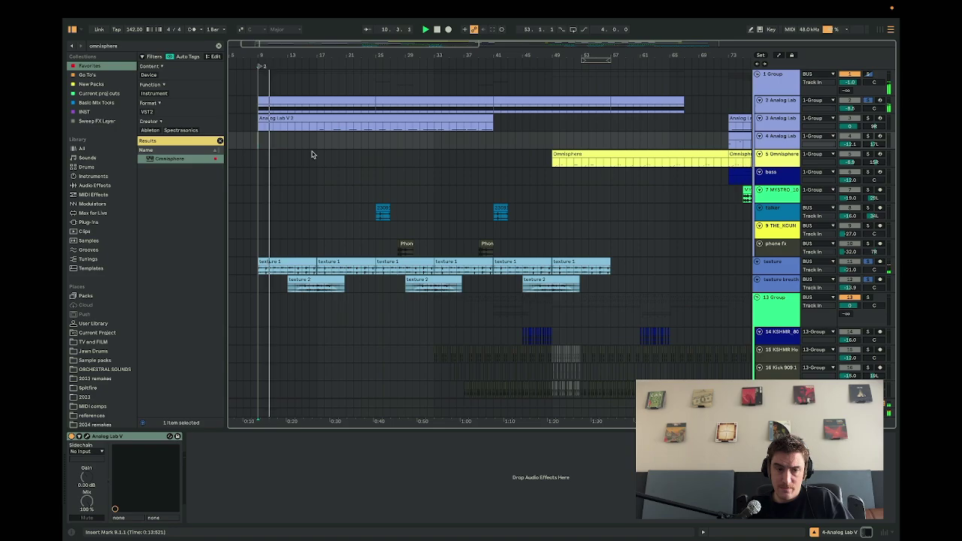
scroll(311, 152, "up", 3)
left_click(490, 219)
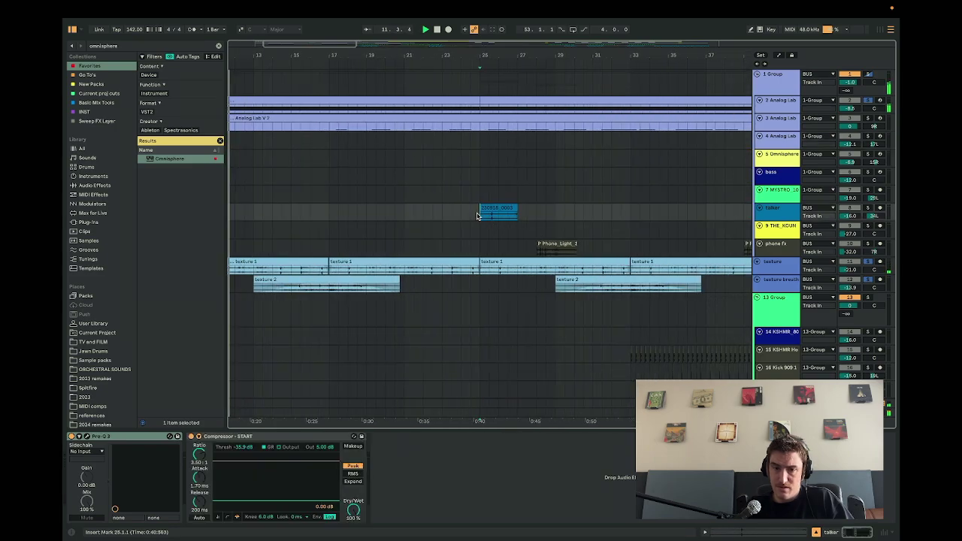
scroll(509, 218, "down", 2)
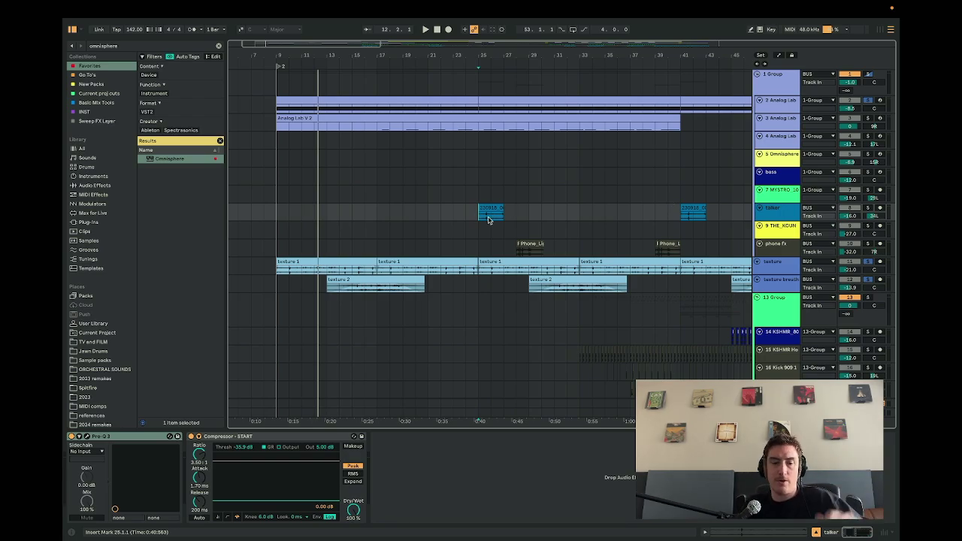
Audition the soloed talker clip from bar 25, and solo and play the phone fx clip from bar 28.
key("space")
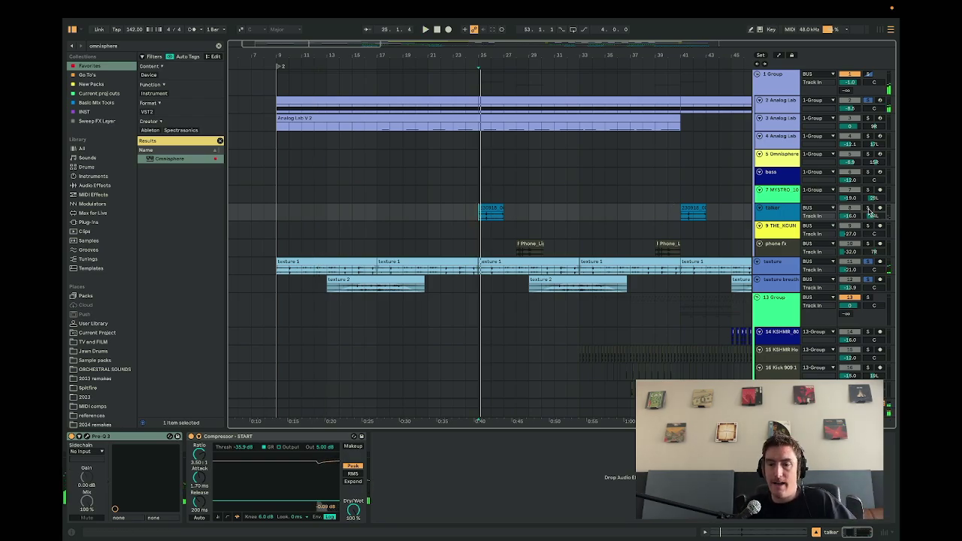
scroll(640, 210, "down", 5)
scroll(639, 208, "up", 4)
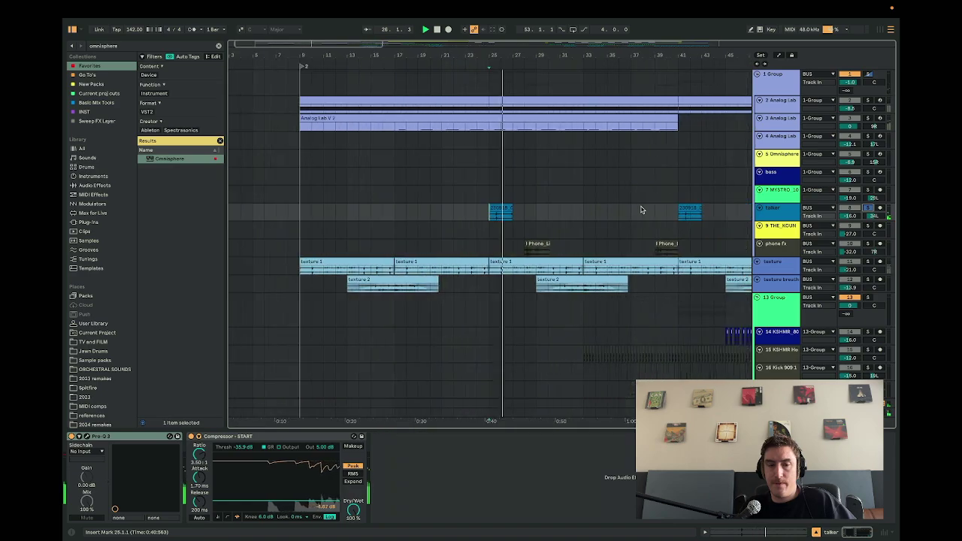
left_click(552, 245)
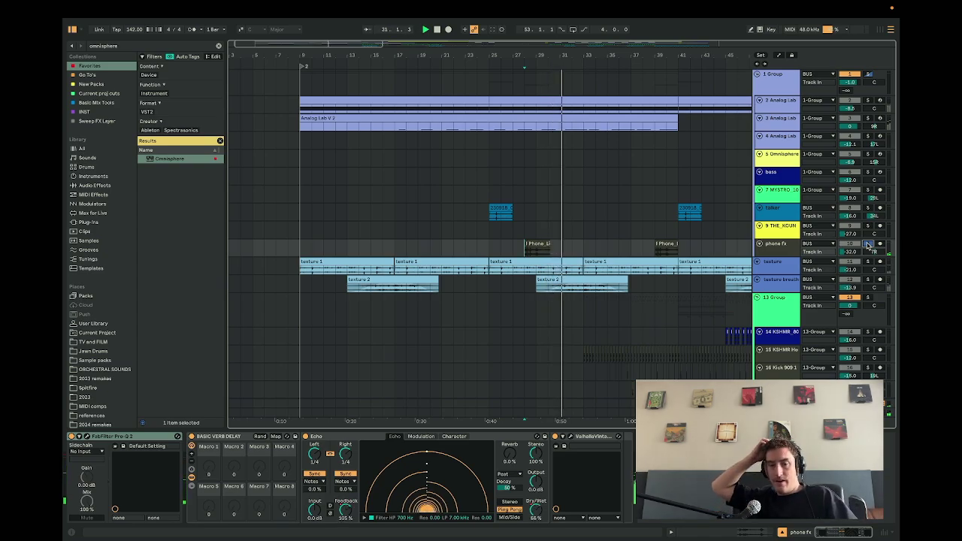
left_click(868, 244)
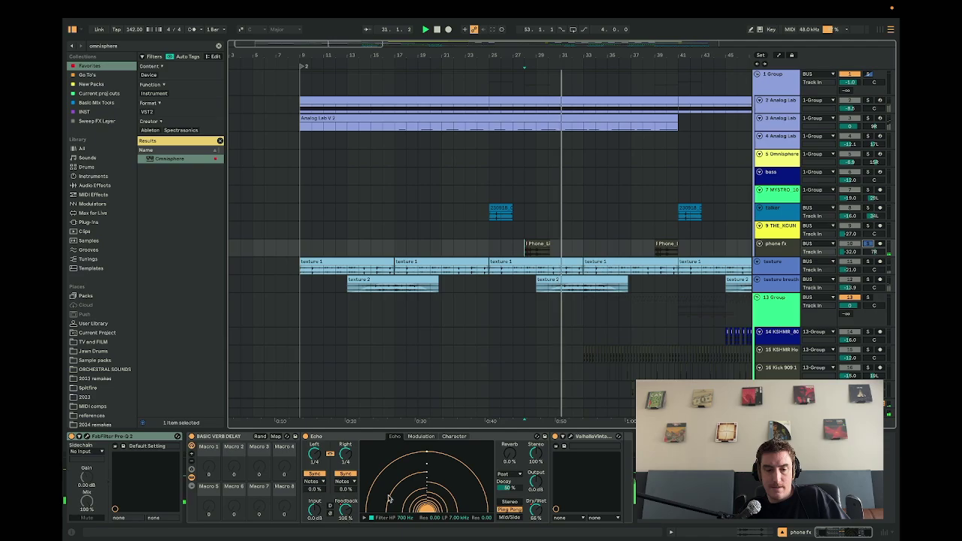
View the ValhallaVintageVerb reverb settings on the phone fx track, closing the plug-in window again.
left_click(562, 437)
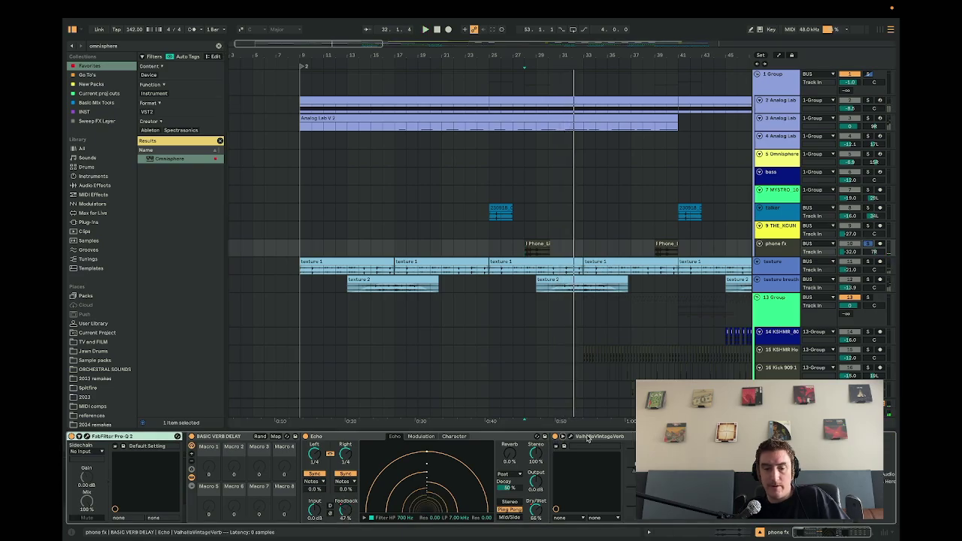
left_click(571, 436)
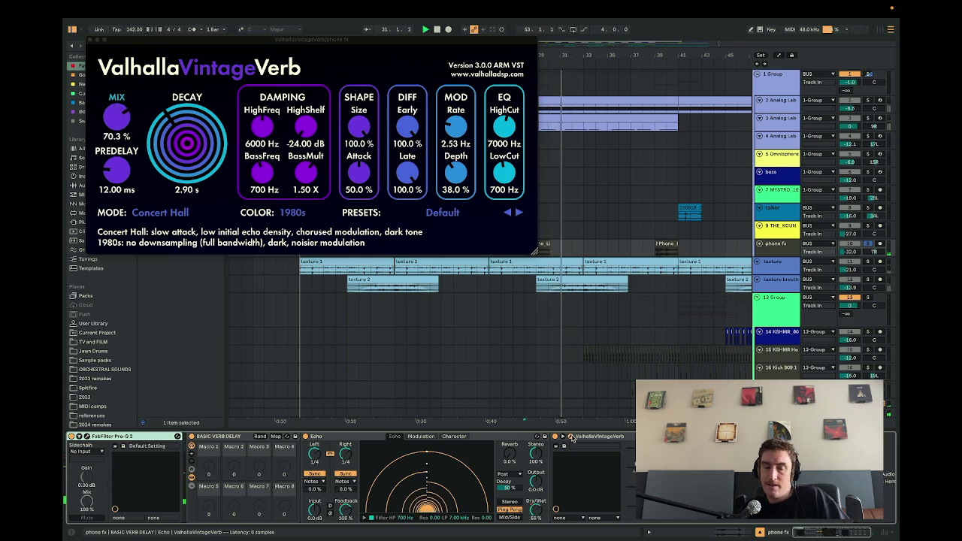
left_click(90, 38)
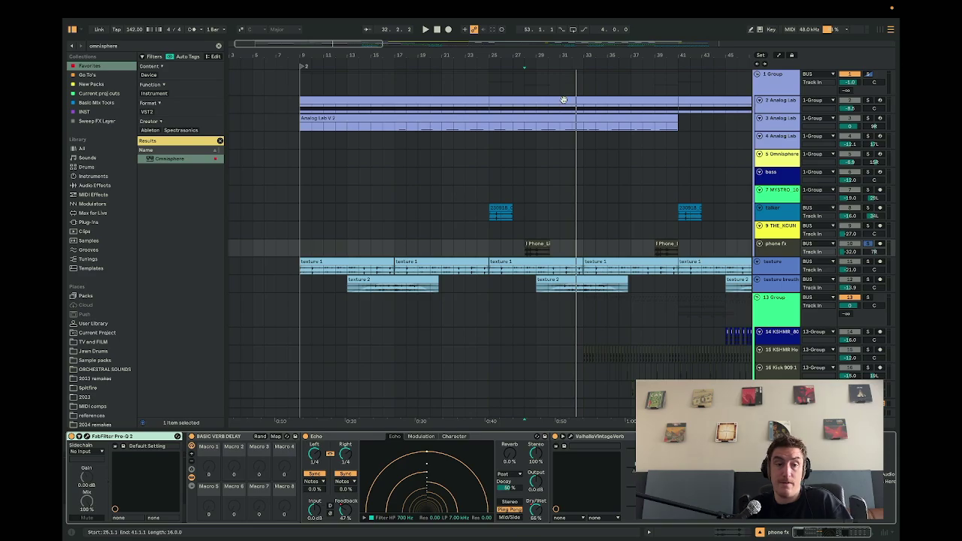
Place the insert marker at bar 17 in the track 3 Analog Lab clip to bring up its device chain.
key("minus")
key("minus")
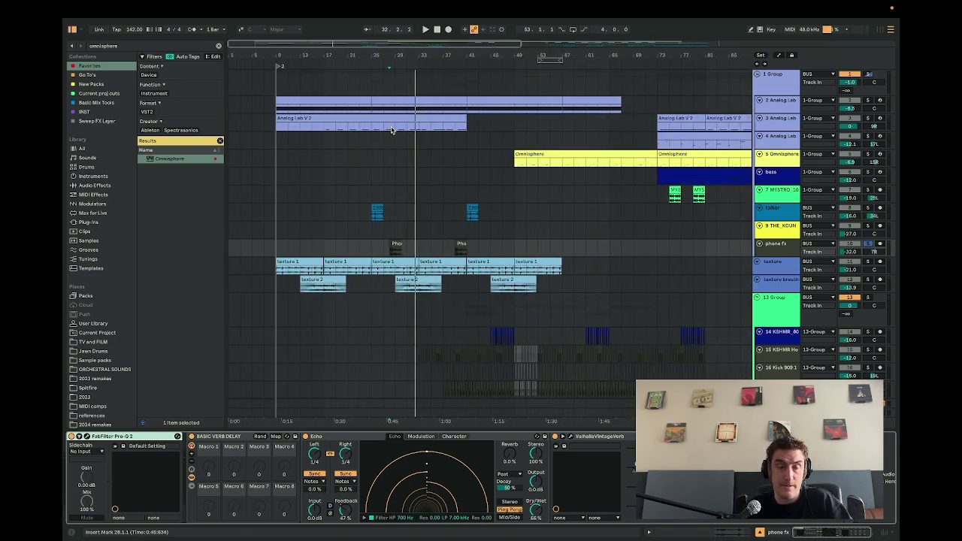
key("plus")
key("plus")
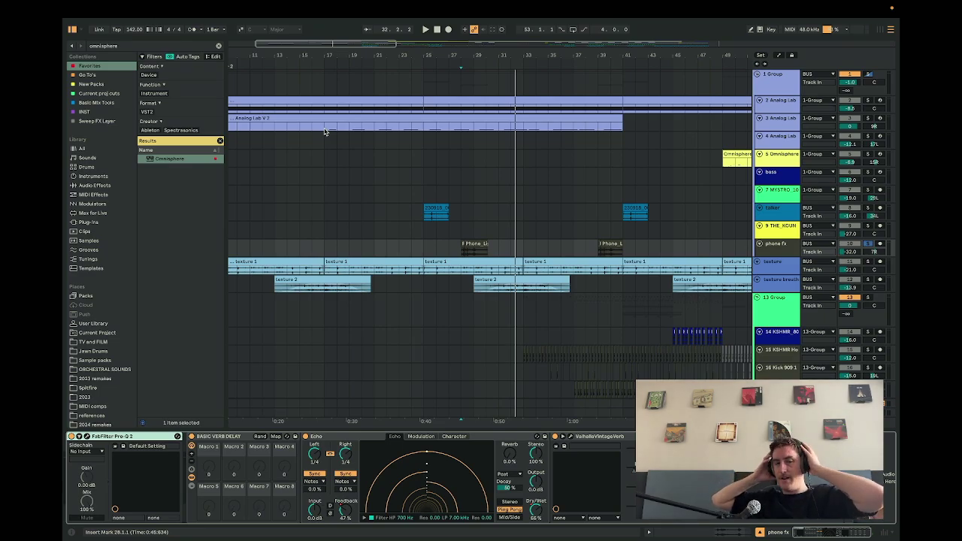
left_click(325, 131)
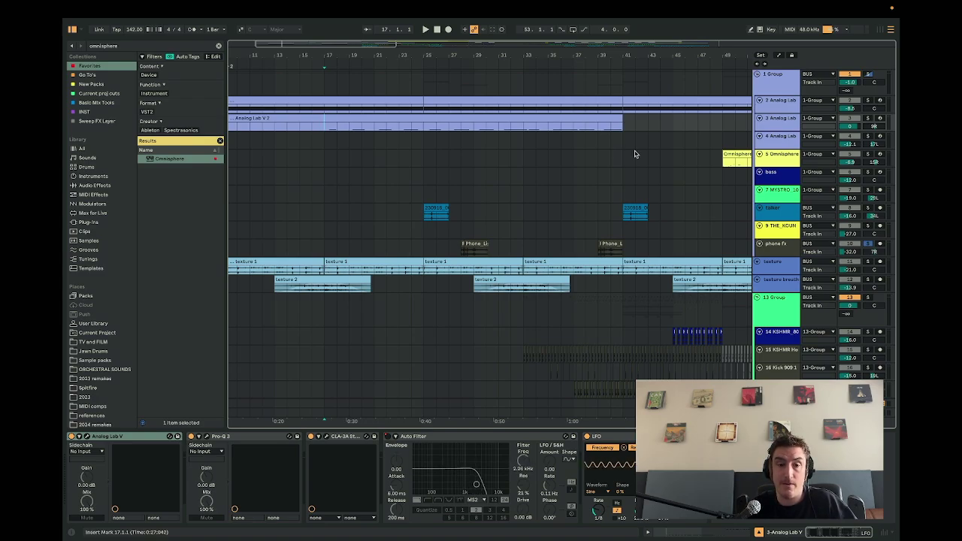
Examine the MIDI notes of the Analog Lab V 2 clip on track 3, selecting its row of notes before returning to the arrangement.
left_click(588, 119)
key("super+alt+e")
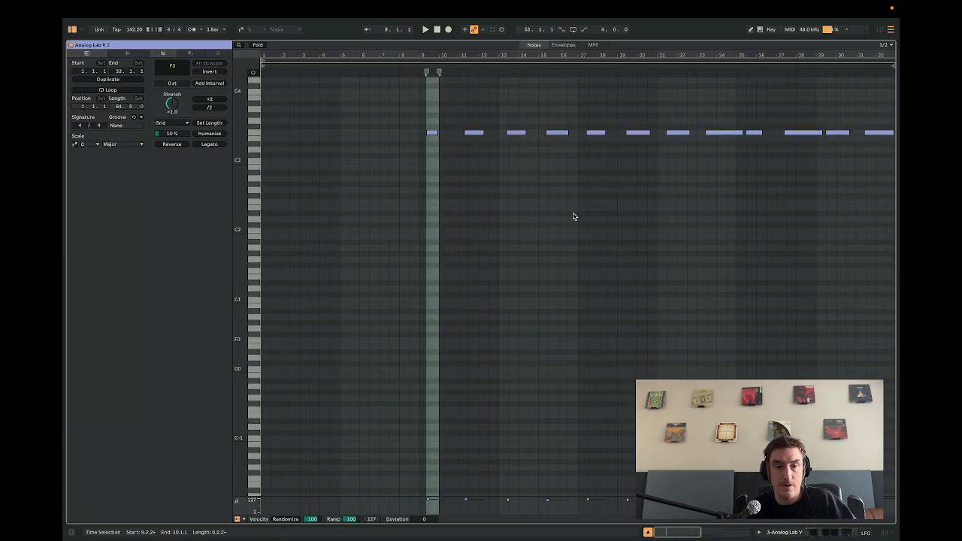
left_click_drag(411, 109, 817, 264)
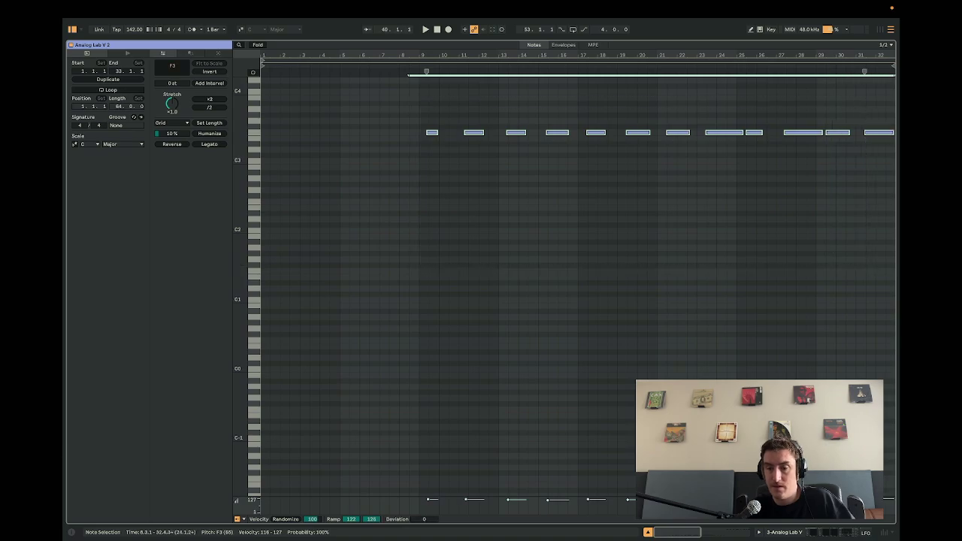
key("super+alt+e")
Solo and play track 3 Analog Lab from bar 17, and view its Parallelogram preset in the Analog Lab instrument.
left_click(316, 131)
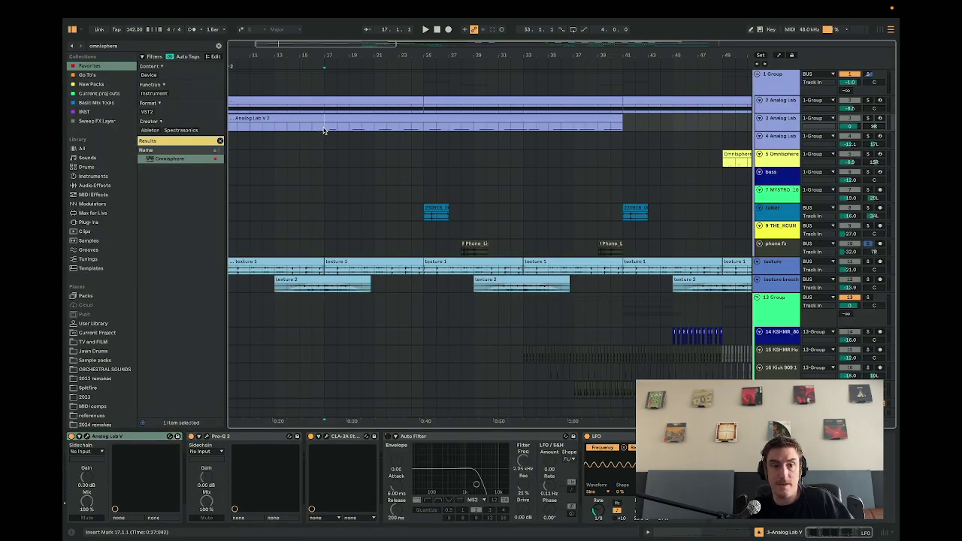
key("space")
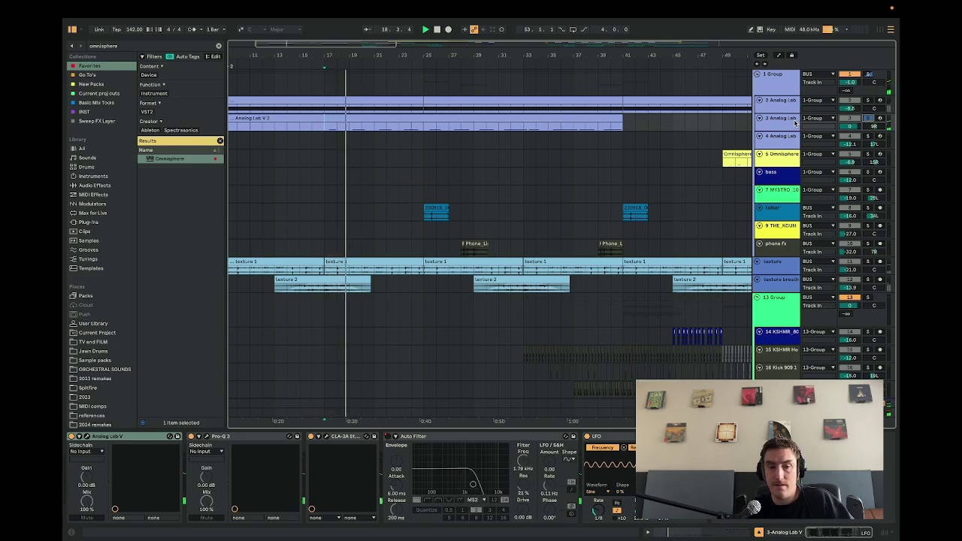
left_click(87, 436)
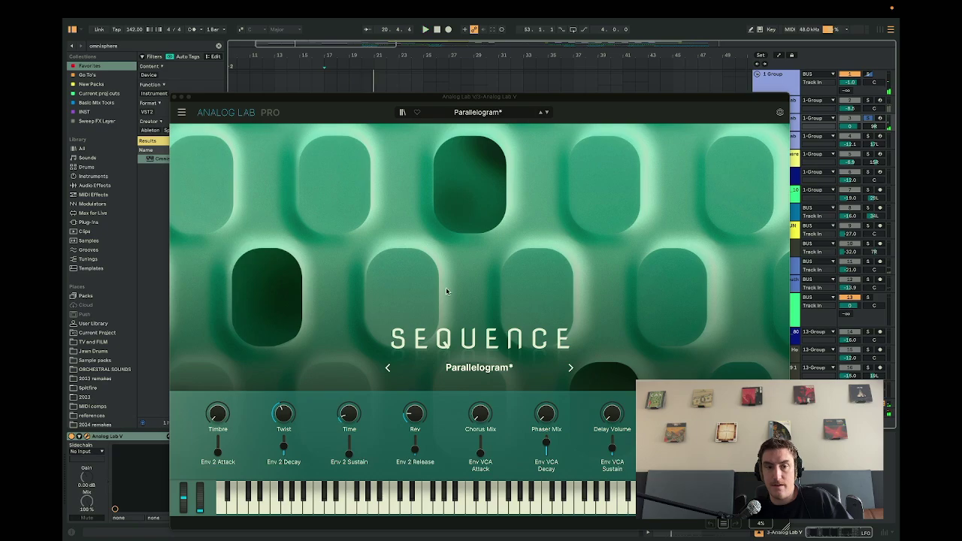
left_click(472, 112)
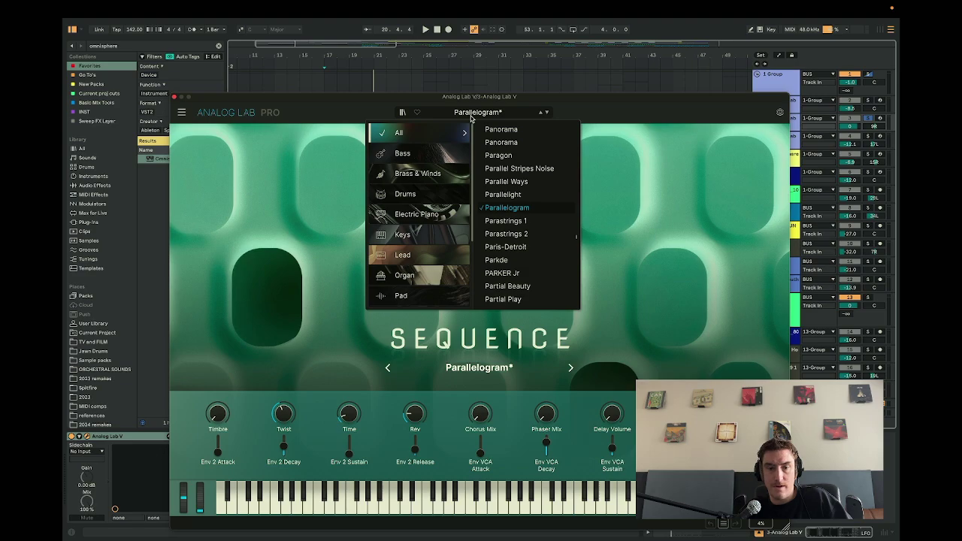
left_click(173, 98)
Replay from bar 17, clear the track solos, and look over the arrangement down to the drum tracks during playback.
key("space")
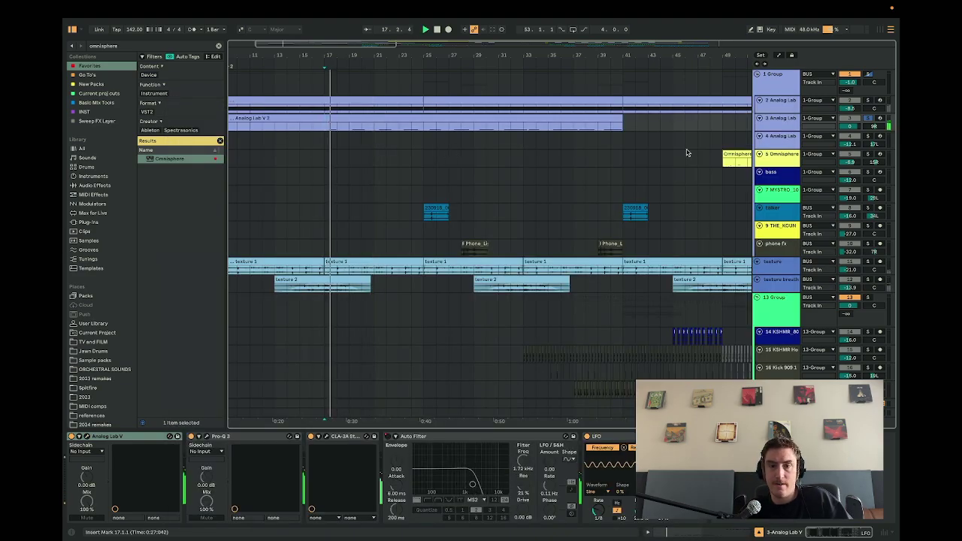
scroll(610, 161, "right", 3)
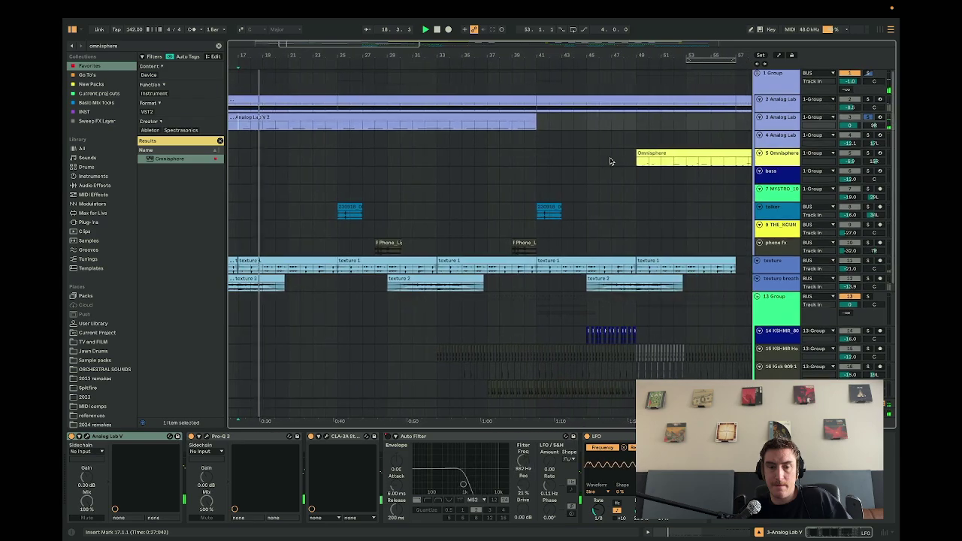
scroll(610, 161, "left", 2)
scroll(610, 160, "down", 2)
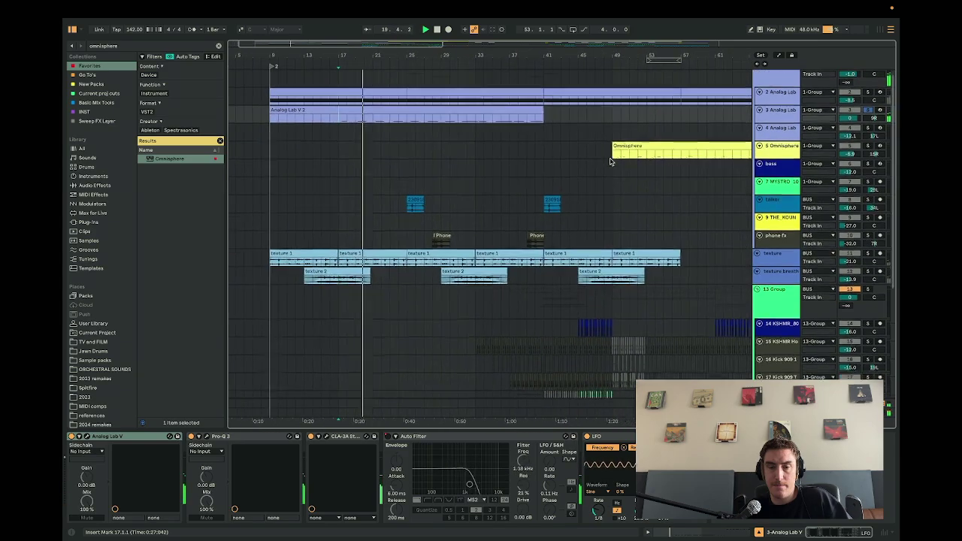
scroll(610, 161, "right", 2)
scroll(610, 161, "down", 1)
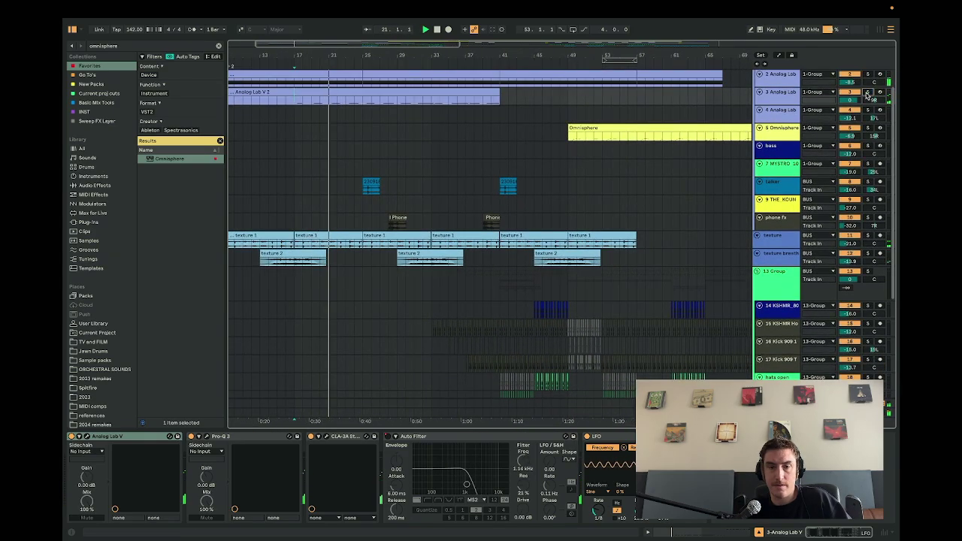
scroll(423, 161, "down", 3)
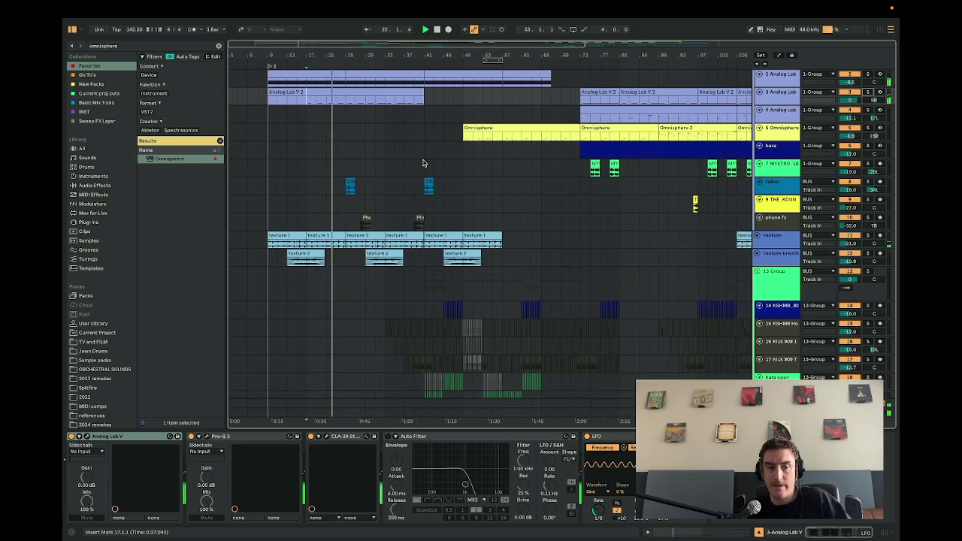
scroll(406, 166, "down", 5)
scroll(375, 178, "up", 3)
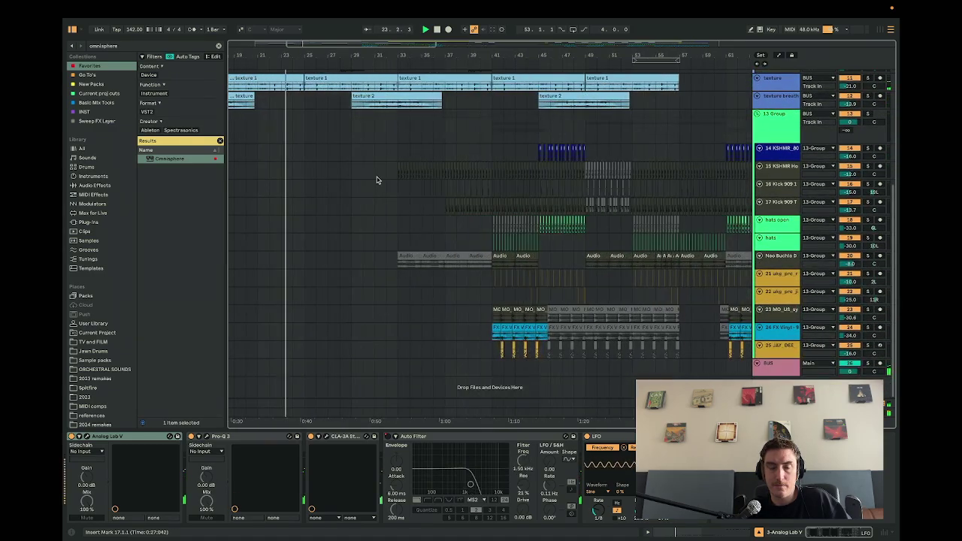
scroll(377, 179, "up", 8)
scroll(376, 180, "left", 2)
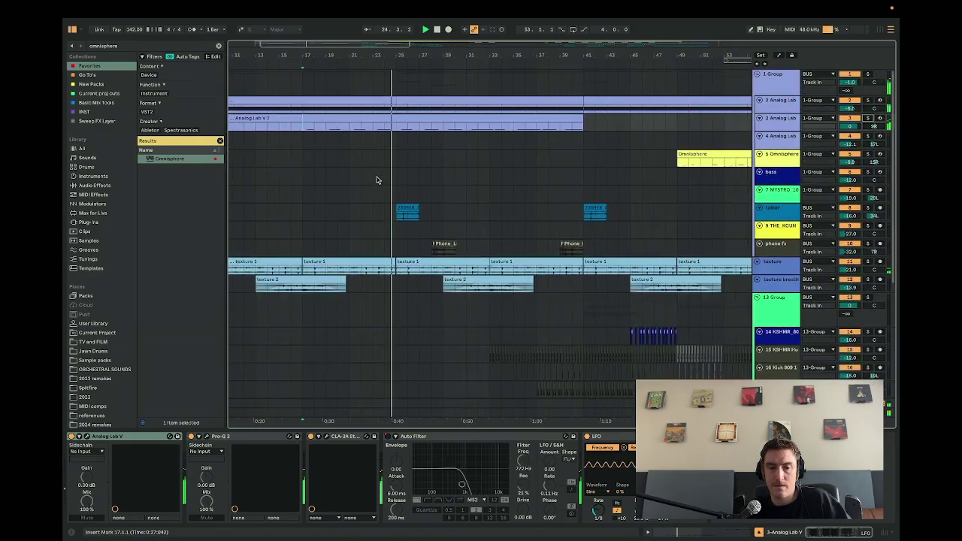
scroll(377, 180, "down", 4)
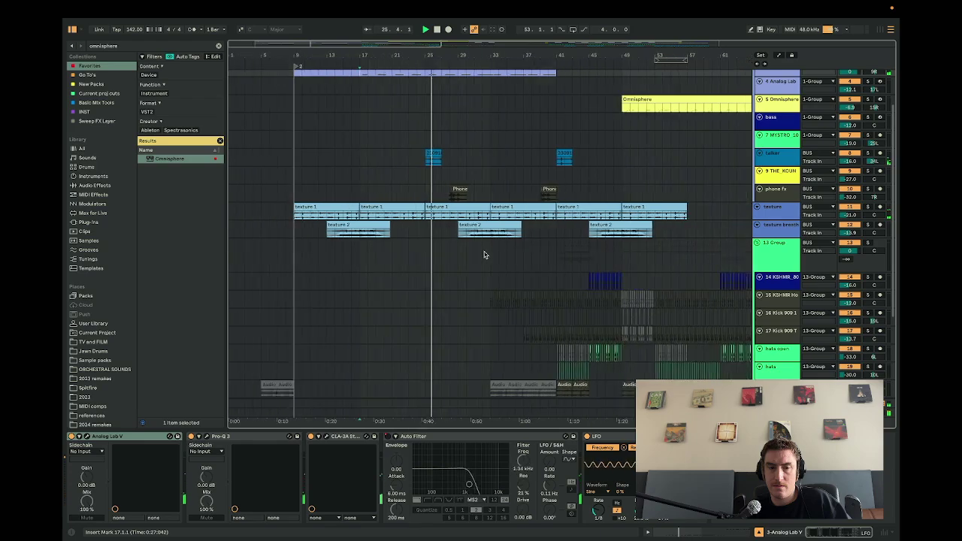
Place the insert marker at bar 33 on the 13 Group drum track and play the full mix from there.
left_click(484, 252)
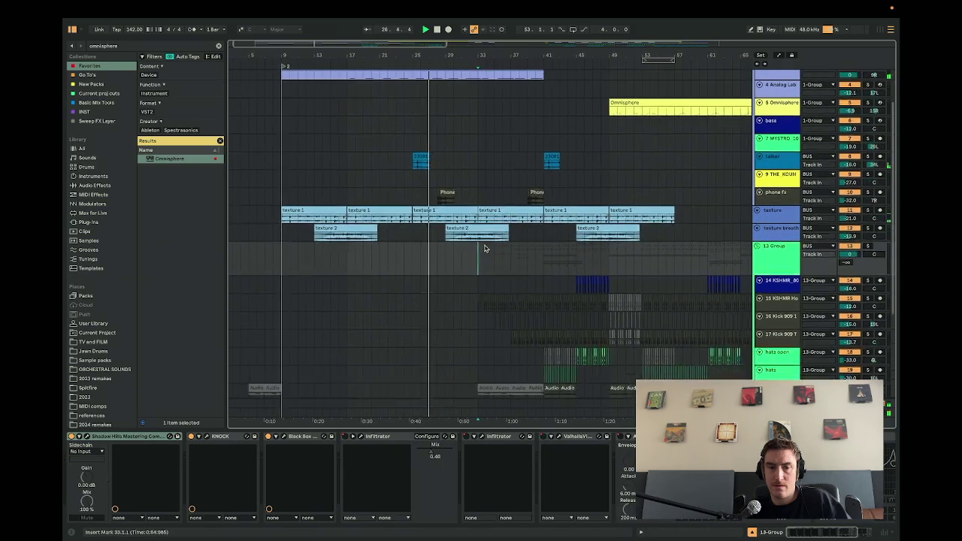
scroll(612, 259, "up", 3)
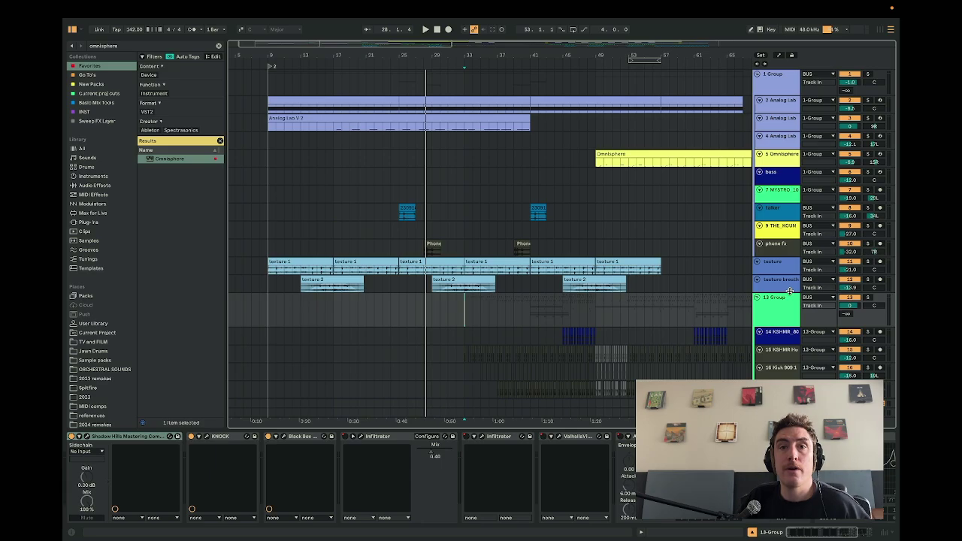
key("space")
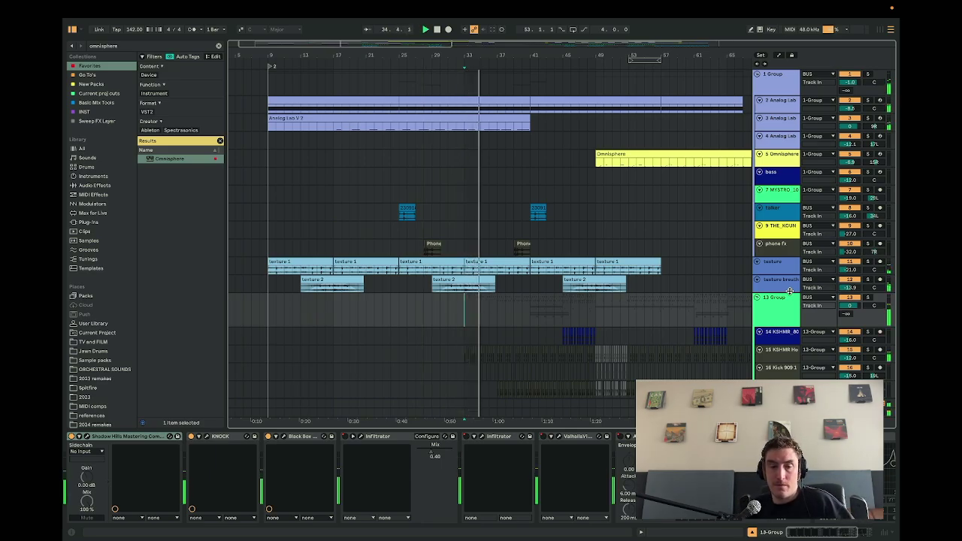
Solo the 13 Group drums and examine their kick, hat and percussion layers during playback past bar 41.
scroll(631, 206, "down", 2)
scroll(631, 207, "down", 10)
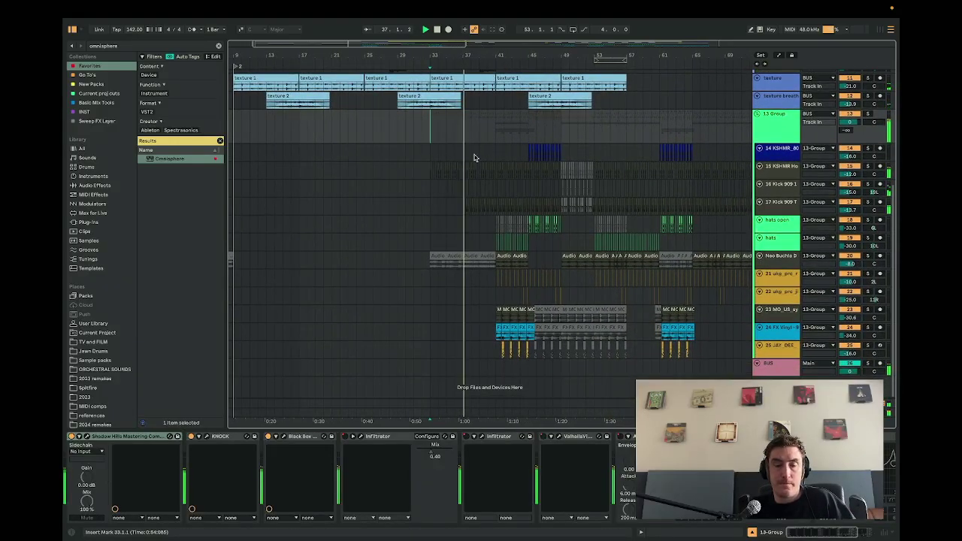
scroll(473, 157, "up", 6)
scroll(473, 157, "down", 3)
scroll(473, 157, "right", 5)
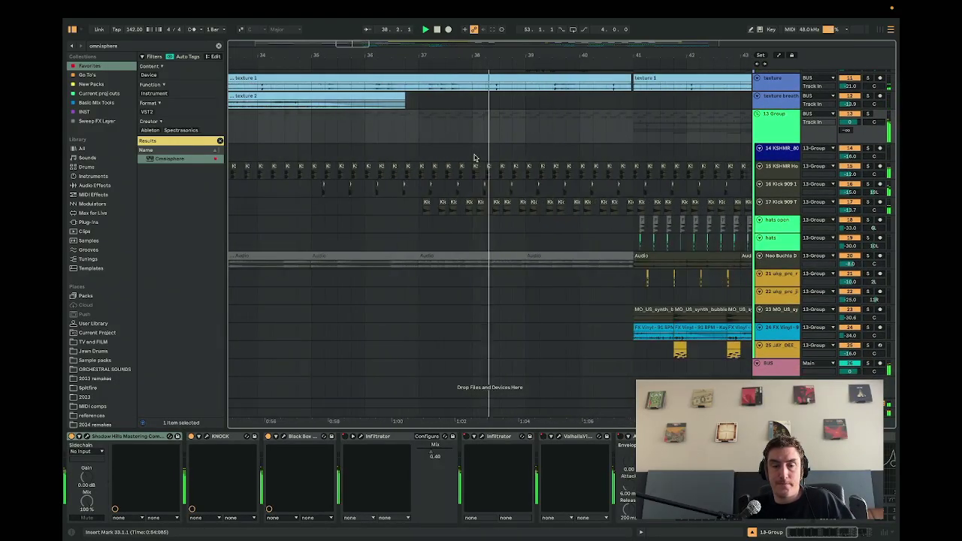
scroll(473, 157, "down", 5)
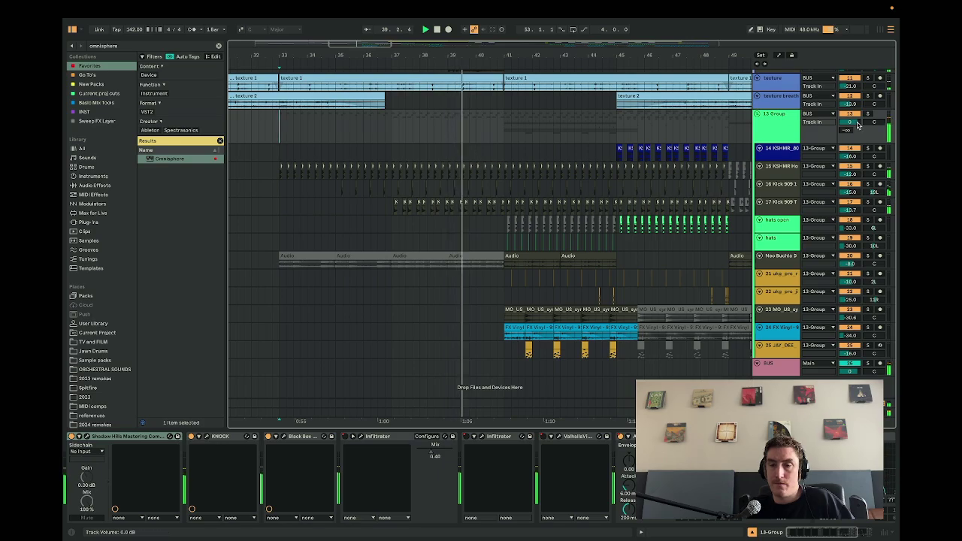
scroll(526, 151, "up", 5)
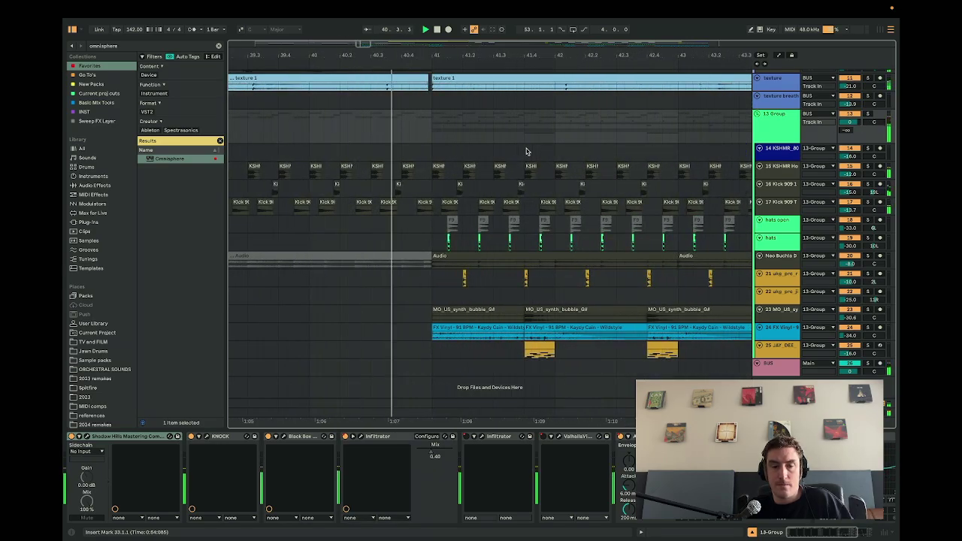
scroll(526, 151, "down", 4)
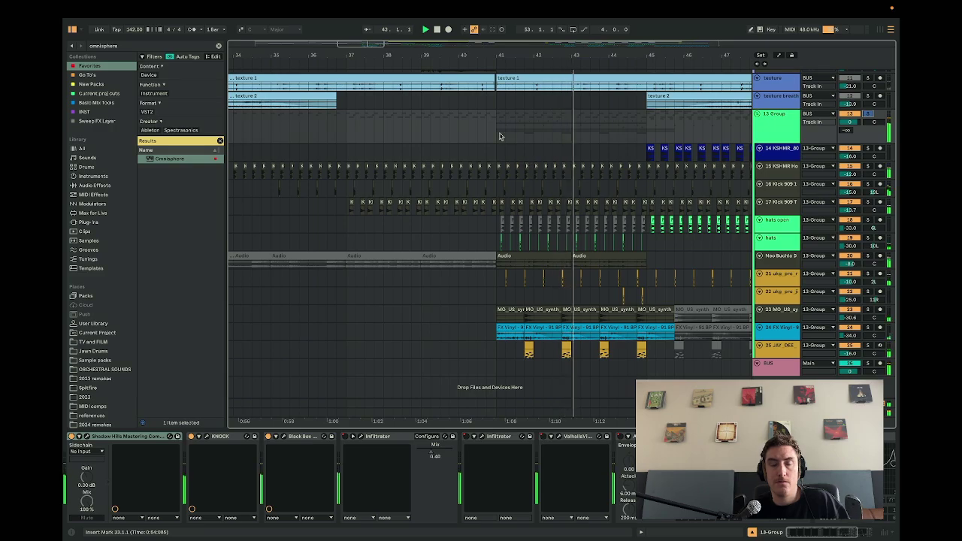
Stop playback and examine the individual drum and percussion clips around bar 41 up close.
scroll(499, 136, "down", 3)
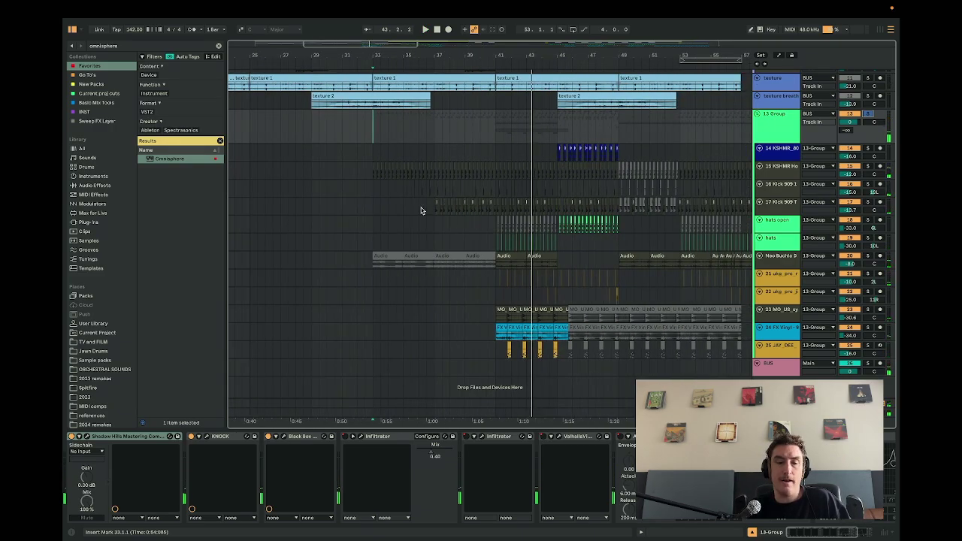
scroll(505, 195, "up", 3)
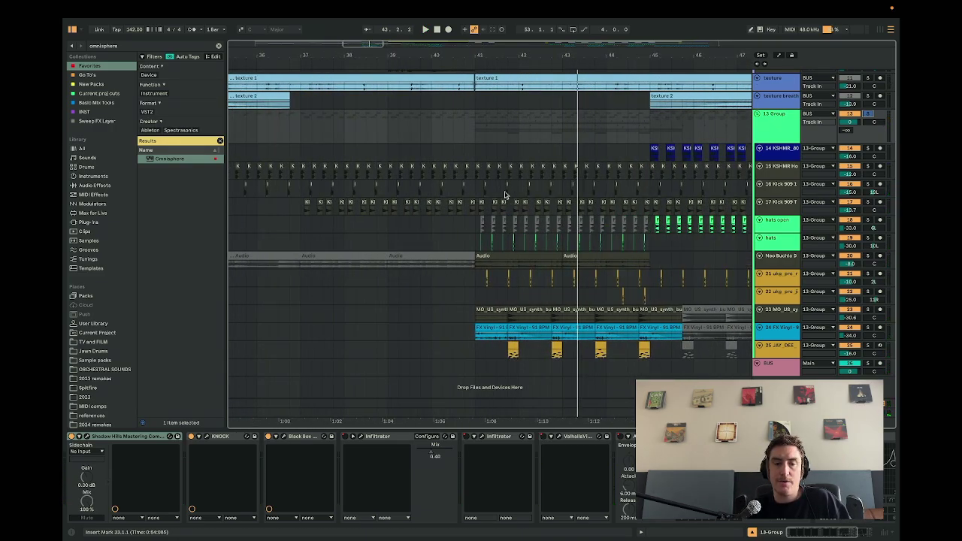
scroll(505, 196, "up", 5)
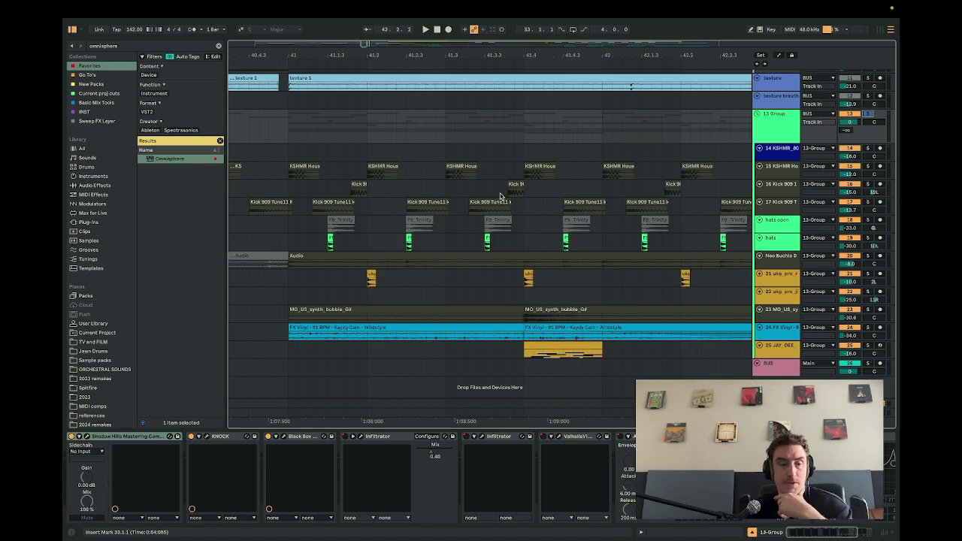
Examine the effects chain of the 15 KSHMR House Kick track, opening both FabFilter Pro-Q 3 curves and closing them again.
left_click(778, 172)
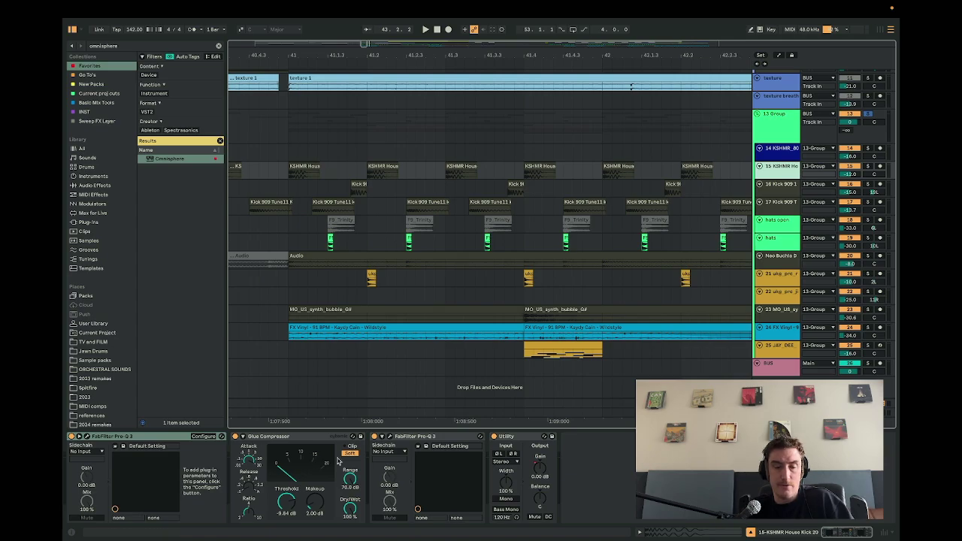
left_click(87, 437)
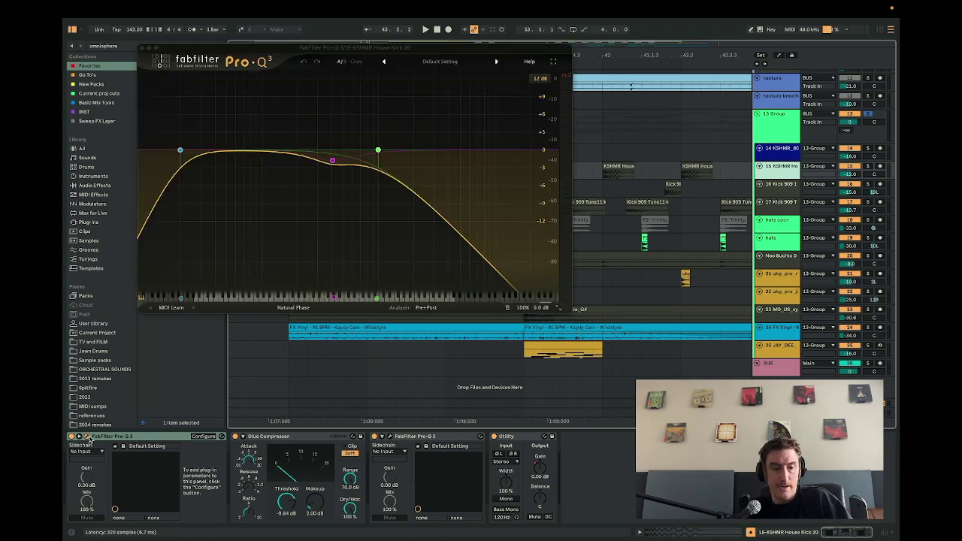
left_click(251, 442)
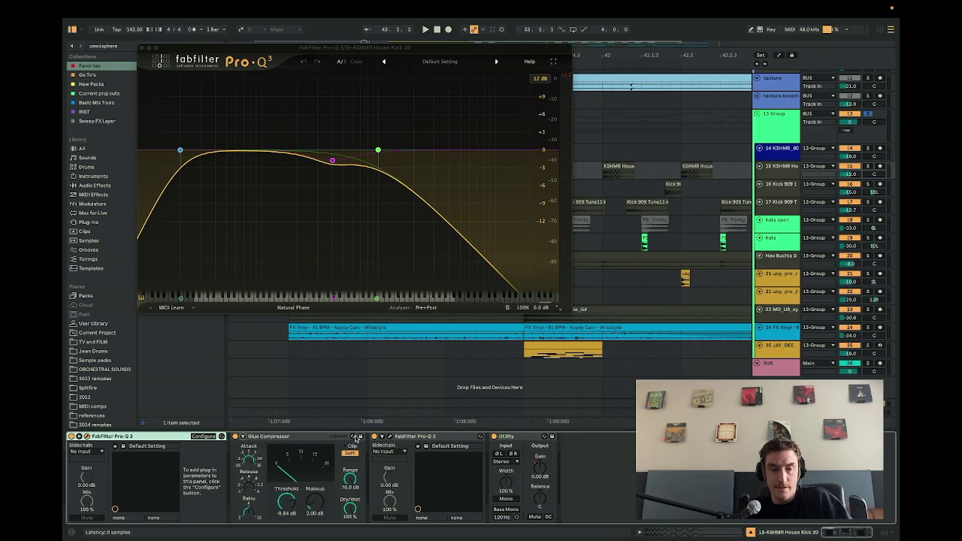
left_click(389, 438)
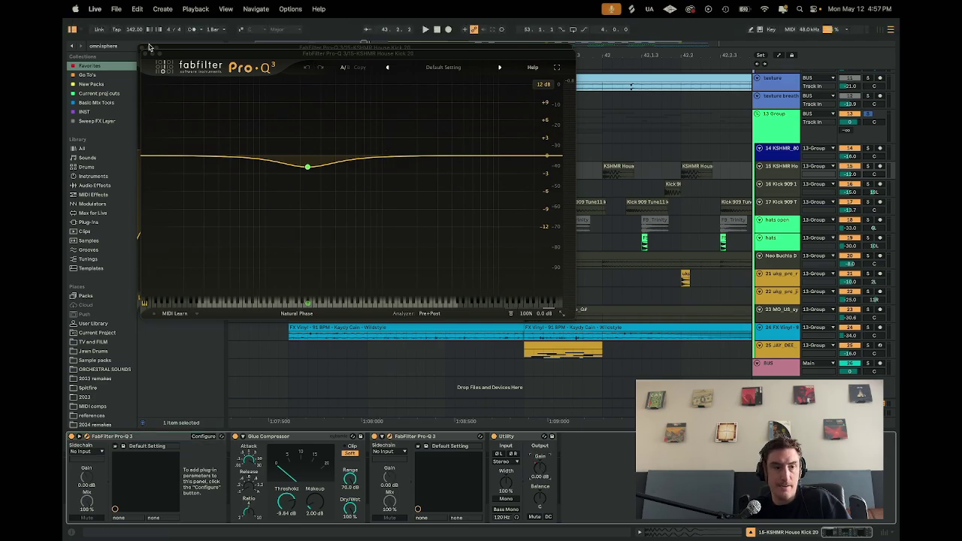
left_click(145, 55)
left_click(143, 50)
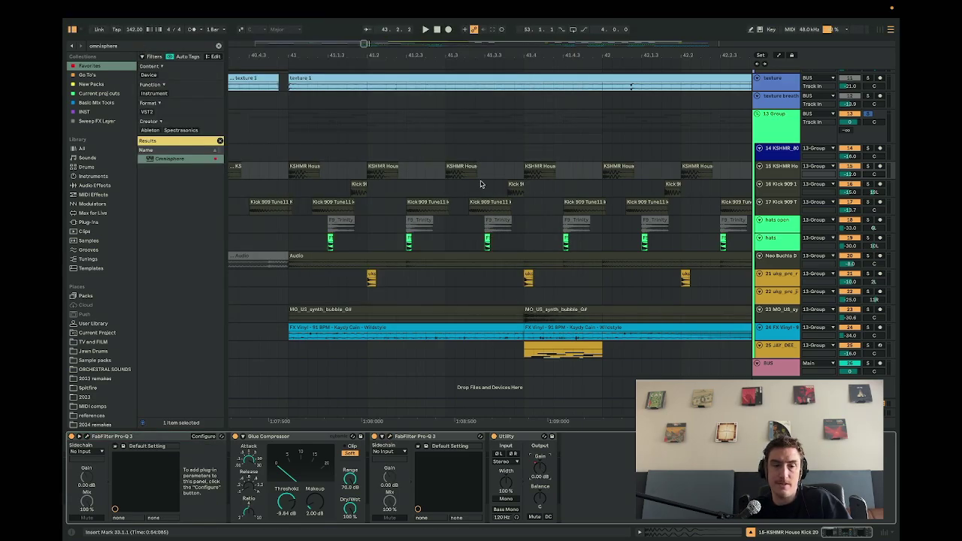
Place the insert marker at bar 45 on the 14 KSHMR 808 track and play the drums from there while examining the clips.
scroll(480, 184, "down", 5)
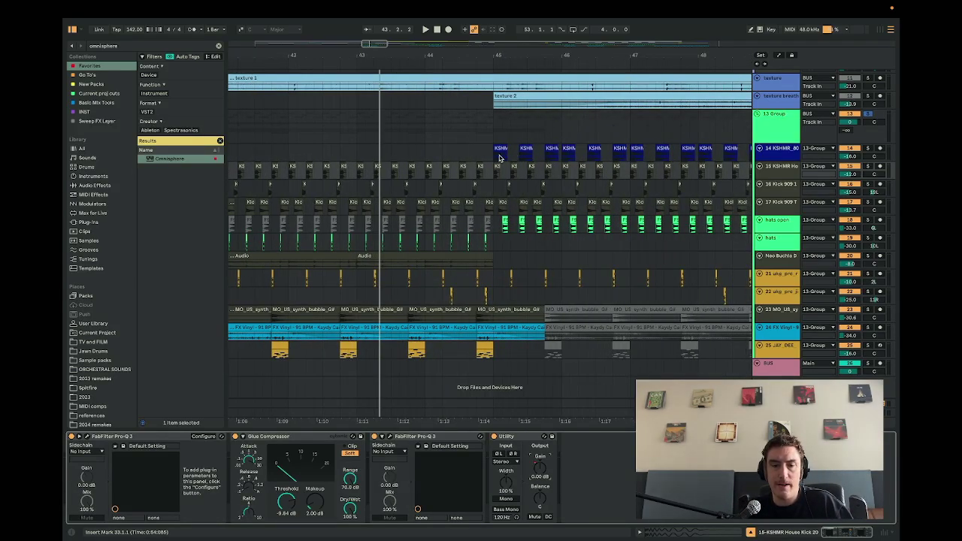
left_click(501, 157)
key("minus")
key("minus")
key("space")
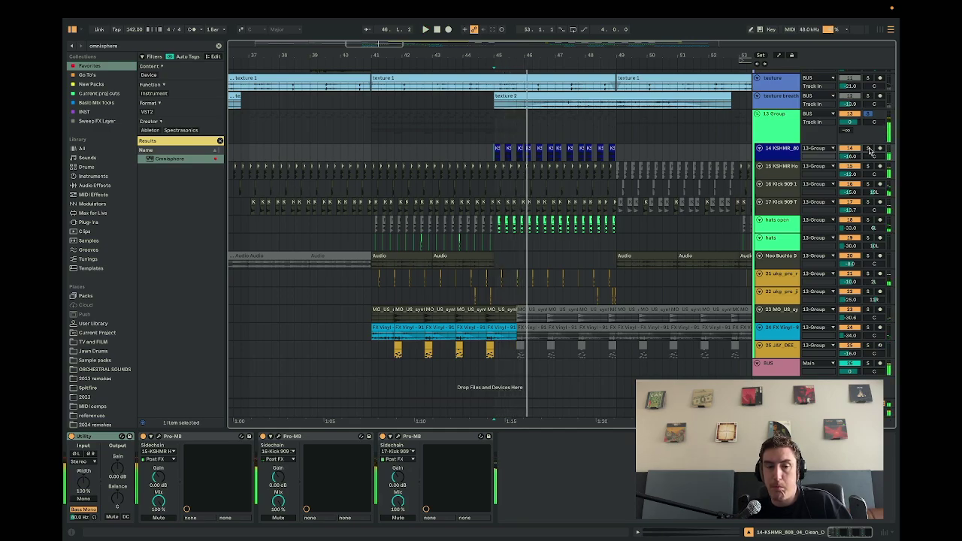
scroll(539, 189, "up", 5)
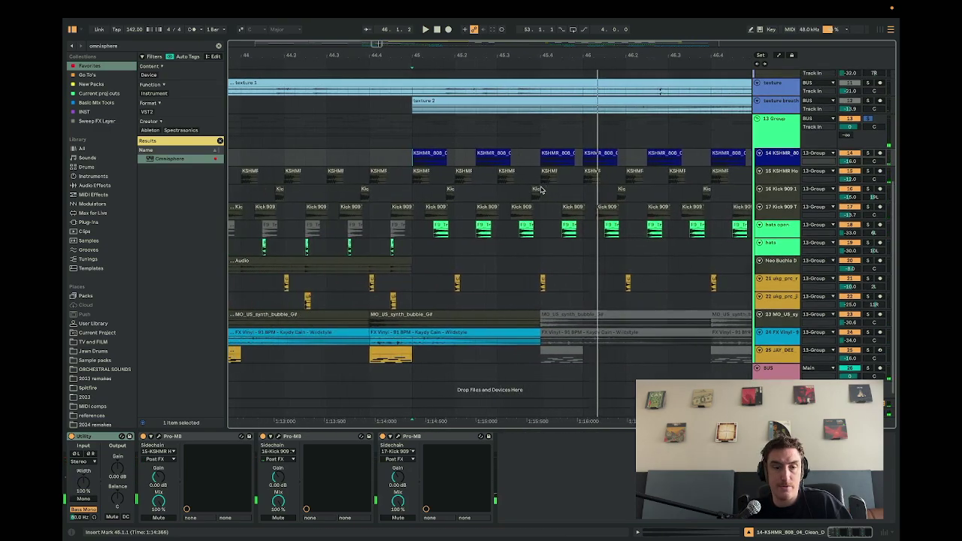
scroll(540, 190, "up", 1)
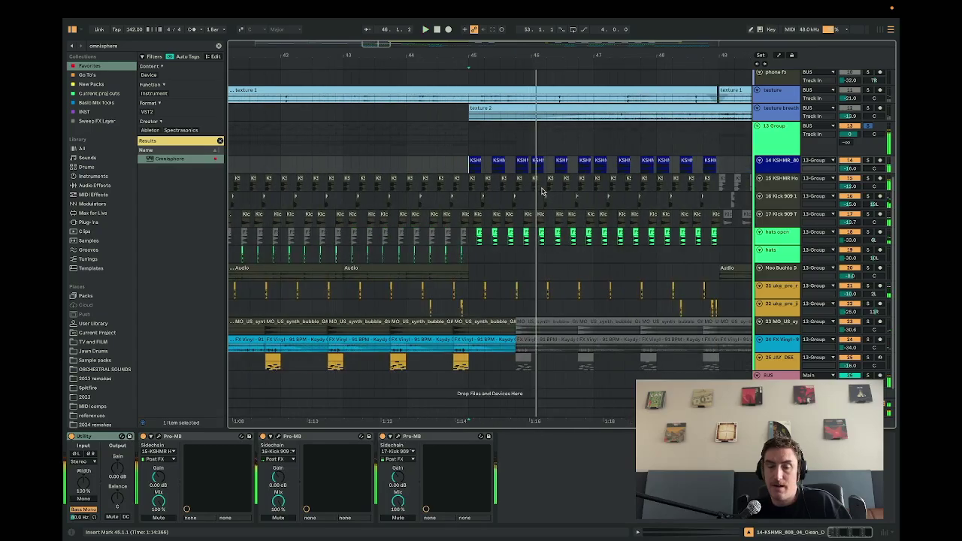
Place the insert marker at bar 41 on the Neo Buchla Drums track and enlarge the track's height to show its waveform.
scroll(540, 189, "down", 6)
scroll(487, 216, "up", 1)
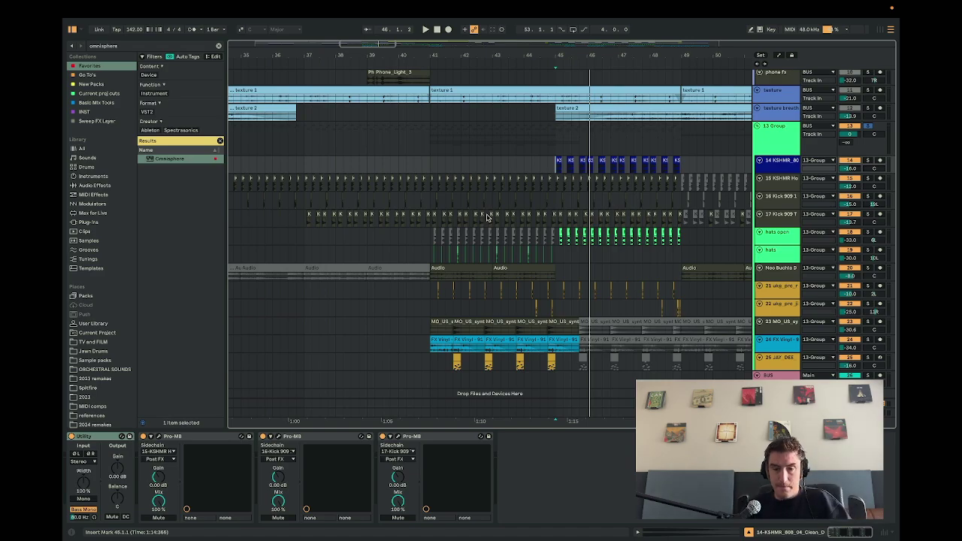
scroll(487, 216, "down", 1)
scroll(435, 276, "up", 3)
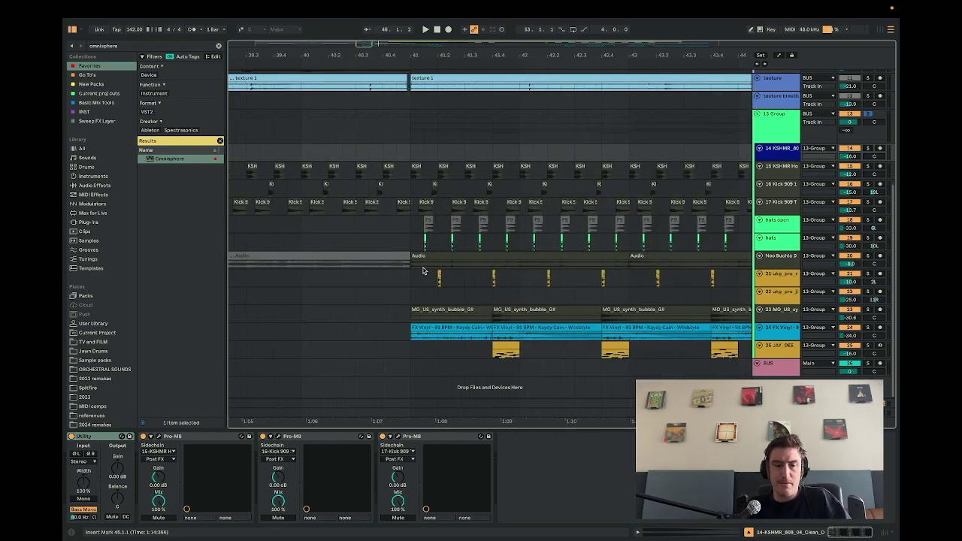
left_click(411, 266)
left_click_drag(791, 268, 793, 307)
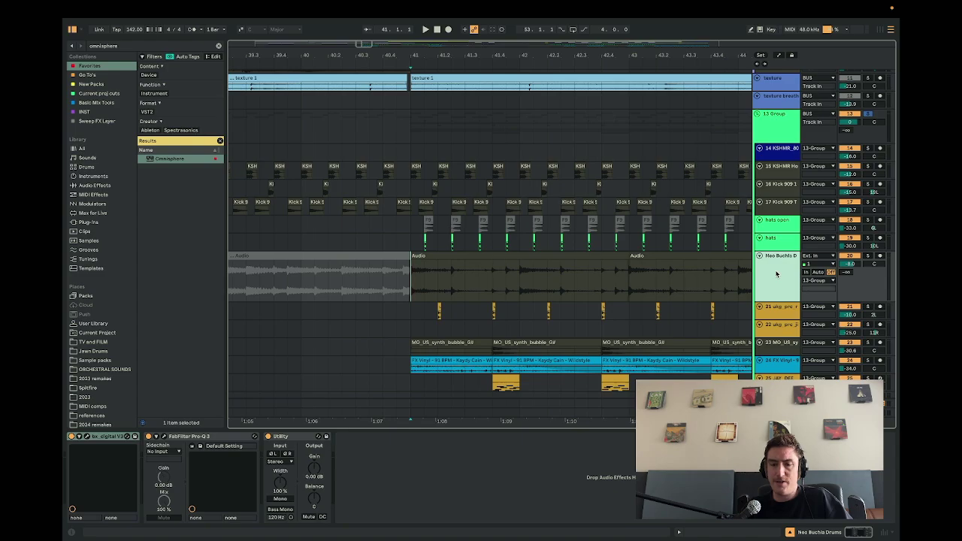
Replace the browser search with "neo buchla" and extend it to the whole library.
left_click(218, 46)
type("neo")
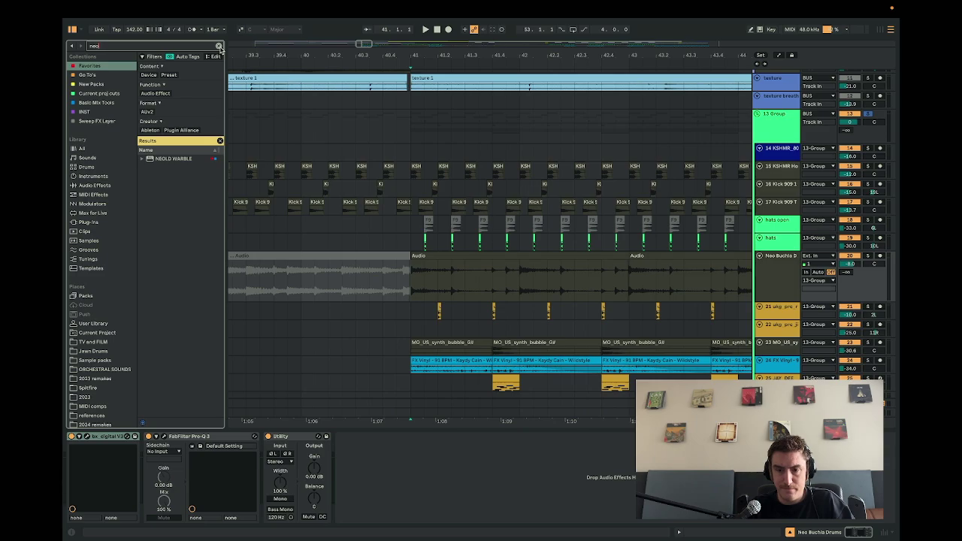
type(" buc")
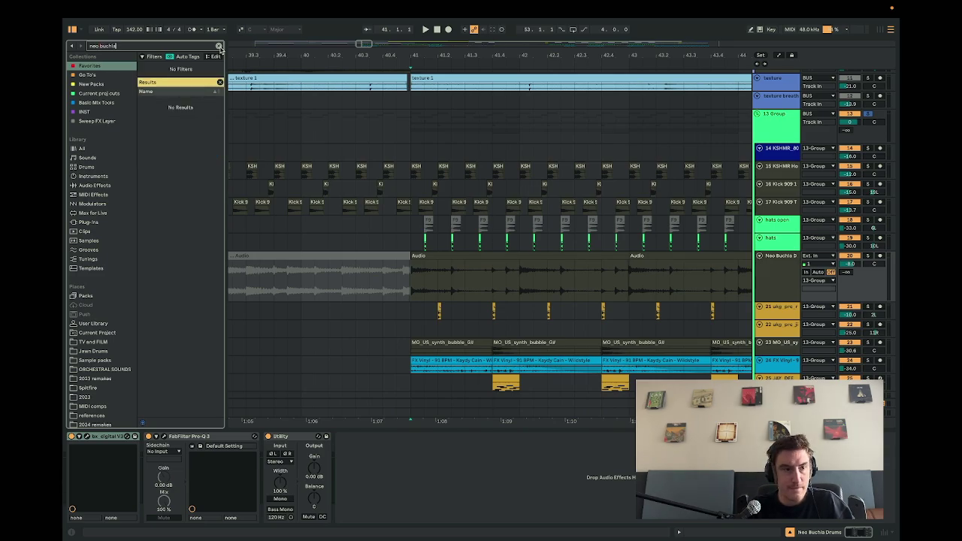
type("hla")
key("Return")
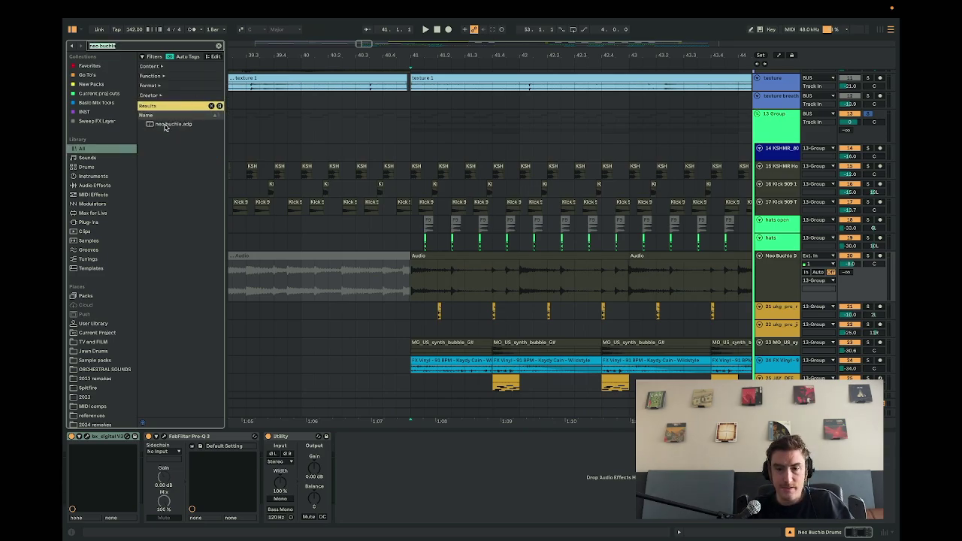
Insert a new MIDI track below Neo Buchla Drums and load the neo buchla.adg rack onto it.
left_click(773, 272)
key("super+shift+t")
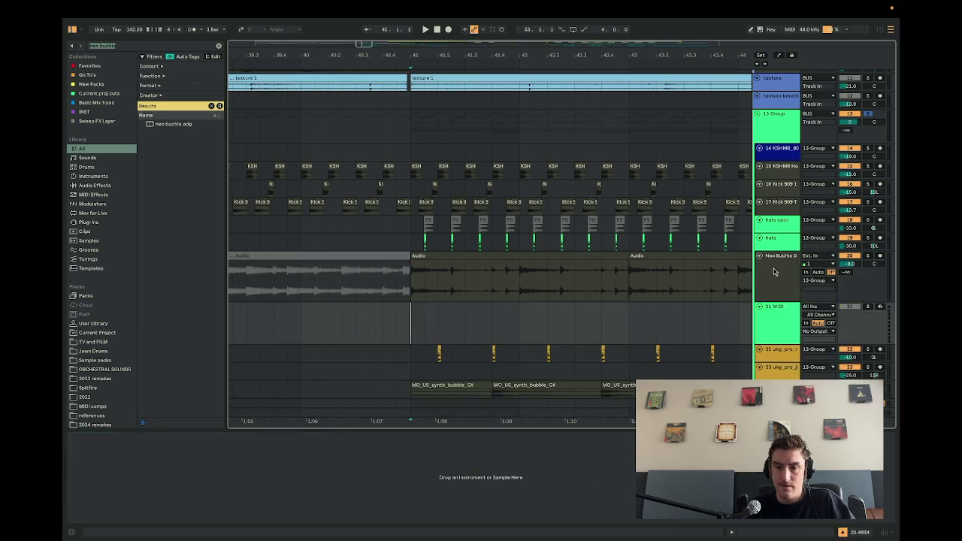
left_click(161, 124)
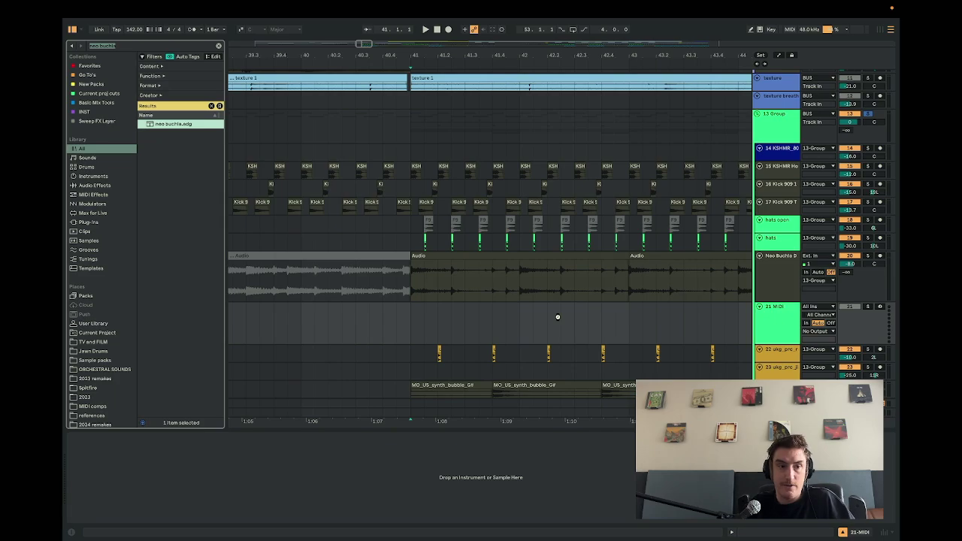
key("Return")
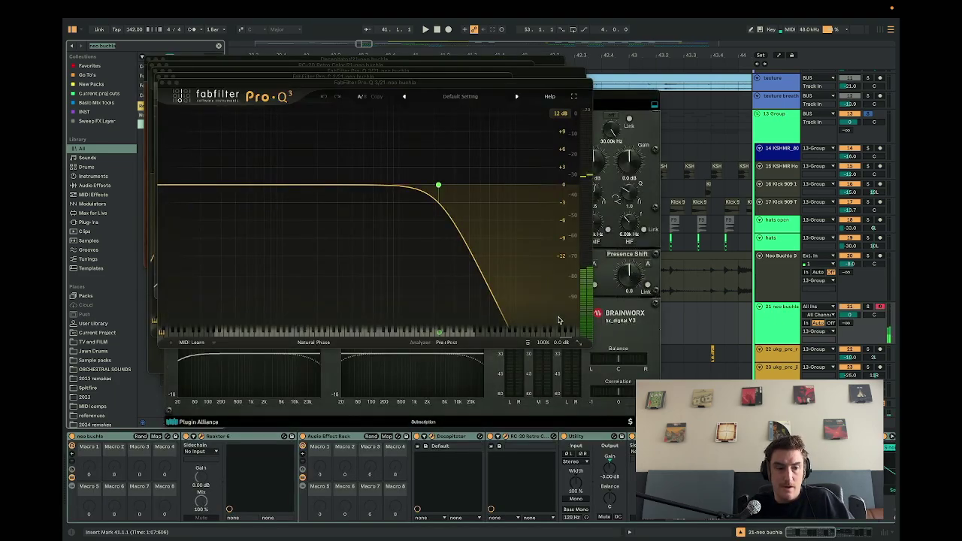
Close the plug-in windows opened by the neo buchla rack, examining the Reaktor 6 instrument before closing it.
left_click(776, 321)
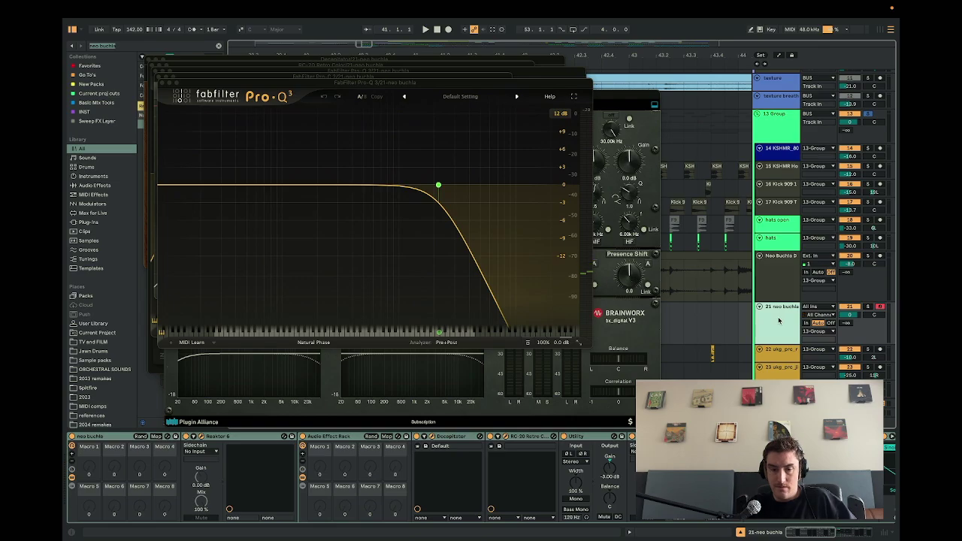
left_click(159, 78)
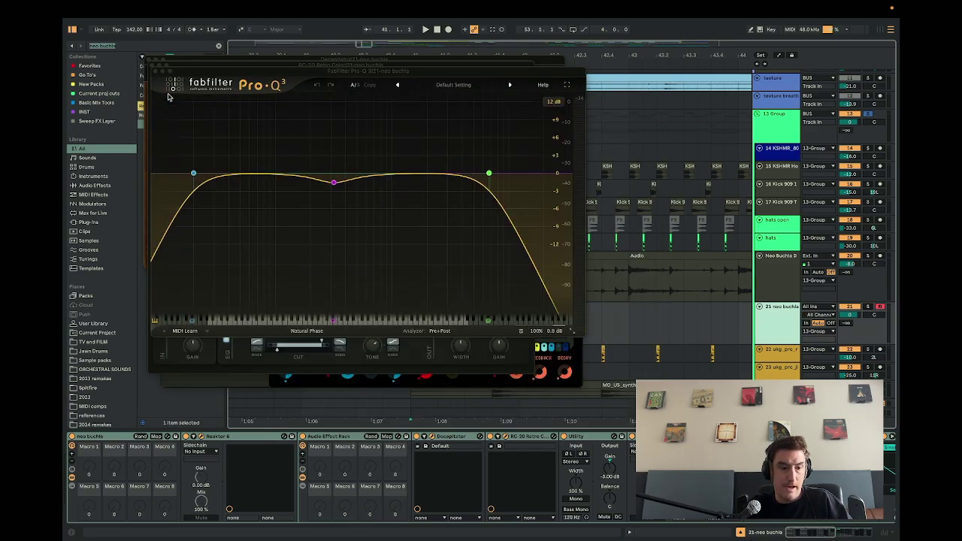
left_click(156, 70)
left_click(153, 66)
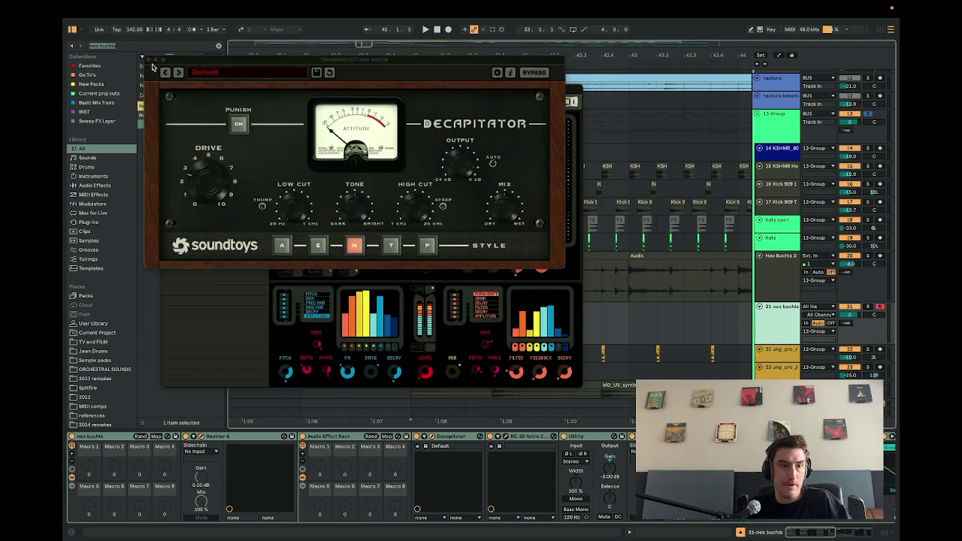
left_click(151, 64)
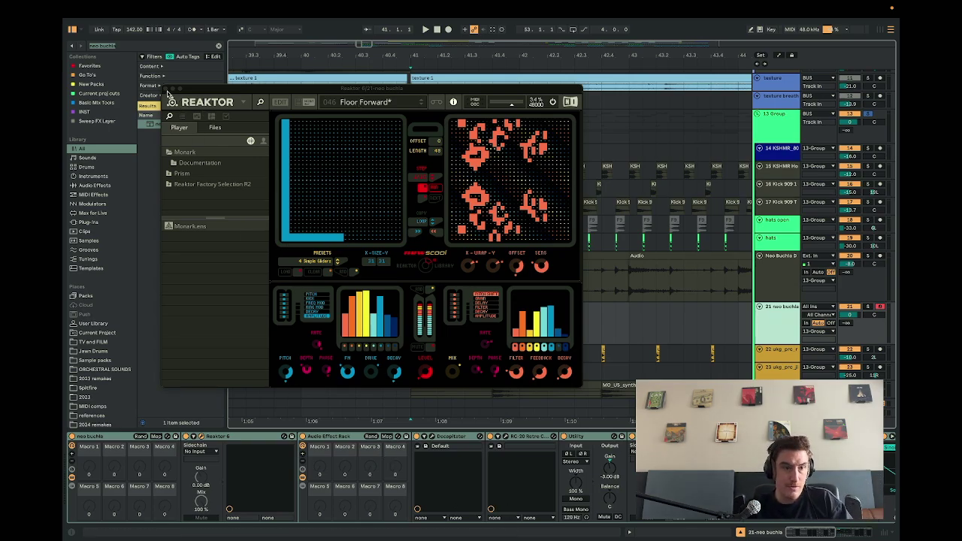
left_click(169, 91)
Reopen and examine the rack's Decapitator, RC-20 Retro Color and first FabFilter Pro-Q 3 effects.
left_click(432, 437)
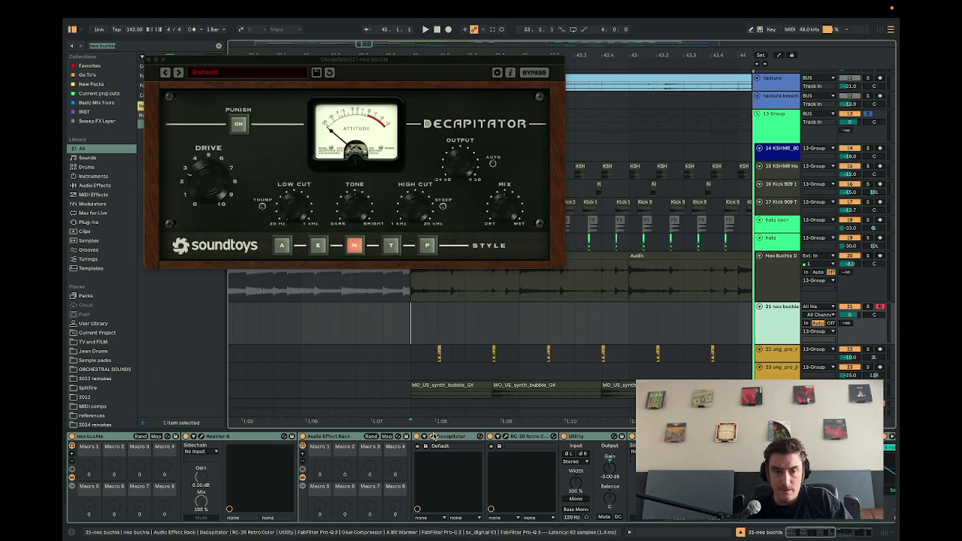
left_click(505, 437)
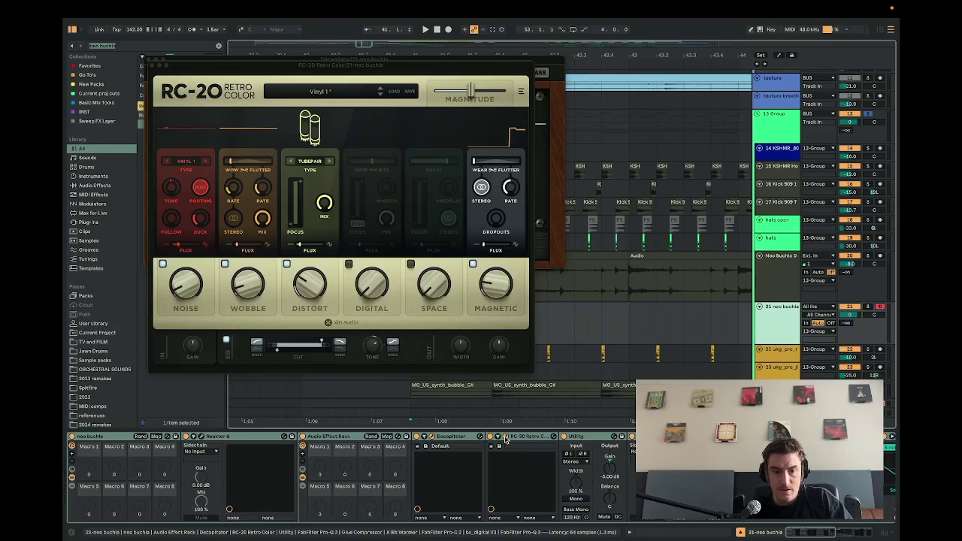
left_click(631, 436)
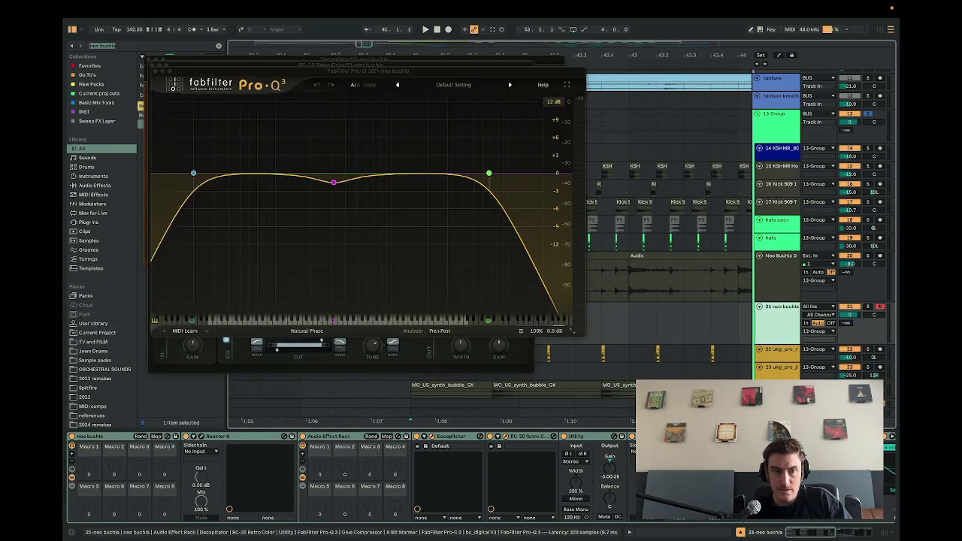
Examine the rest of the rack's chain: Glue Compressor, A Bit Warmer, FabFilter Pro-C 2 and bx_digital V3.
scroll(508, 465, "right", 10)
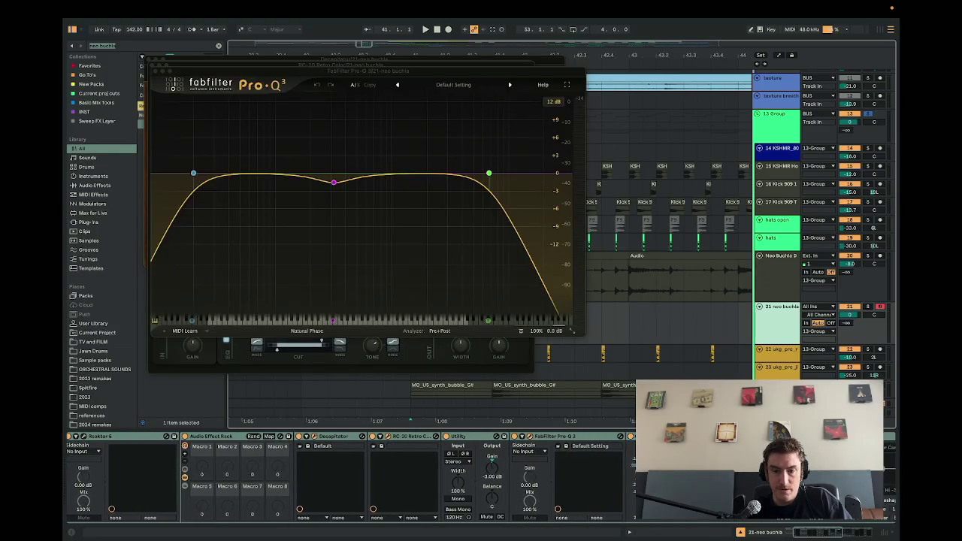
scroll(505, 434, "right", 5)
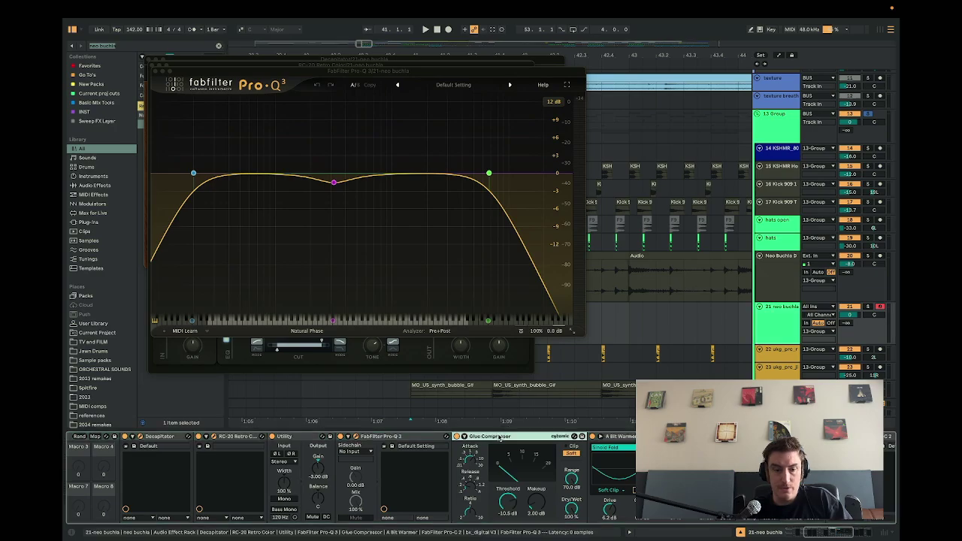
scroll(511, 437, "right", 4)
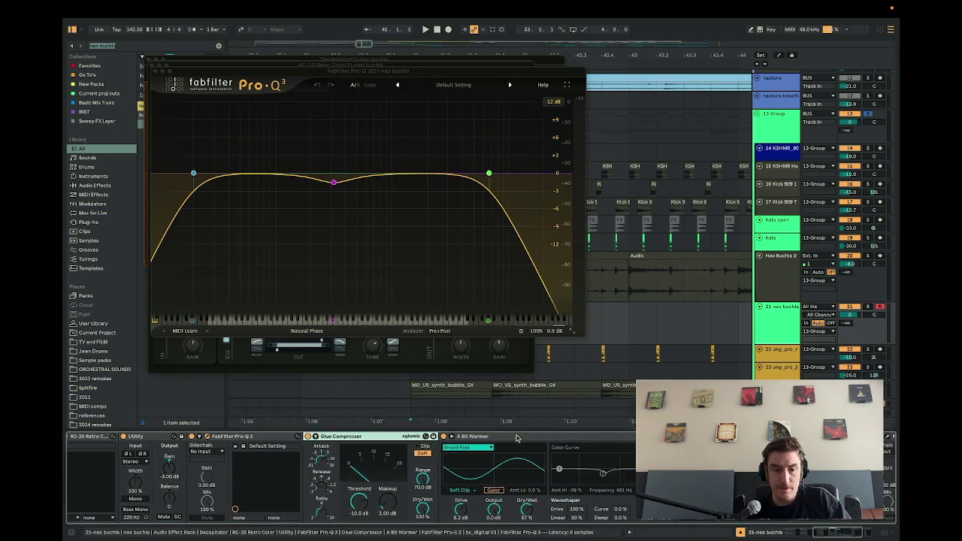
scroll(469, 437, "right", 3)
scroll(468, 437, "right", 2)
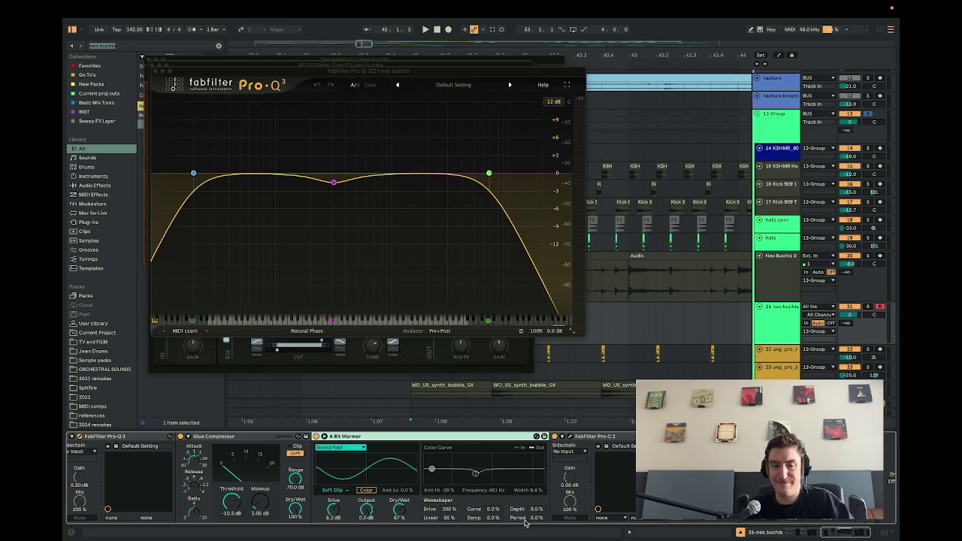
left_click(569, 436)
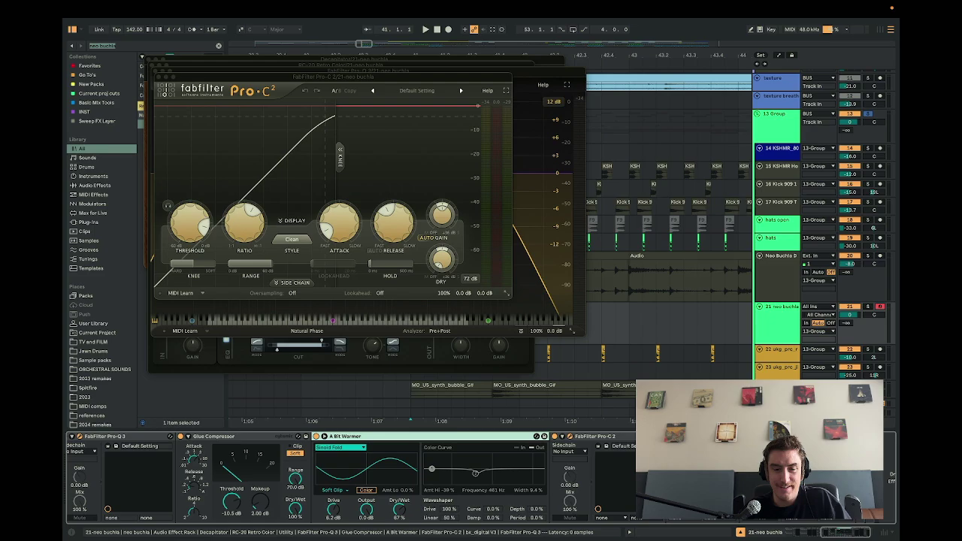
left_click(685, 436)
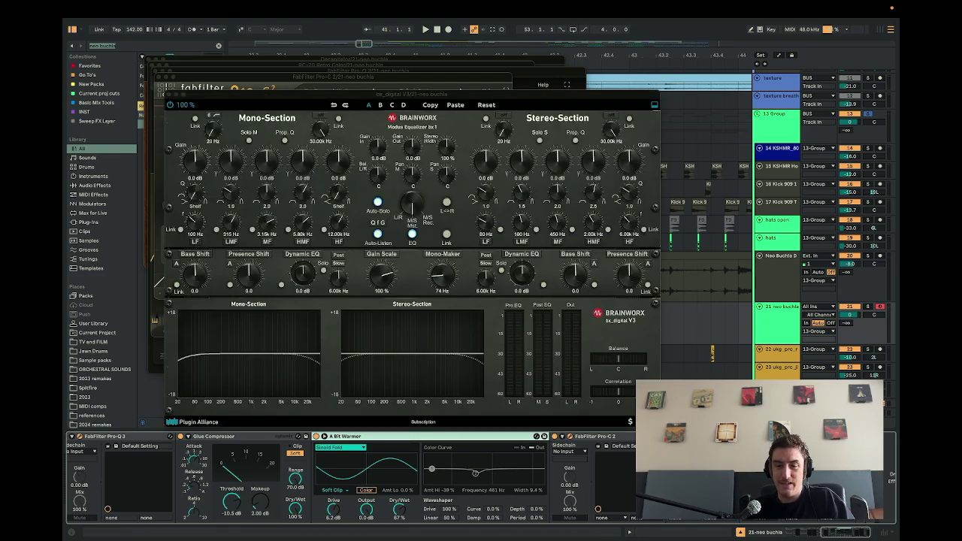
Close all the open plug-in windows of the neo buchla rack to uncover the arrangement.
left_click(170, 96)
left_click(160, 78)
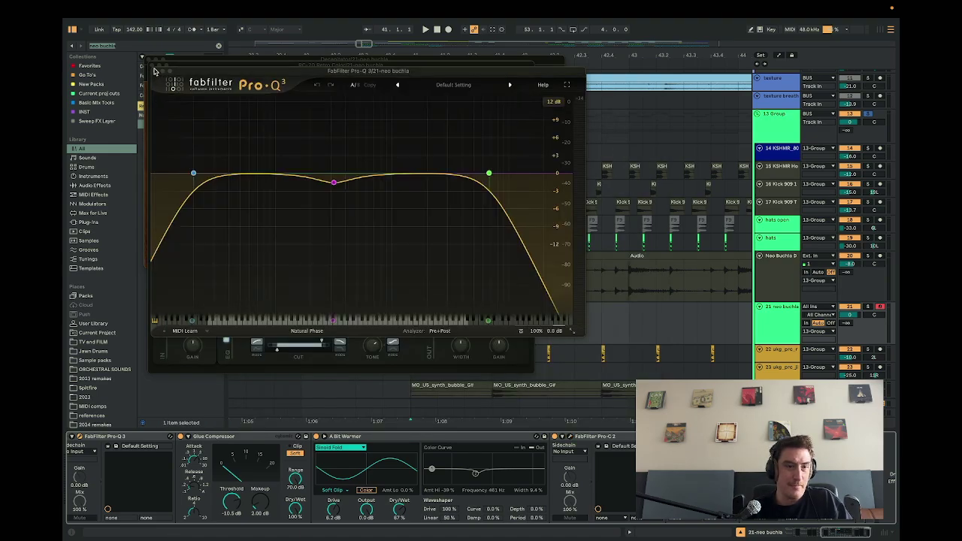
left_click(155, 68)
left_click(151, 69)
left_click(149, 63)
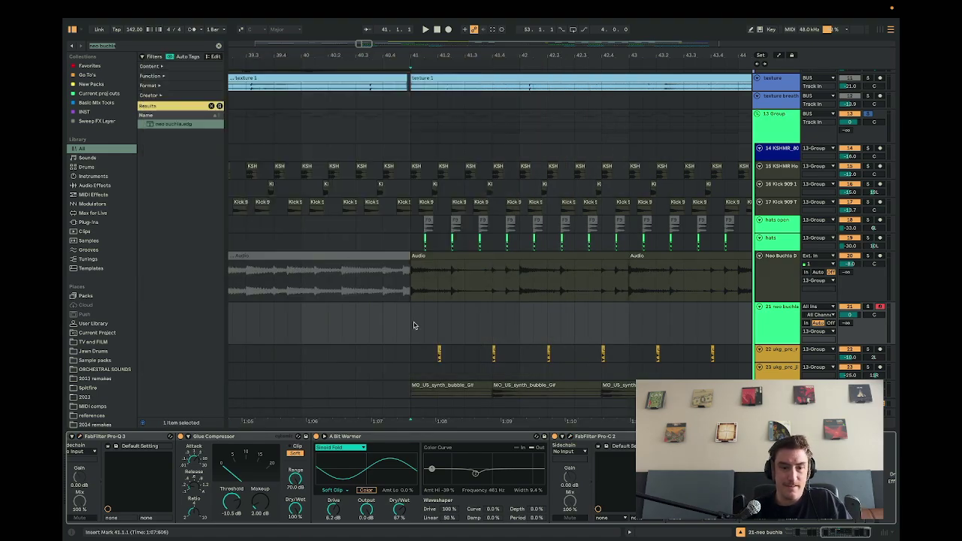
Create a one-bar MIDI clip at bar 41 on the neo buchla track and add a one-beat C3 note at its start.
left_click_drag(411, 323, 522, 321)
key("super+shift+m")
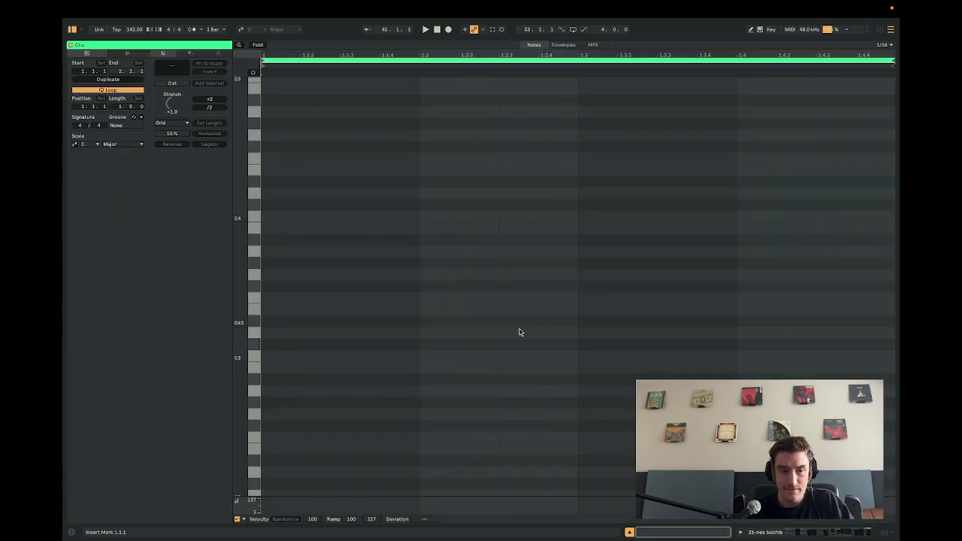
double_click(260, 360)
left_click_drag(300, 358, 418, 358)
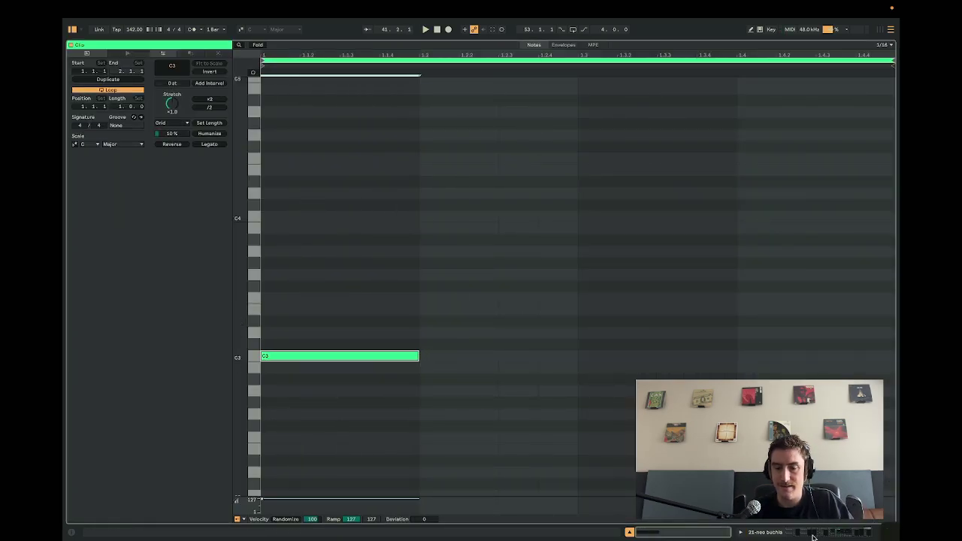
Play the one-bar clip on the neo buchla track, checking its note and the rack's device chain.
key("shift+Tab")
mouse_move(856, 332)
left_mouse_down()
mouse_move(855, 391)
mouse_move(854, 335)
left_mouse_up()
left_click(441, 345)
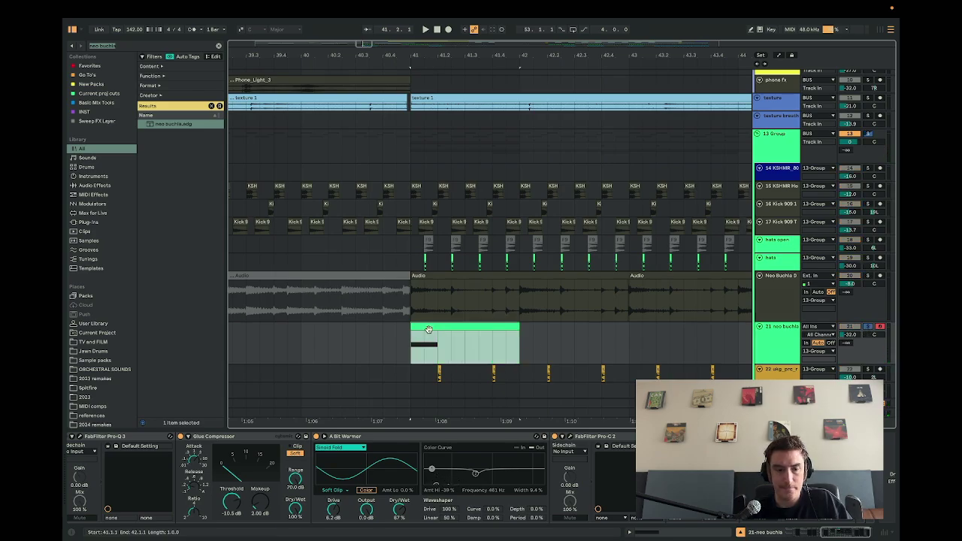
key("space")
left_click(684, 536)
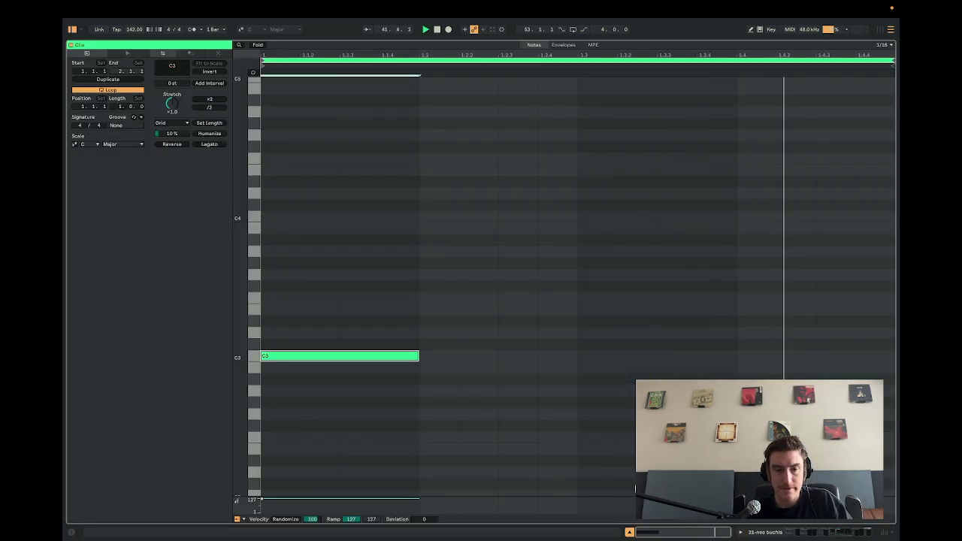
left_click(482, 343)
left_click(765, 532)
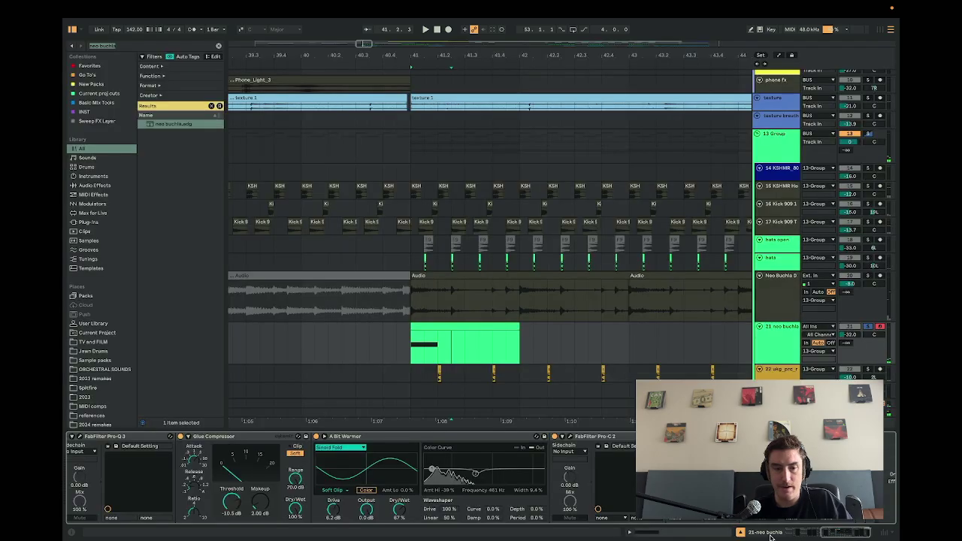
Open the rack's Reaktor 6 instrument, watch it during playback and close its window.
scroll(205, 449, "left", 10)
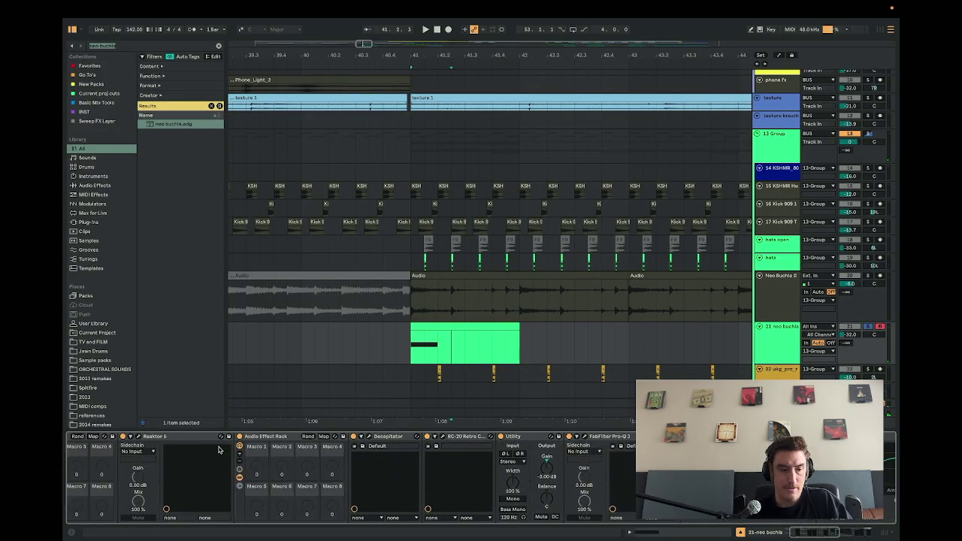
left_click(201, 436)
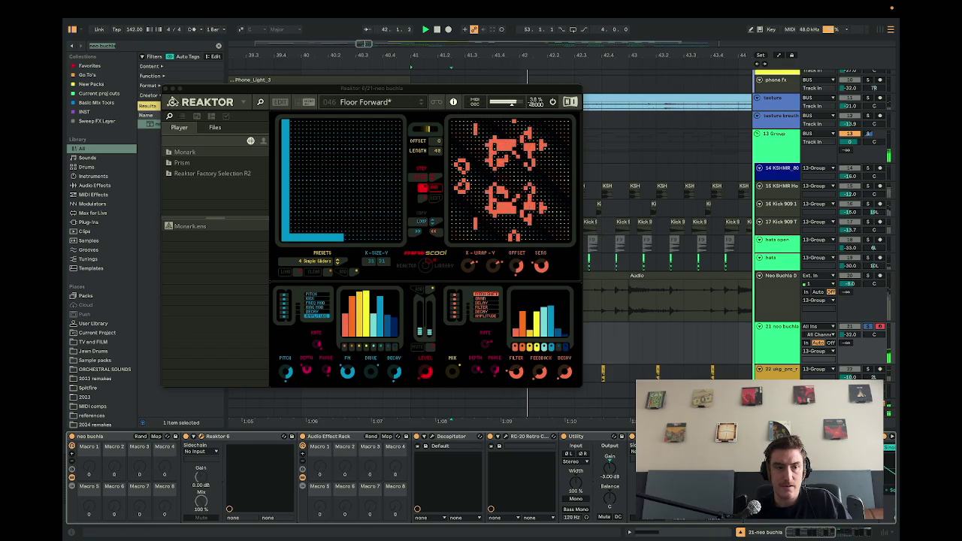
left_click(169, 89)
Duplicate the neo buchla clip three times up to bar 45 and consolidate the four copies into one four-bar clip.
left_click(496, 323)
key("ctrl+d")
key("ctrl+d")
key("ctrl+d")
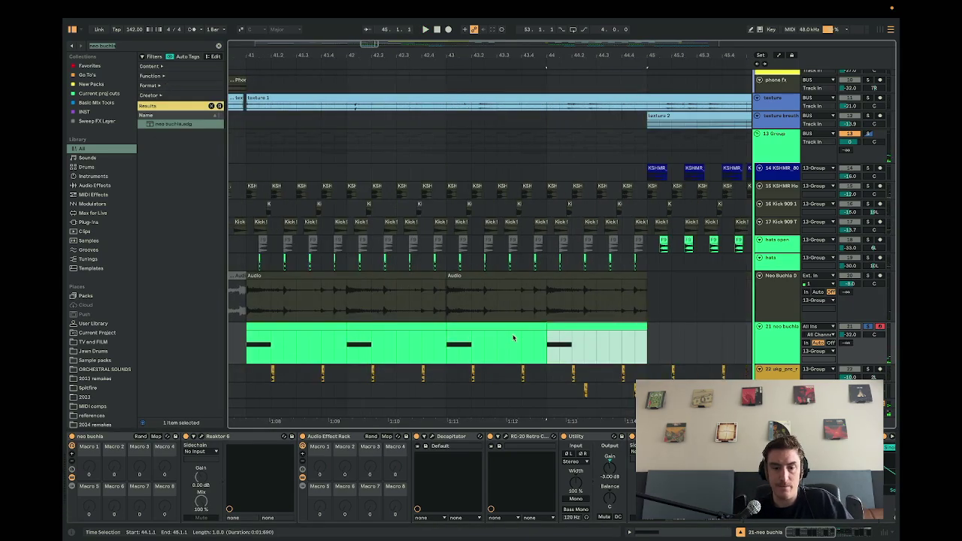
key("minus")
key("minus")
left_click_drag(436, 346, 556, 351)
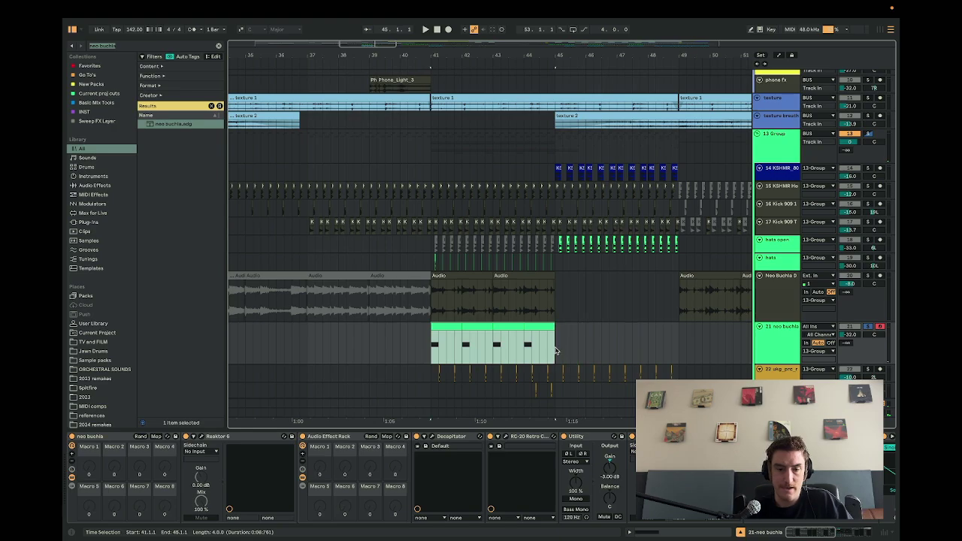
Add one-beat D3, F3 and G#3 notes on beats 2, 3 and 4 of the clip's first bar and play it.
left_click(677, 530)
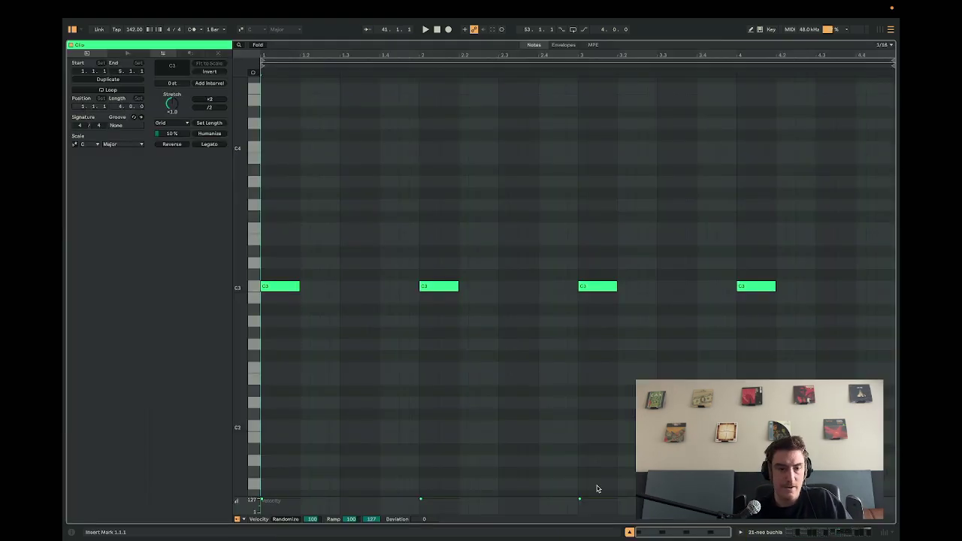
left_click_drag(287, 285, 401, 198)
key("space")
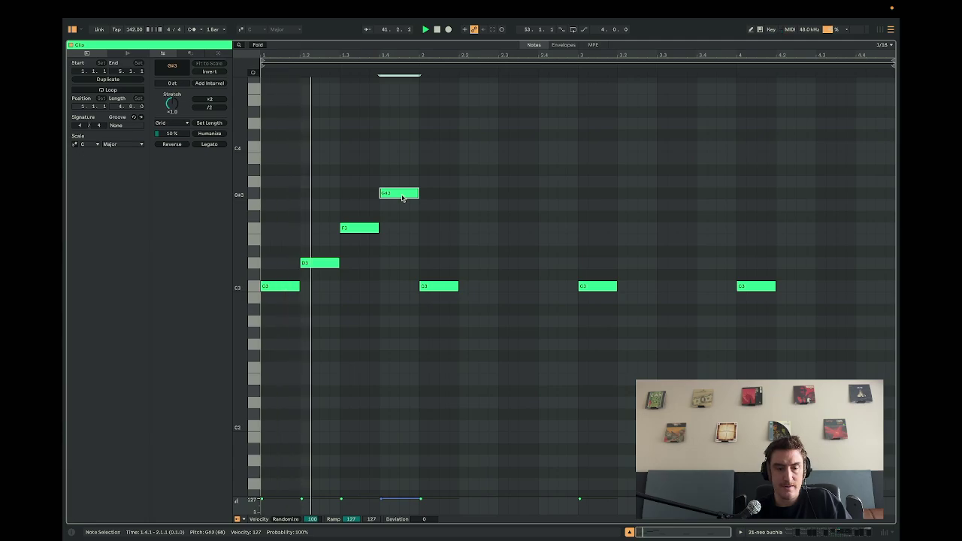
key("space")
Delete the D3 and G#3 notes and duplicate the C3 and F3 pattern into the clip's second bar during playback.
double_click(317, 263)
key("space")
left_click(399, 193)
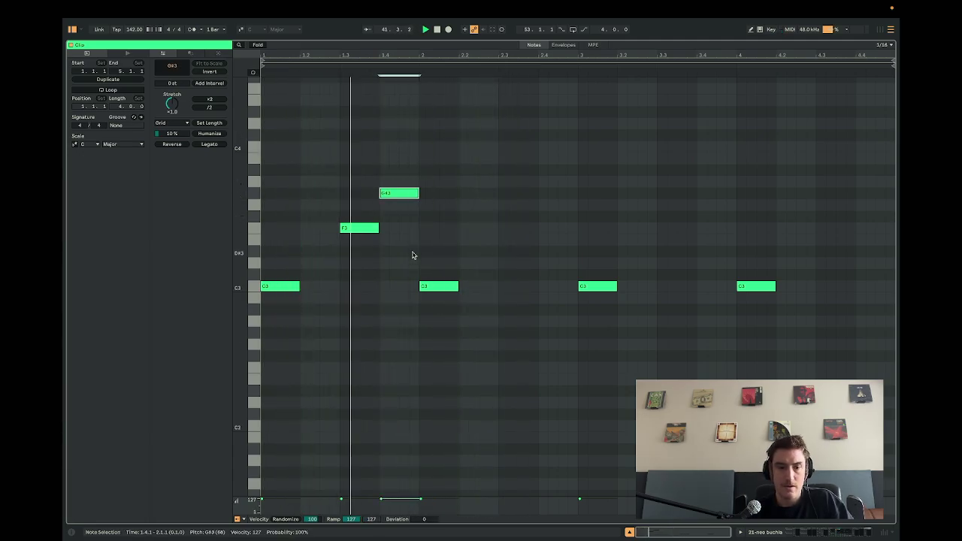
key("Delete")
key("super+d")
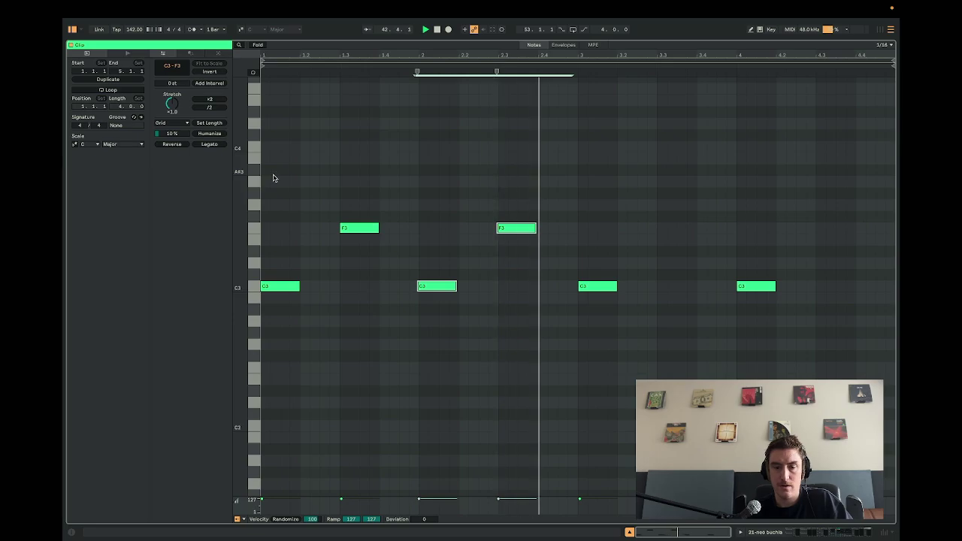
left_click(608, 289)
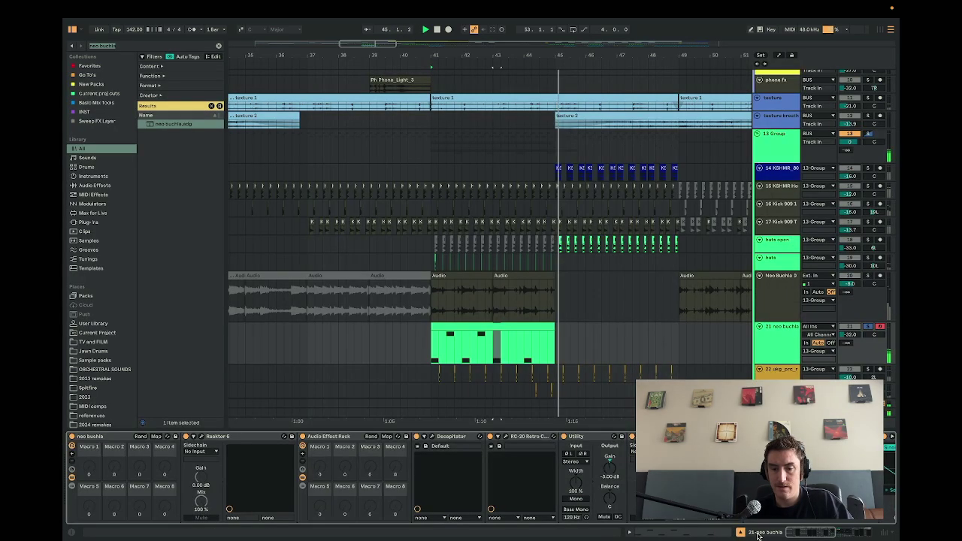
Return to the arrangement's device view and delete the neo buchla MIDI track.
key("super+alt+e")
left_click(782, 358)
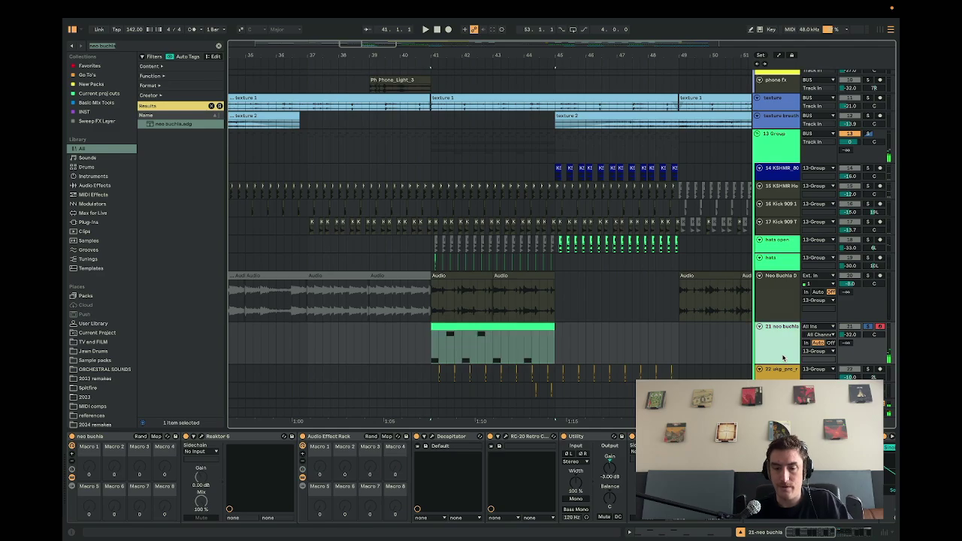
key("Delete")
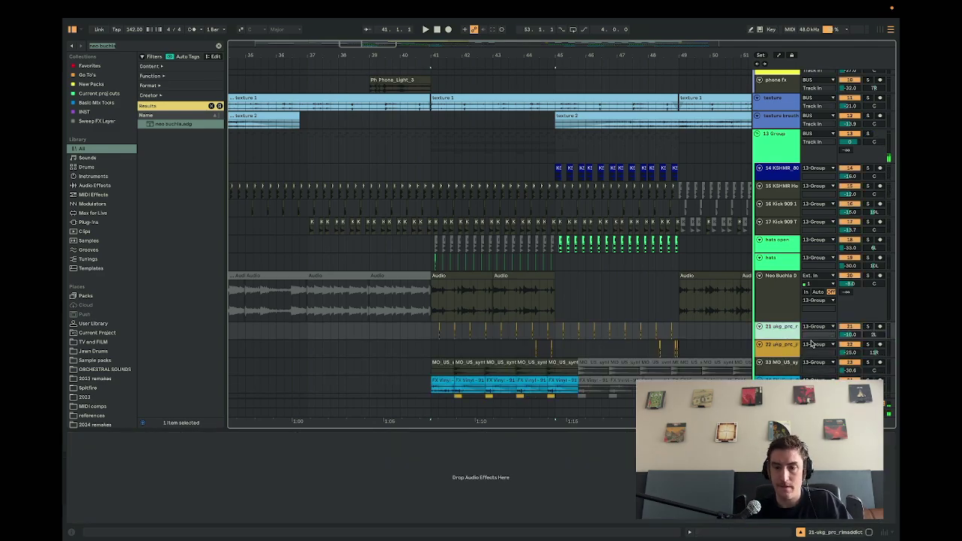
Solo the Neo Buchla Drums audio track, play it from bar 41 and look over the neighbouring drum clips.
left_click(840, 303)
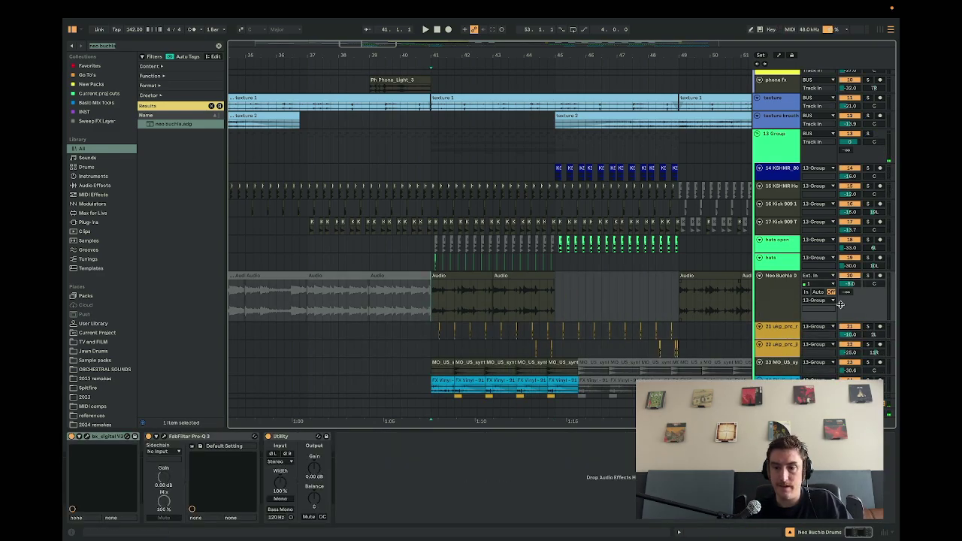
left_click(868, 276)
key("space")
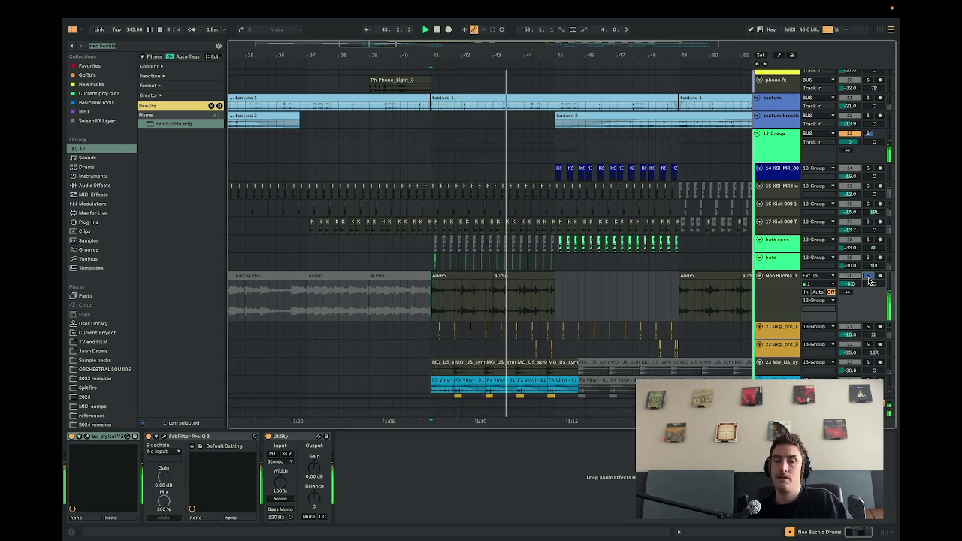
key("space")
scroll(551, 307, "up", 10)
left_click(551, 307)
scroll(552, 308, "down", 5)
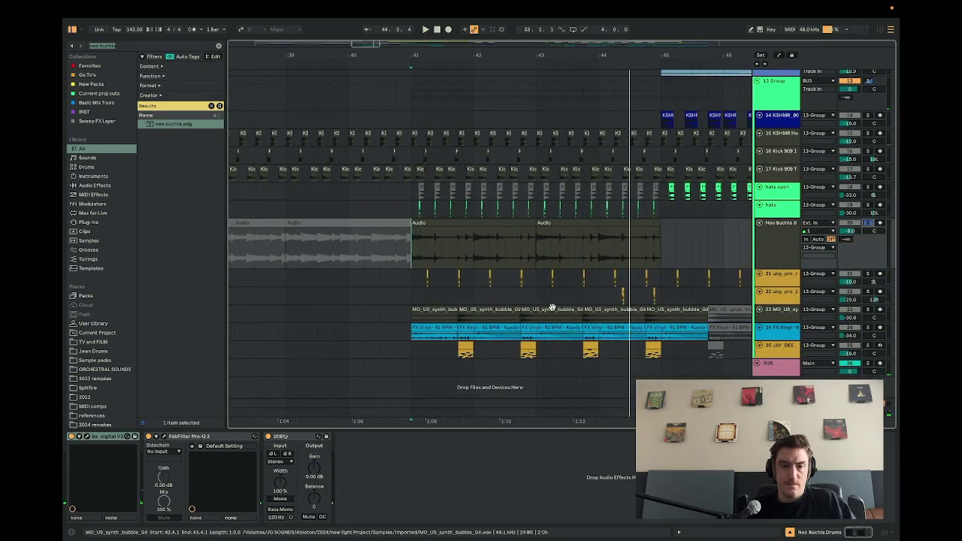
scroll(423, 273, "up", 8)
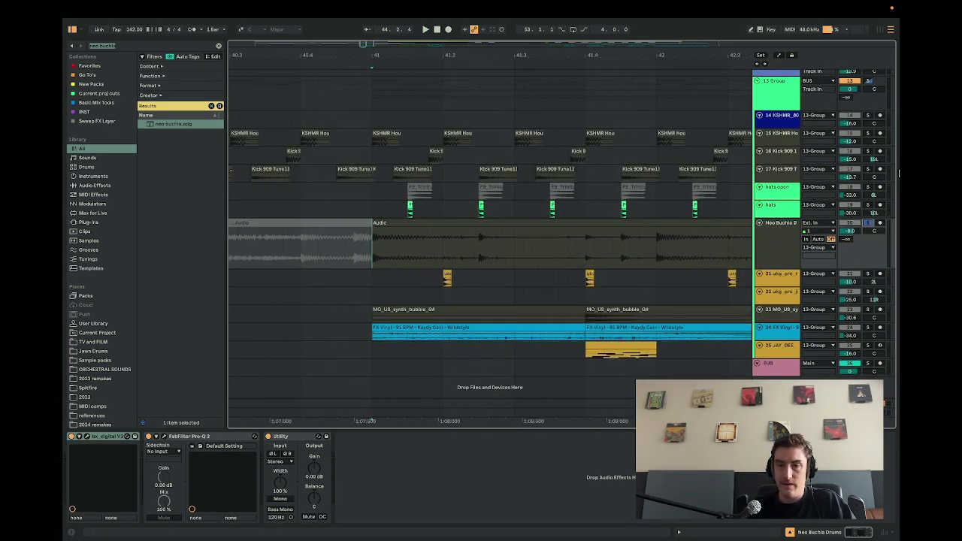
Clear the drum track solos and play the whole drum group from bar 41, examining its clips.
left_click(866, 174)
key("space")
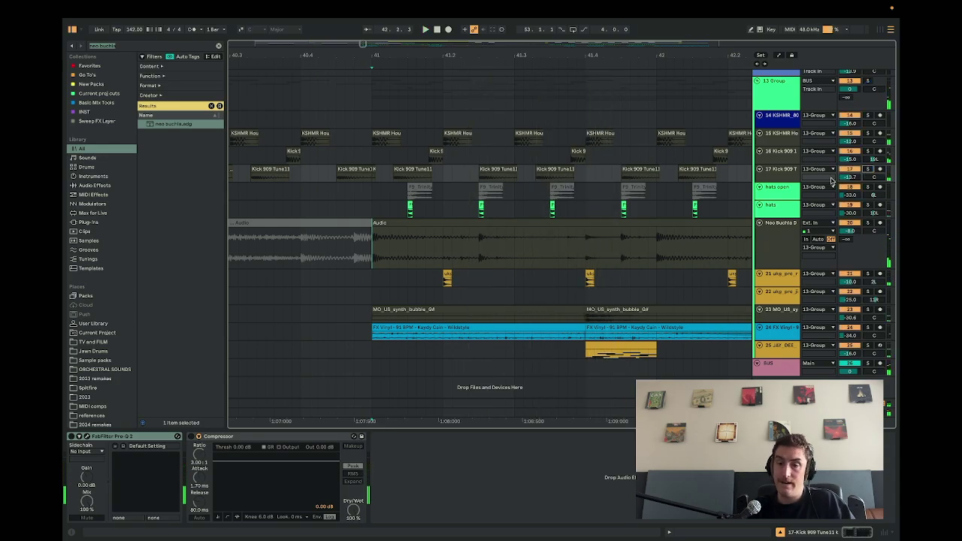
scroll(601, 217, "down", 4)
scroll(536, 247, "right", 3)
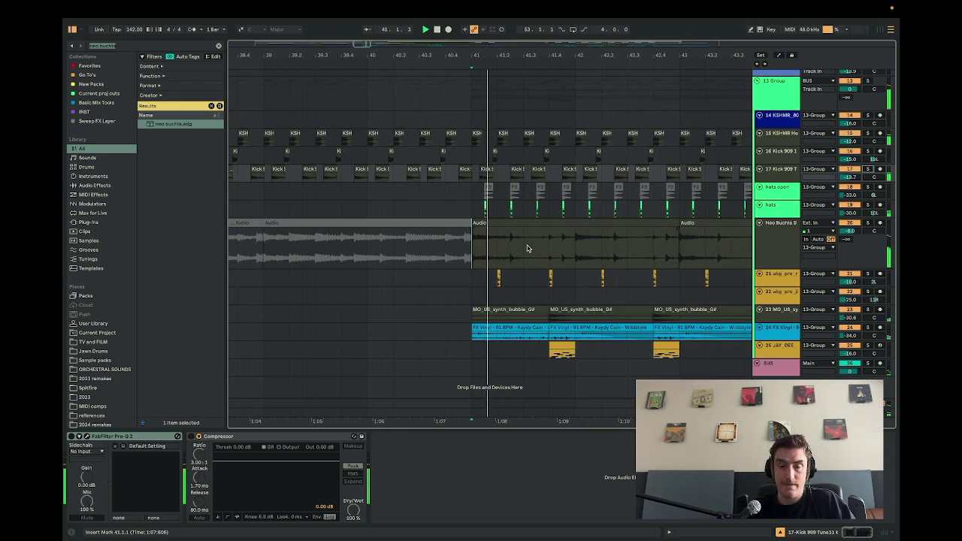
scroll(526, 248, "up", 1)
scroll(633, 225, "up", 2)
scroll(634, 226, "up", 3)
scroll(635, 227, "down", 4)
scroll(634, 227, "down", 2)
scroll(635, 228, "right", 2)
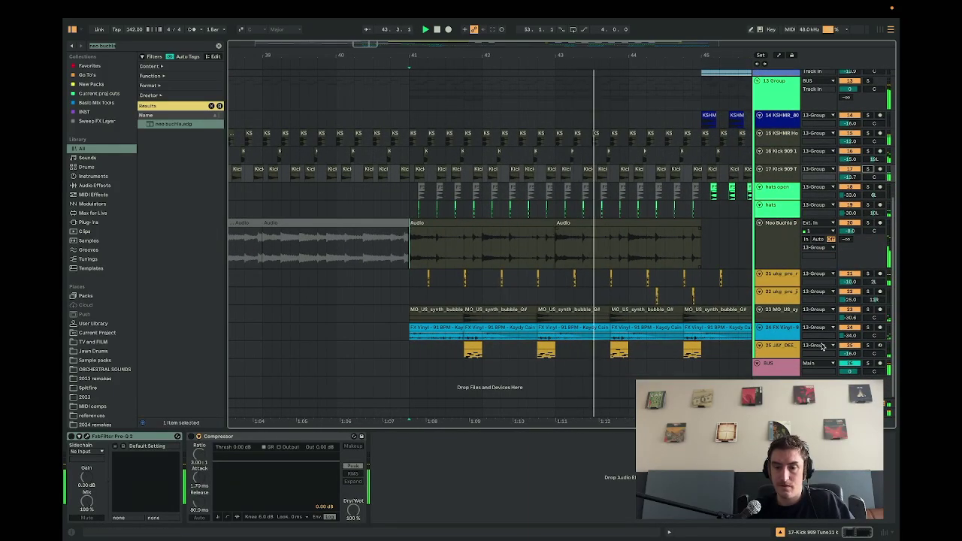
Solo the FX Vinyl track, switch the solo to the JAY_DEE bubbles track and play from its first clip.
left_click(777, 318)
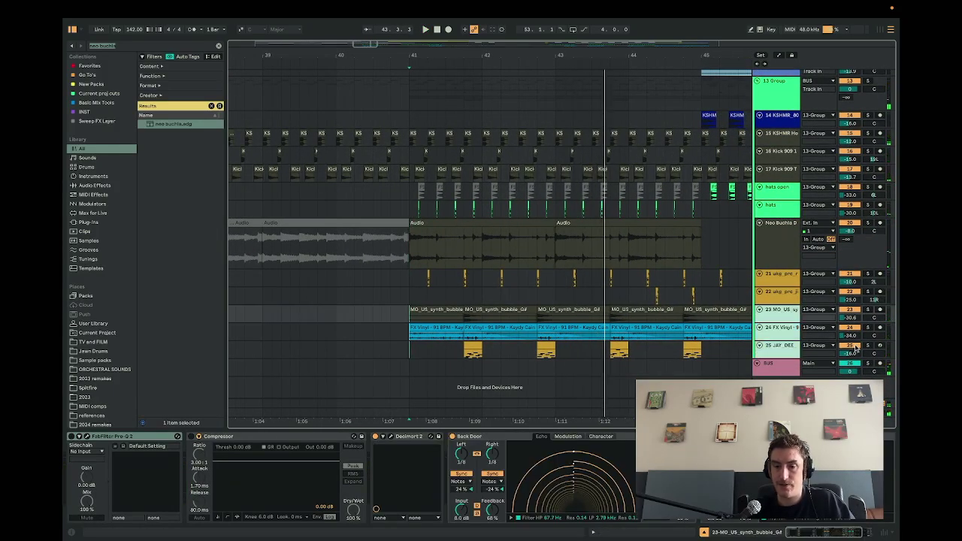
left_click(465, 350)
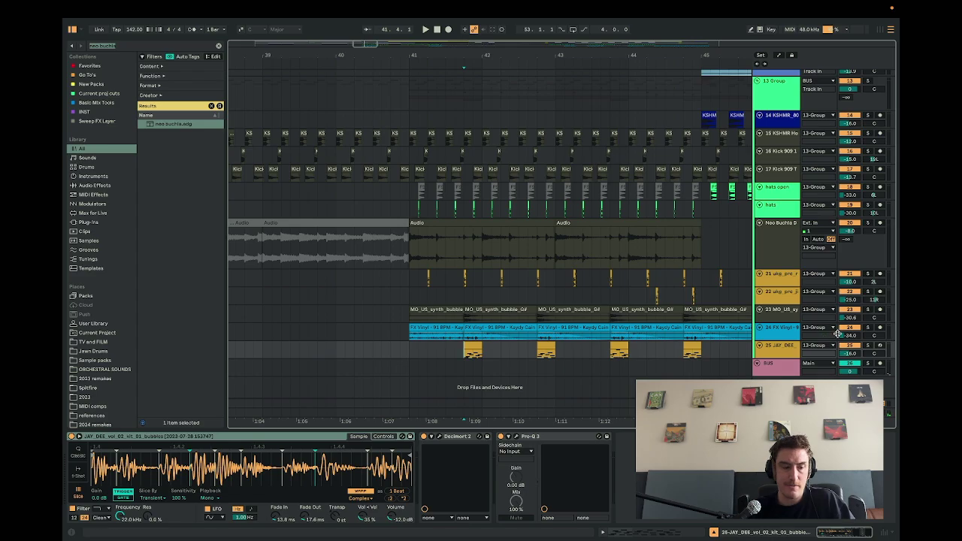
left_click(869, 331)
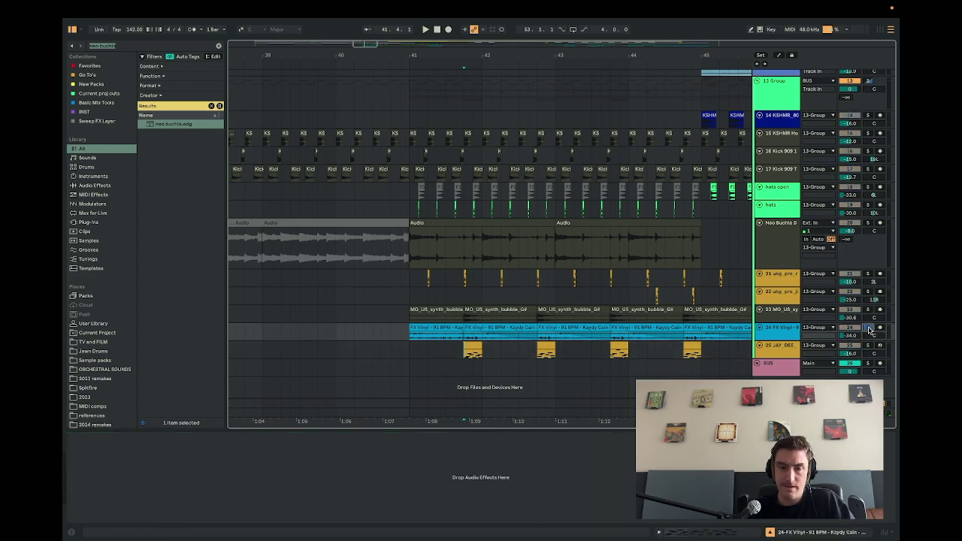
left_click(872, 344)
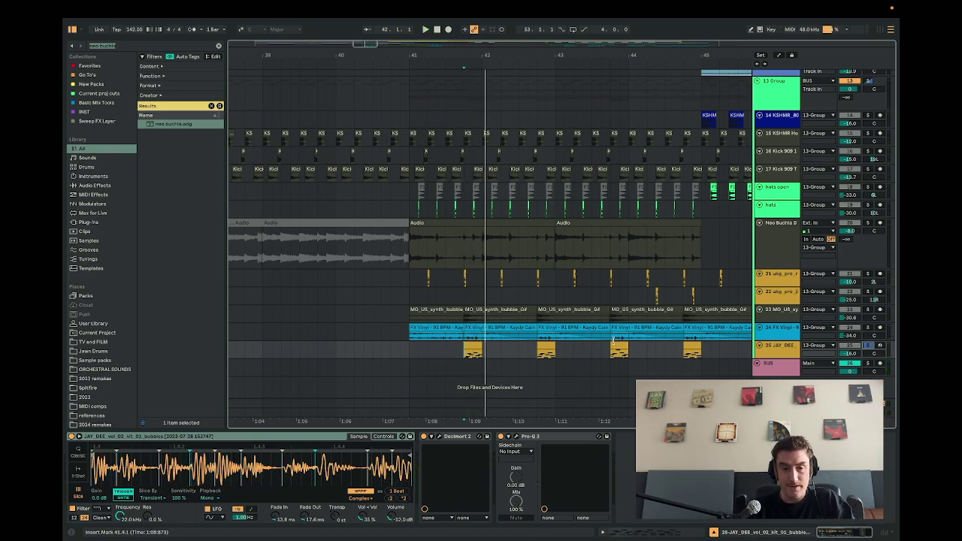
Examine the MIDI notes of the first JAY_DEE bubbles clip during playback and return to its device view.
left_click(644, 523)
left_click_drag(245, 329, 308, 314)
scroll(452, 330, "right", 4)
scroll(453, 331, "down", 5)
key("space")
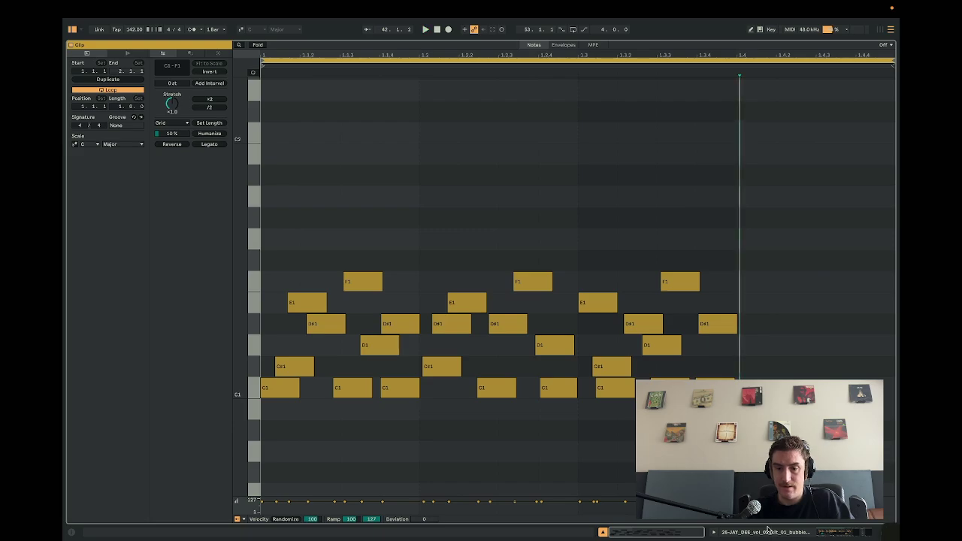
key("super+alt+e")
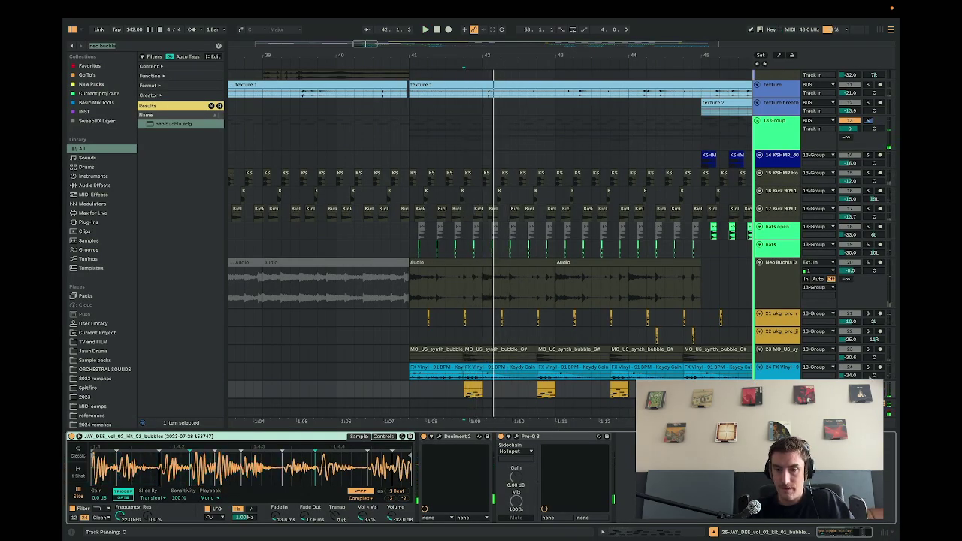
Clear the JAY_DEE track's solo and follow the drum group's playback from its first clip into bar 47.
scroll(538, 363, "up", 2)
scroll(538, 364, "down", 2)
scroll(540, 364, "down", 2)
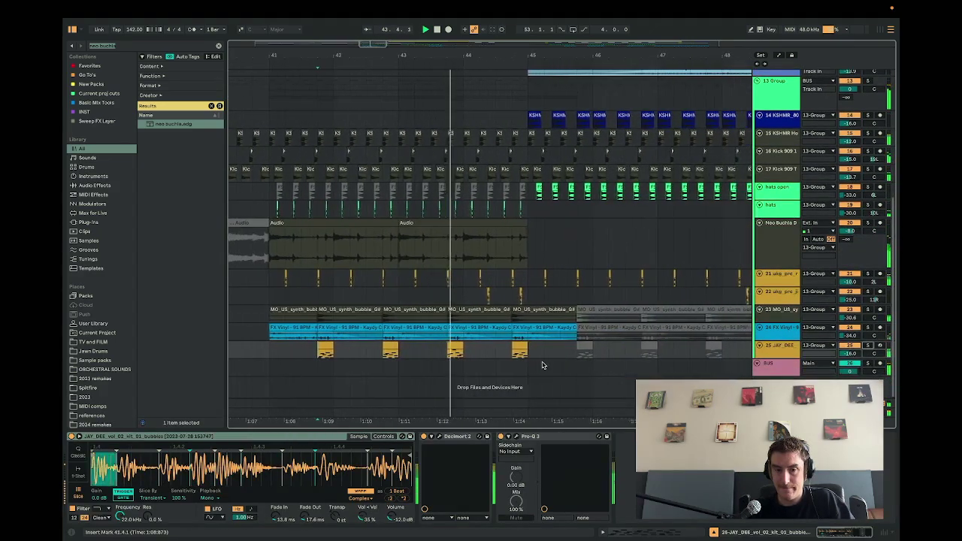
scroll(541, 365, "up", 4)
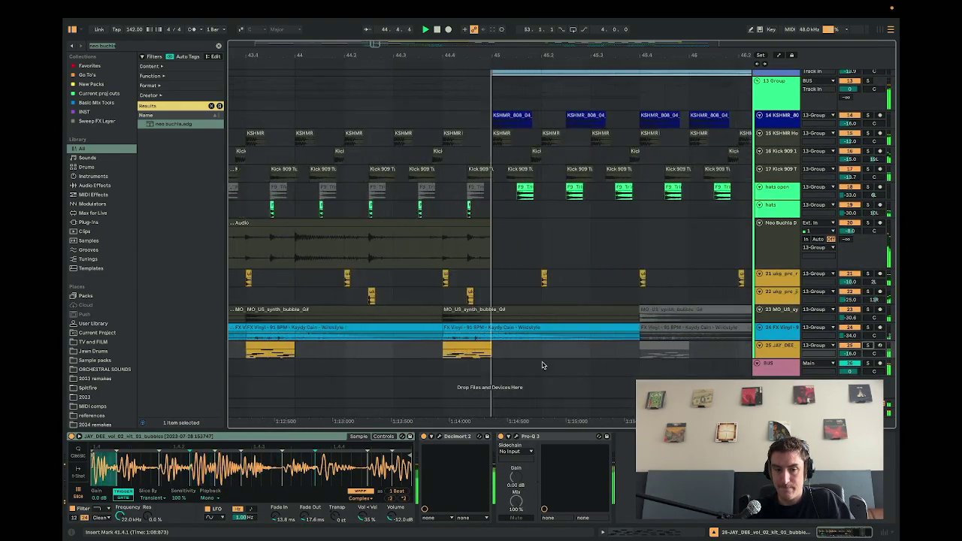
scroll(541, 365, "down", 3)
scroll(541, 365, "up", 2)
scroll(541, 365, "down", 5)
scroll(542, 365, "down", 2)
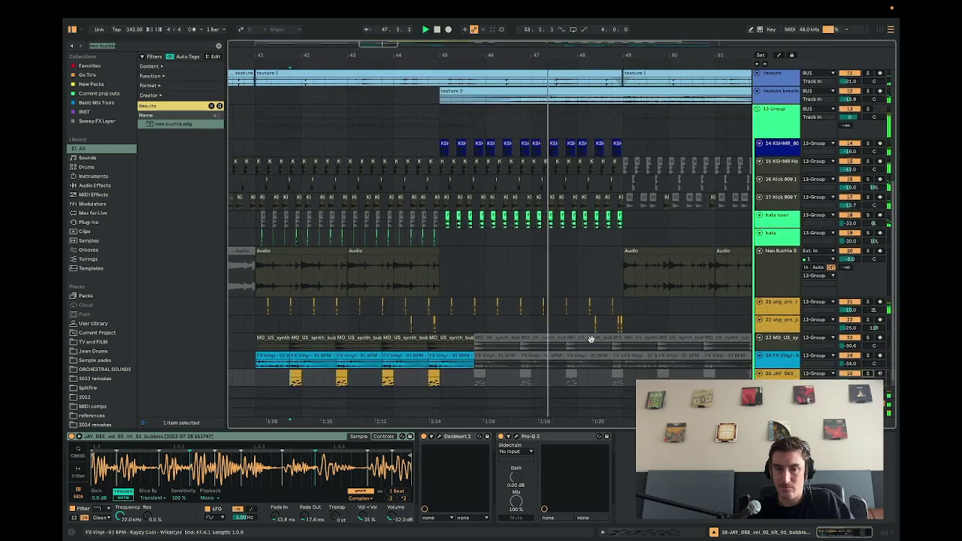
Continue playback past bar 49 and examine how the drum, texture and bass parts are laid out across the arrangement.
scroll(570, 301, "down", 4)
scroll(593, 270, "up", 3)
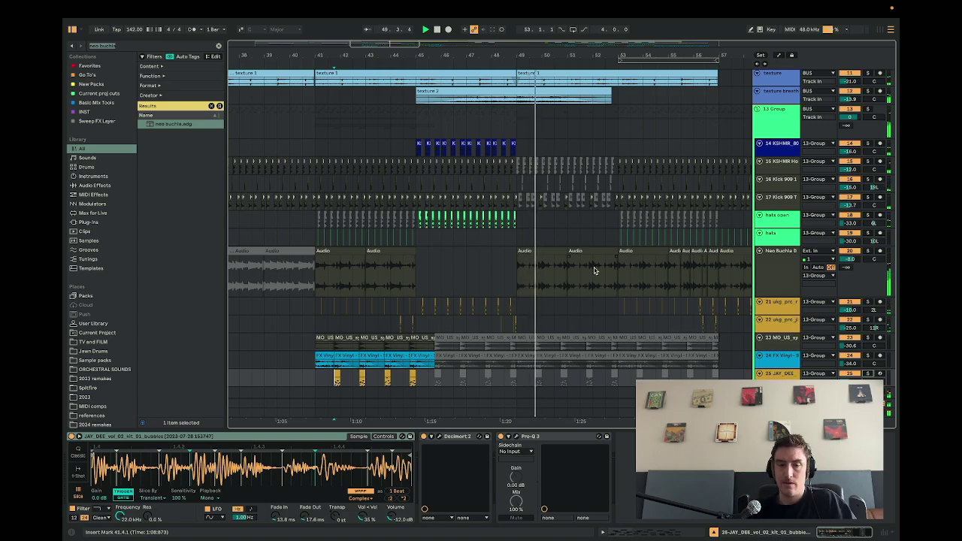
scroll(593, 271, "down", 1)
scroll(592, 270, "right", 1)
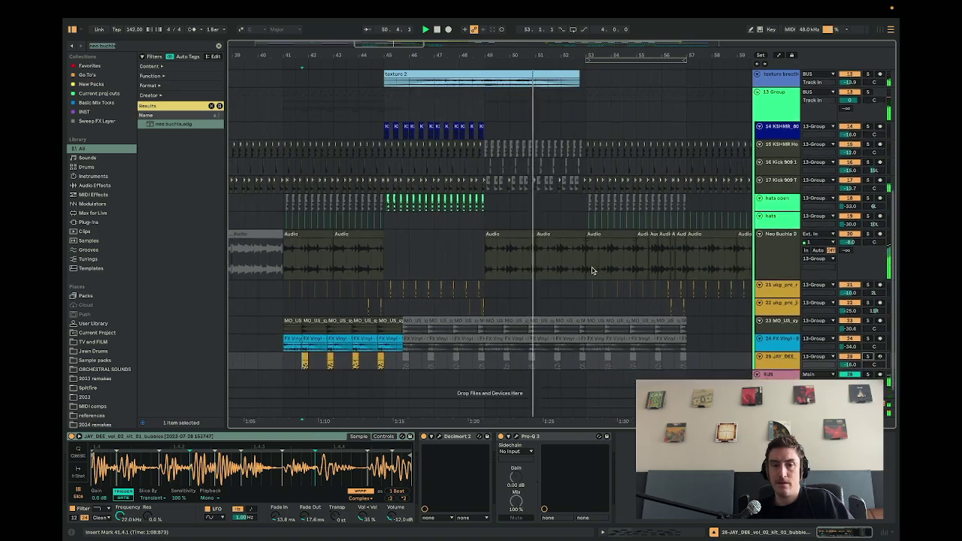
scroll(583, 270, "up", 5)
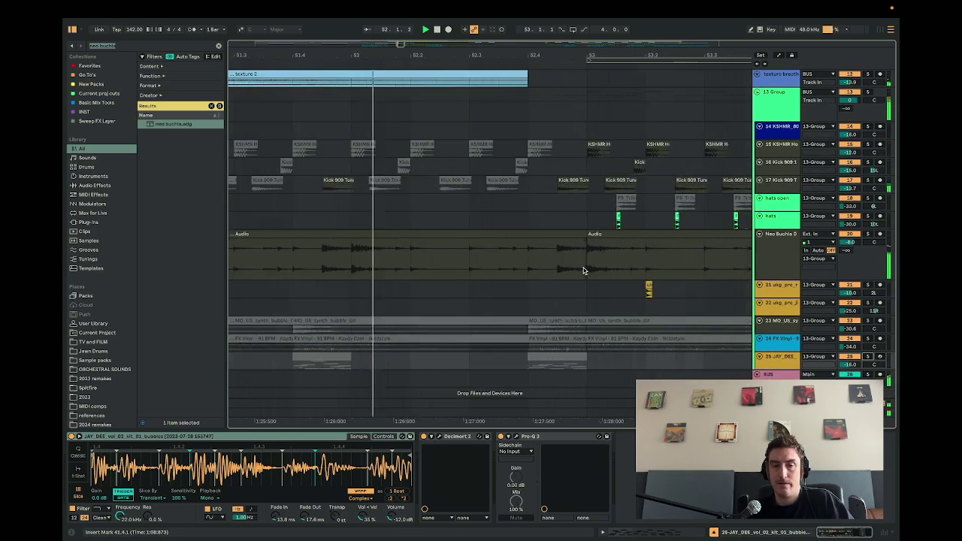
scroll(583, 270, "down", 5)
scroll(583, 270, "up", 1)
scroll(583, 270, "down", 2)
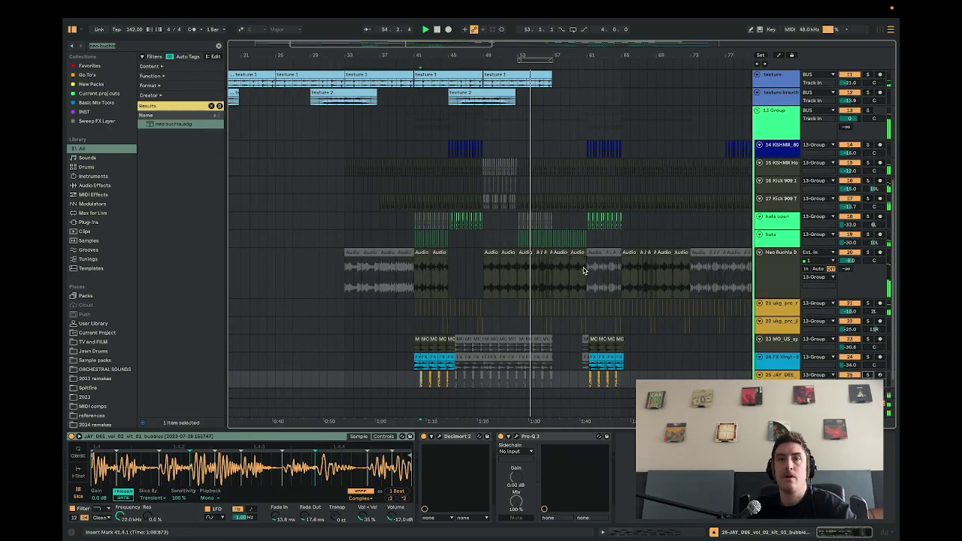
scroll(583, 271, "down", 2)
scroll(583, 270, "up", 6)
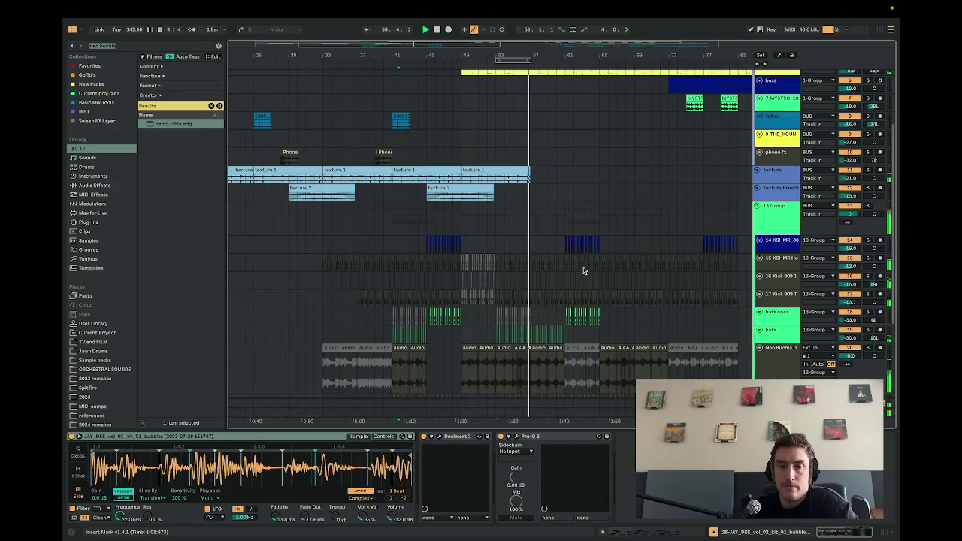
Follow the drum group's playback into bar 65 and examine the hats, percussion, texture and synth layers around that section.
scroll(583, 270, "up", 3)
scroll(583, 270, "down", 2)
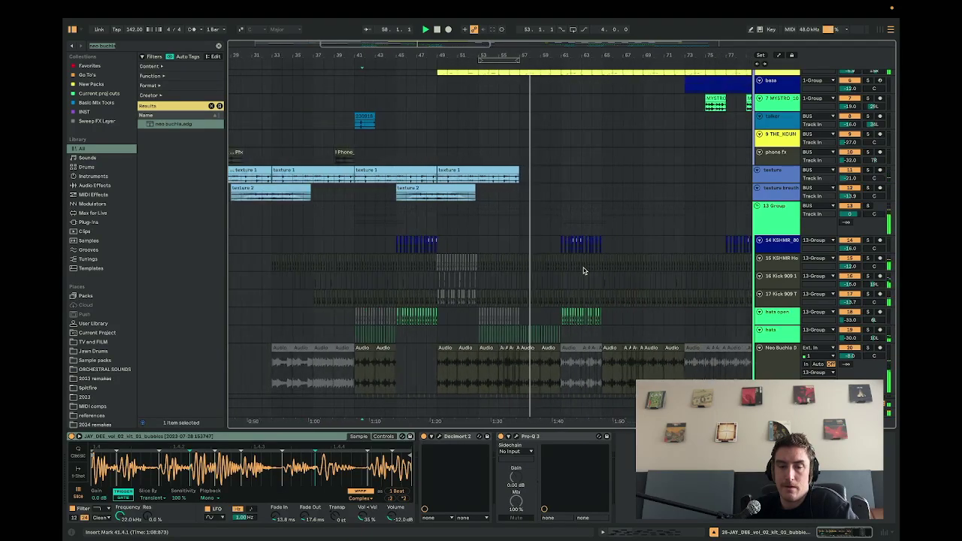
scroll(583, 270, "up", 1)
scroll(583, 271, "up", 1)
scroll(583, 270, "down", 3)
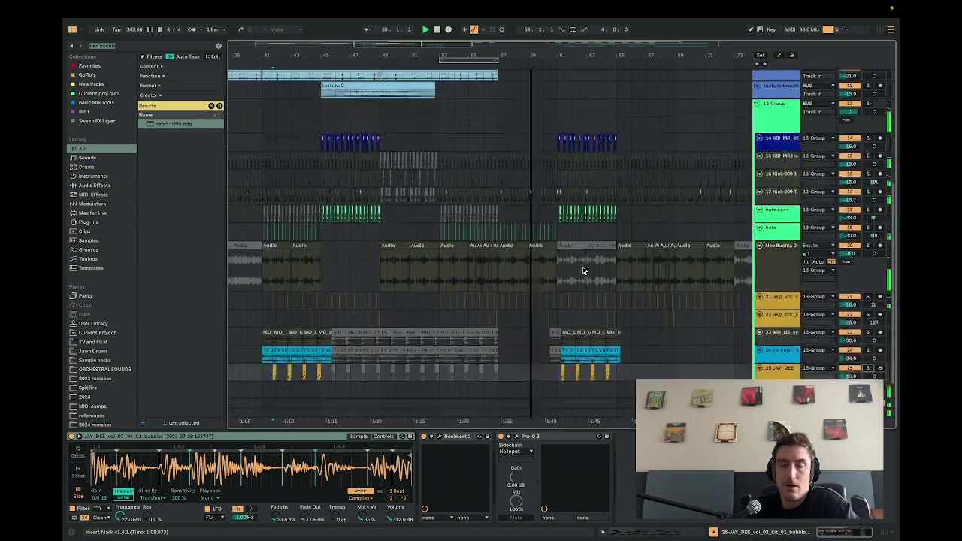
scroll(583, 270, "up", 1)
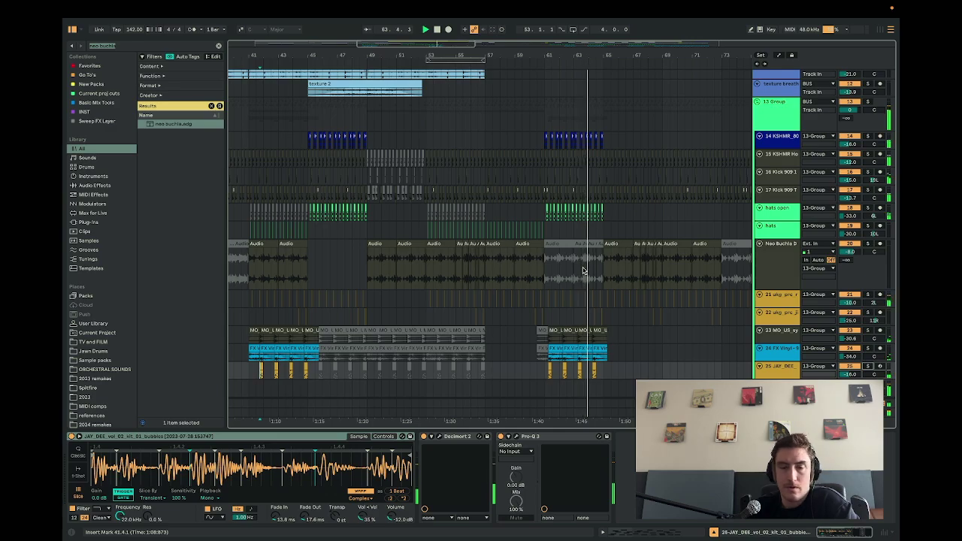
scroll(582, 271, "down", 3)
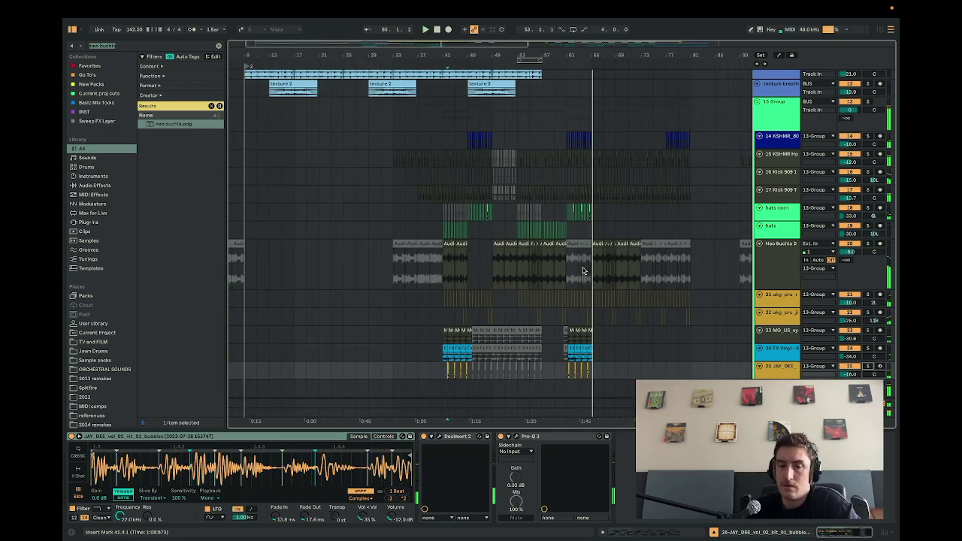
scroll(582, 270, "up", 2)
scroll(582, 270, "up", 3)
scroll(582, 271, "right", 3)
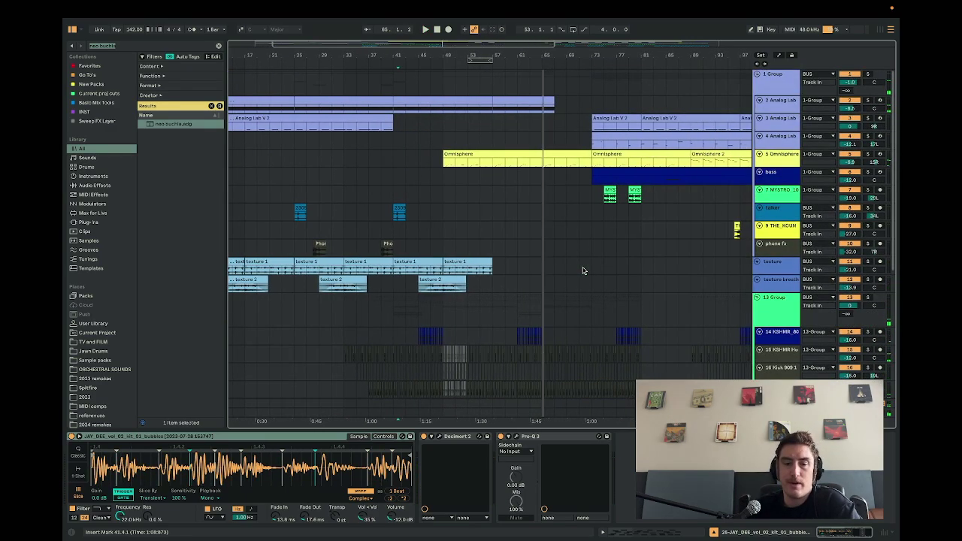
Solo the Omnisphere track and play its first clip from bar 49.
scroll(582, 271, "right", 1)
left_click(531, 161)
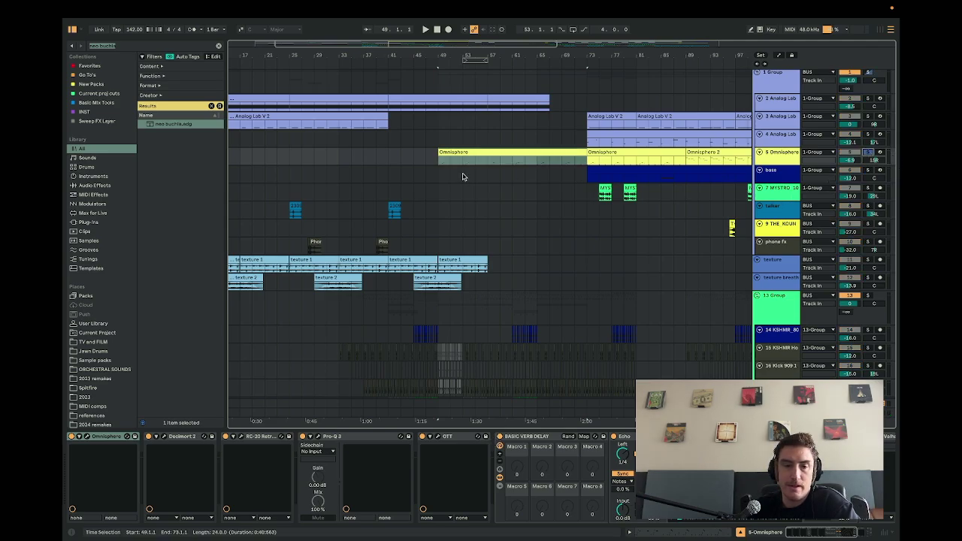
left_click(440, 164)
left_click(440, 165)
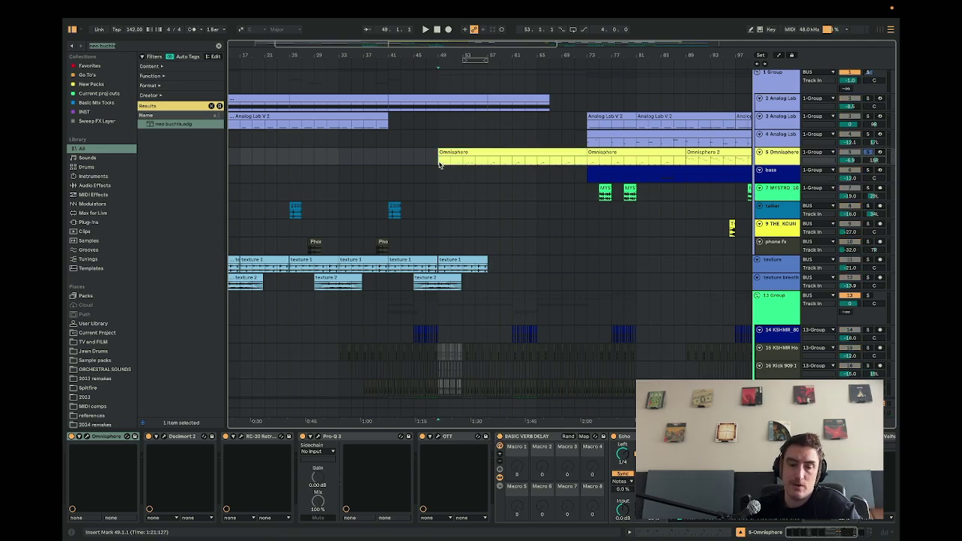
key("space")
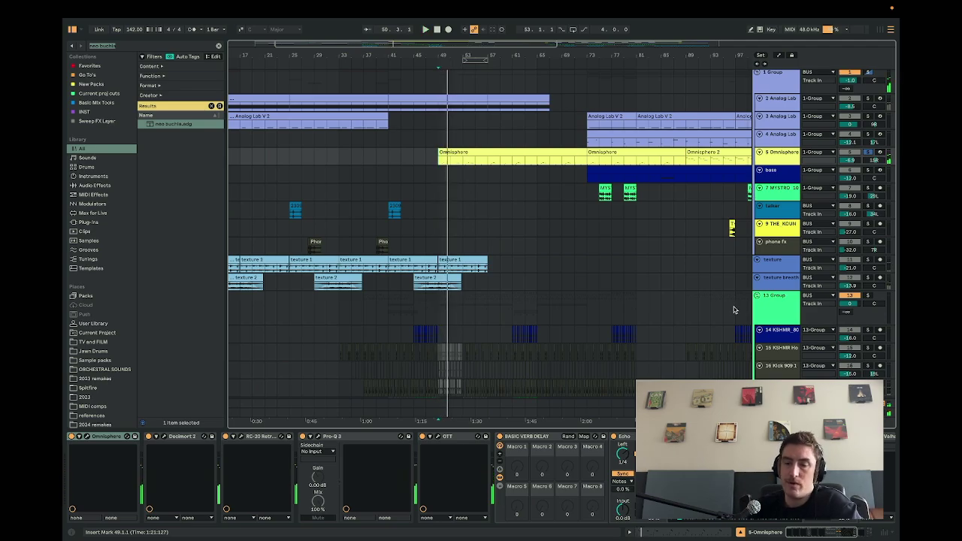
Inspect the drum group's Shadow Hills Mastering Compressor and KNOCK plugin settings, closing each window after viewing.
left_click(785, 310)
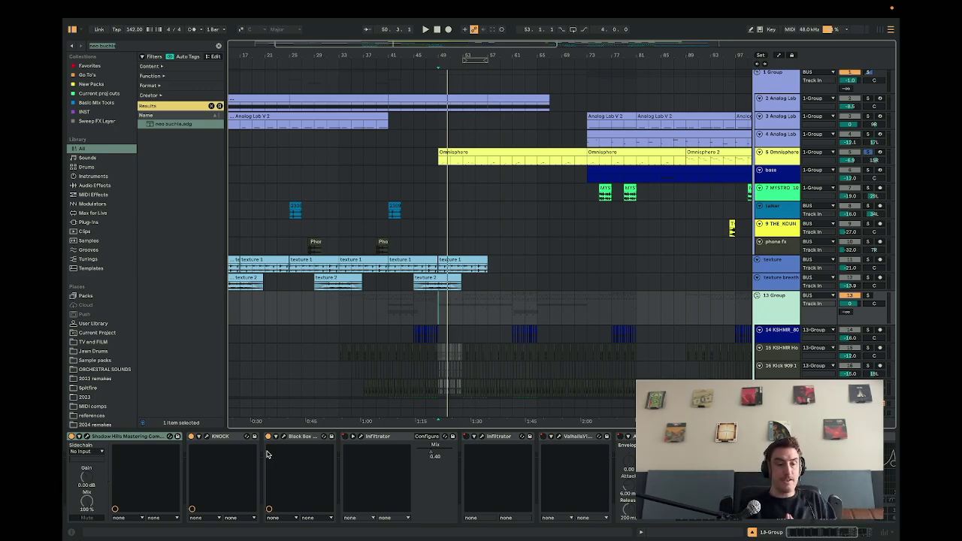
left_click(87, 437)
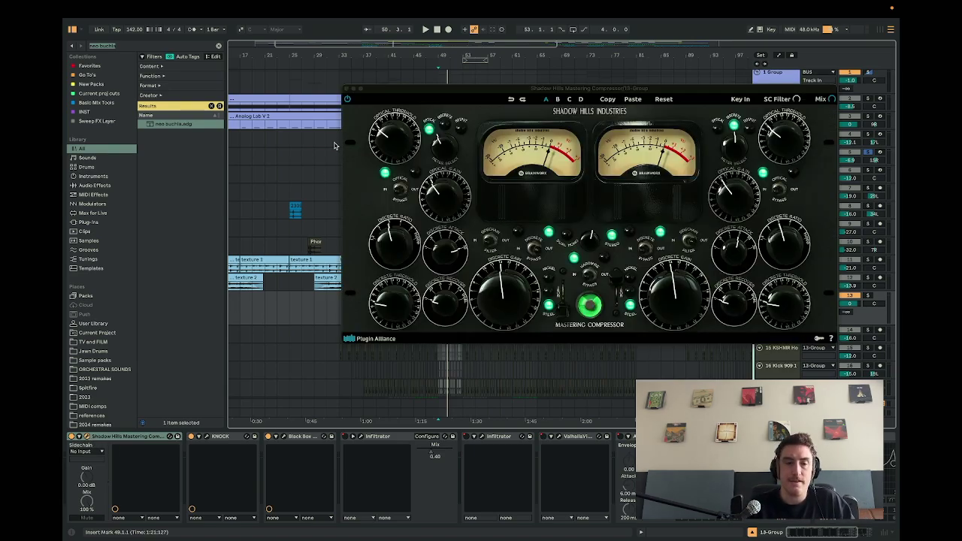
left_click(344, 88)
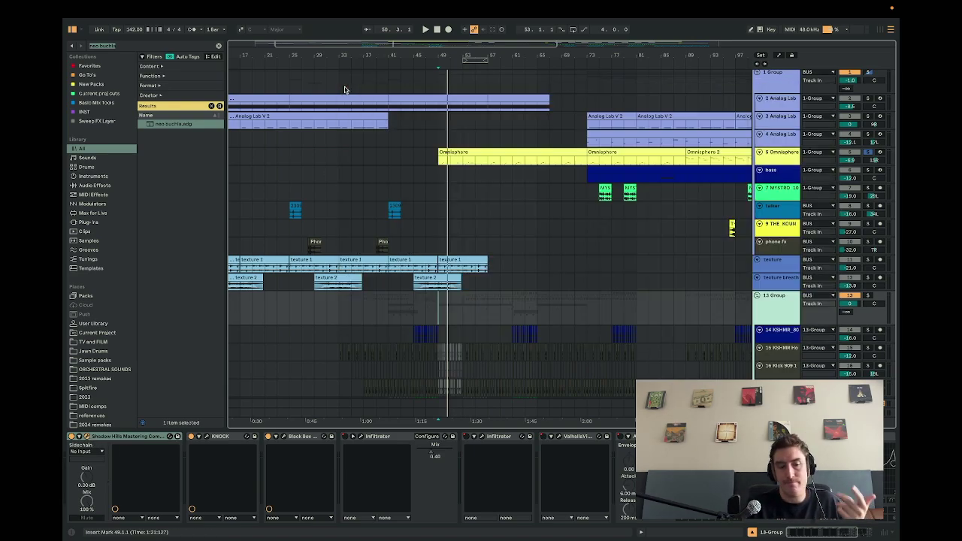
left_click(208, 436)
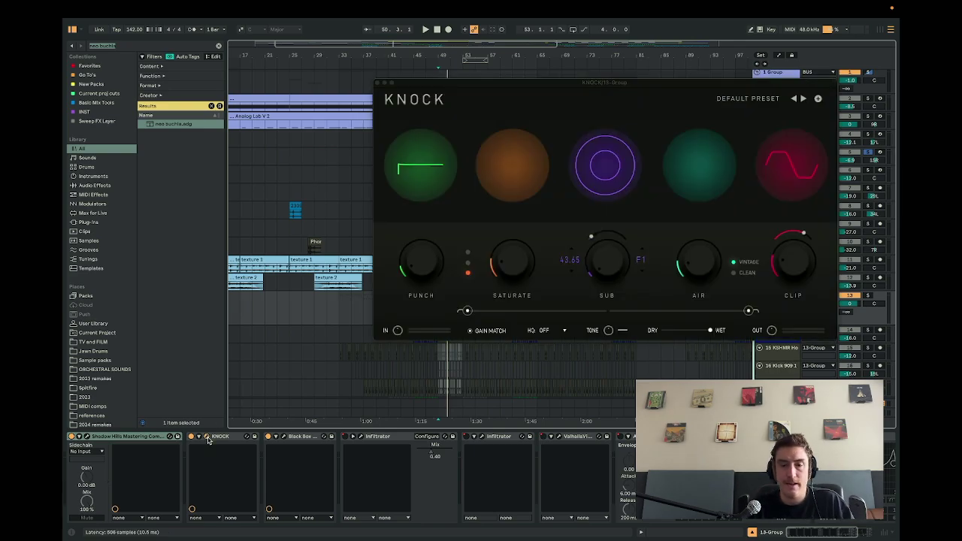
left_click(377, 84)
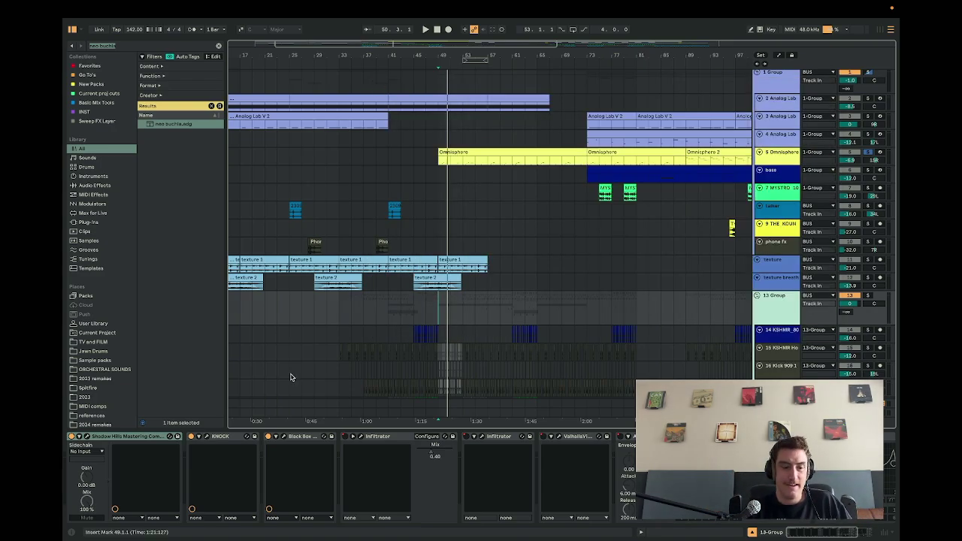
Examine the Black Box HG-2 saturation settings on the drum group and close the plugin window.
left_click(286, 438)
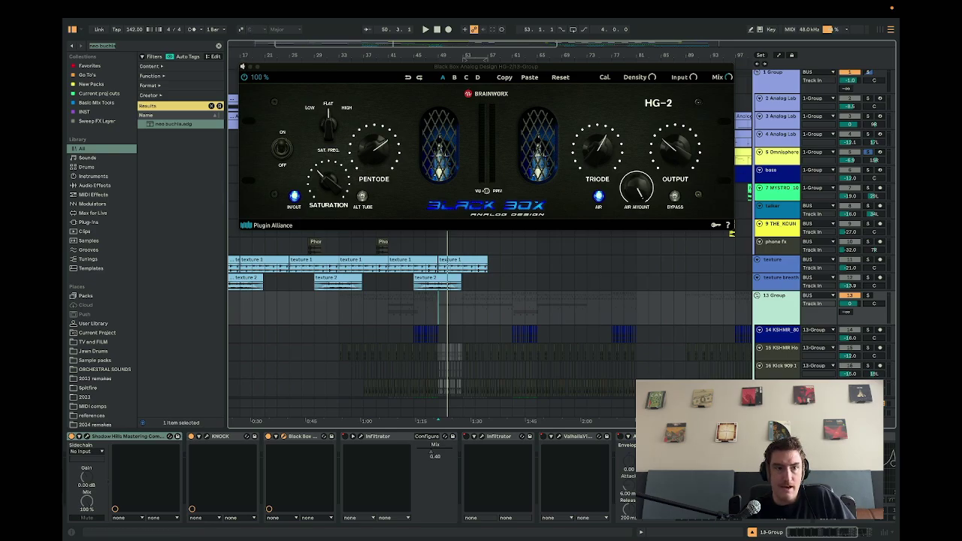
left_click(241, 66)
scroll(501, 268, "down", 5)
scroll(436, 274, "up", 6)
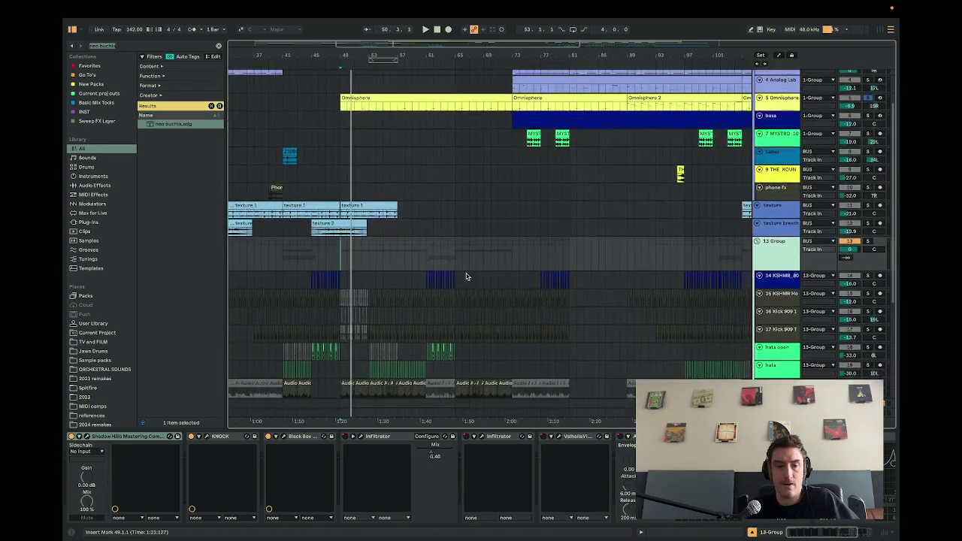
scroll(466, 275, "down", 3)
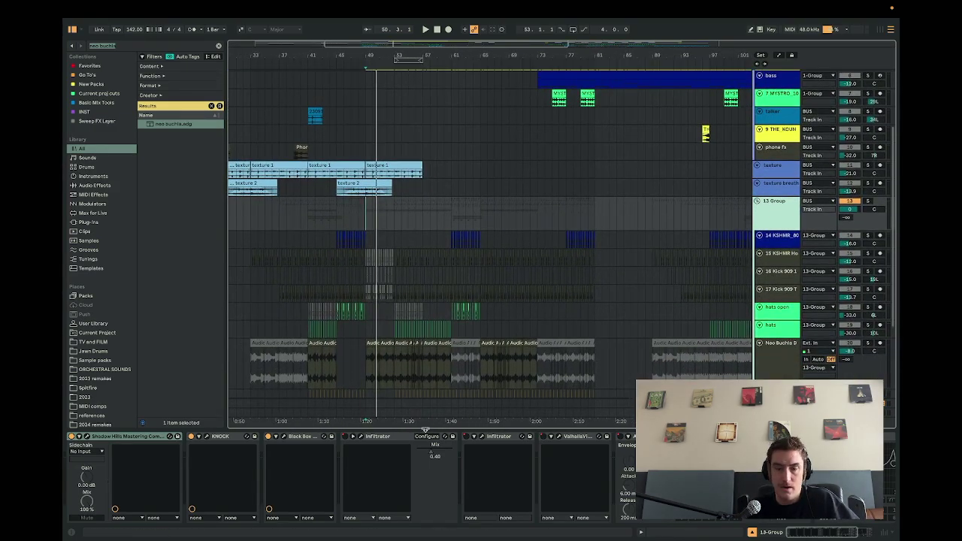
left_click(285, 437)
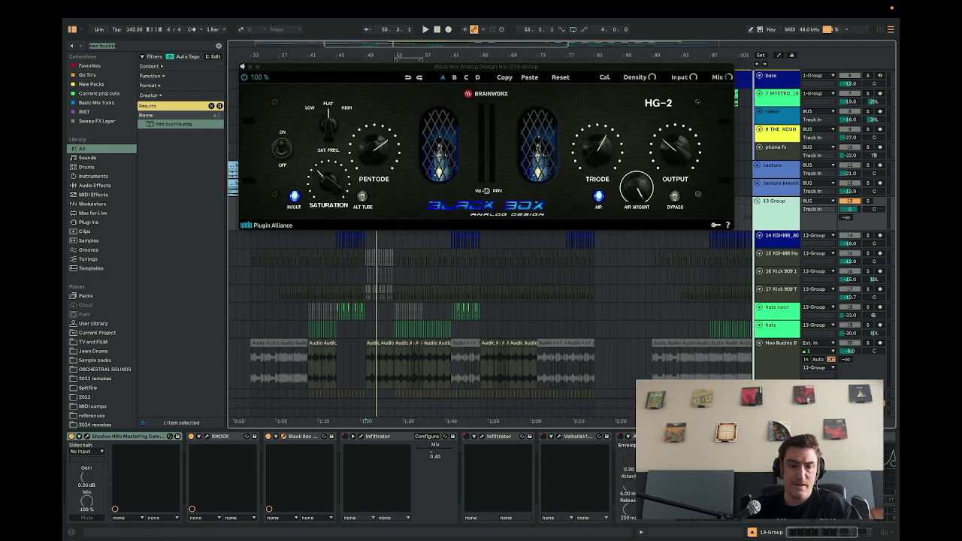
left_click(244, 67)
Open the drum group's second Infiltrator, with the Chopper preset, and dismiss its welcome message.
scroll(516, 475, "right", 5)
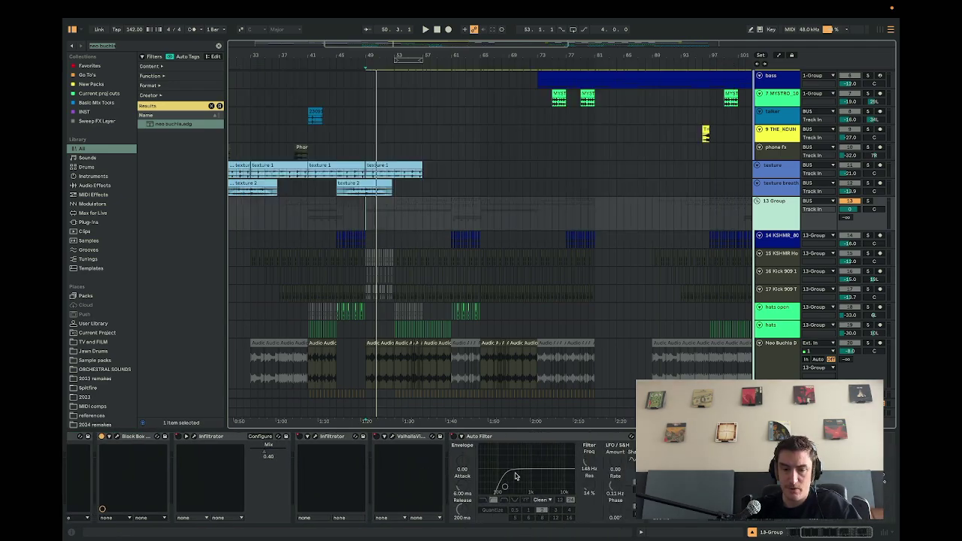
scroll(415, 316, "up", 3)
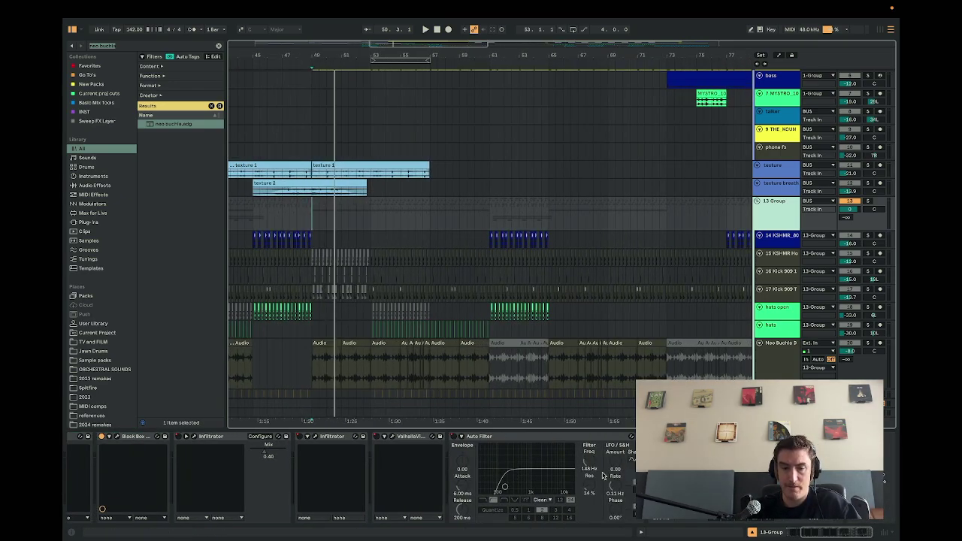
left_click(315, 435)
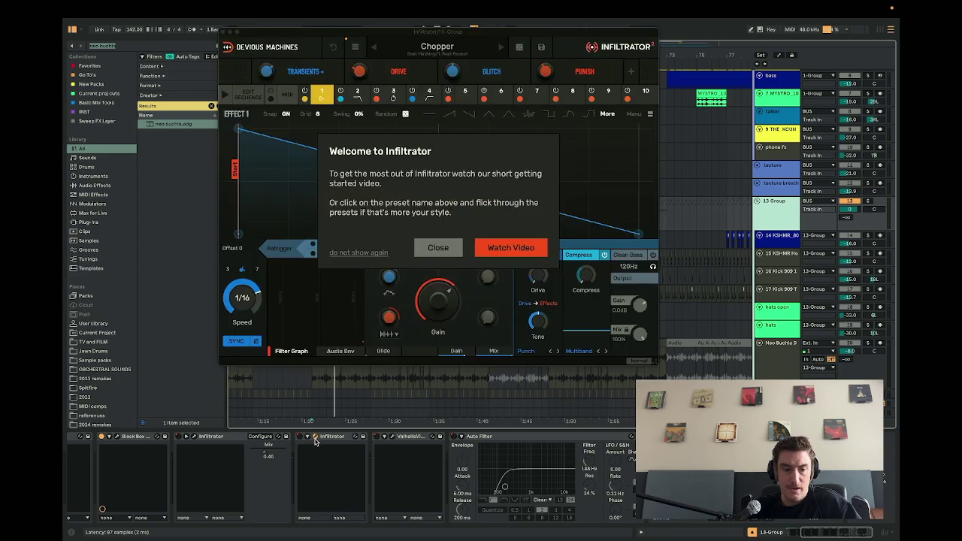
left_click(451, 248)
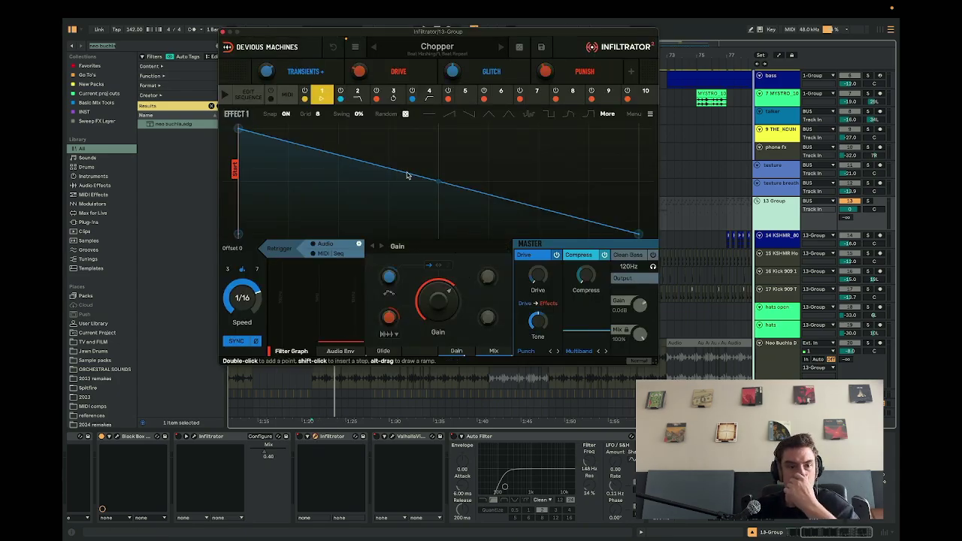
Show the arrangement's automation with Infiltrator's Device On lane on the drum group and close the plugin window.
key("a")
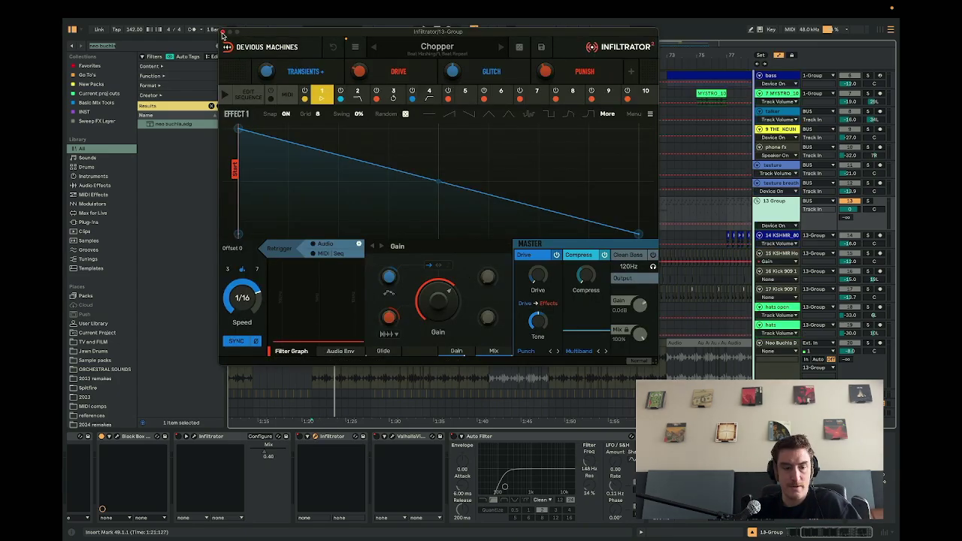
left_click(303, 436)
left_click(285, 179)
left_click(223, 31)
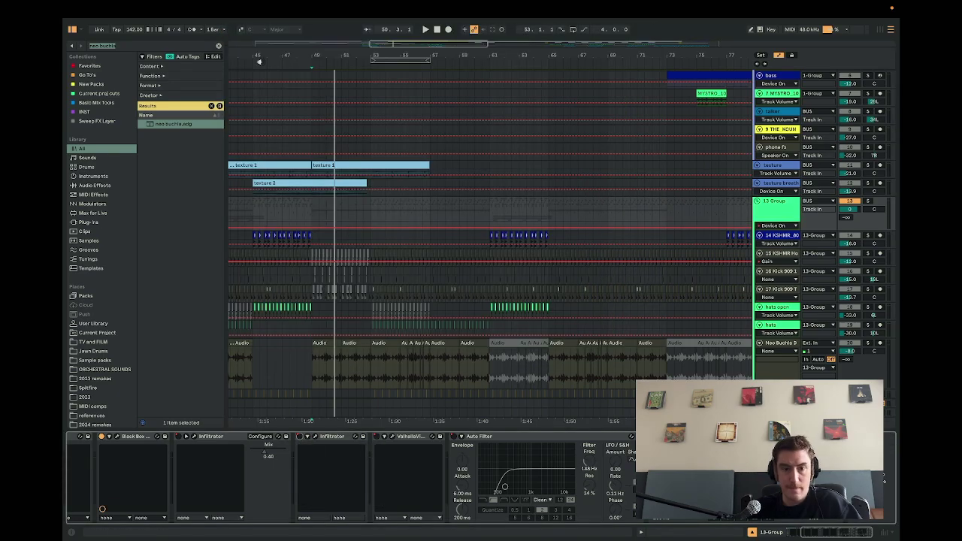
Solo the drum group and play it from bar 93 through the automated Infiltrator section at bar 96.
scroll(418, 215, "down", 5)
scroll(534, 218, "up", 8)
left_click(401, 214)
key("space")
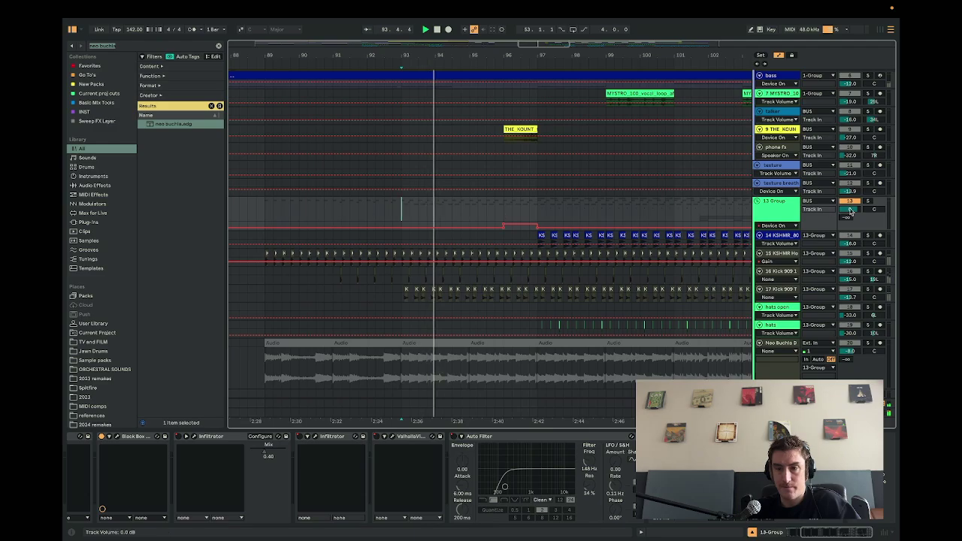
scroll(514, 213, "up", 4)
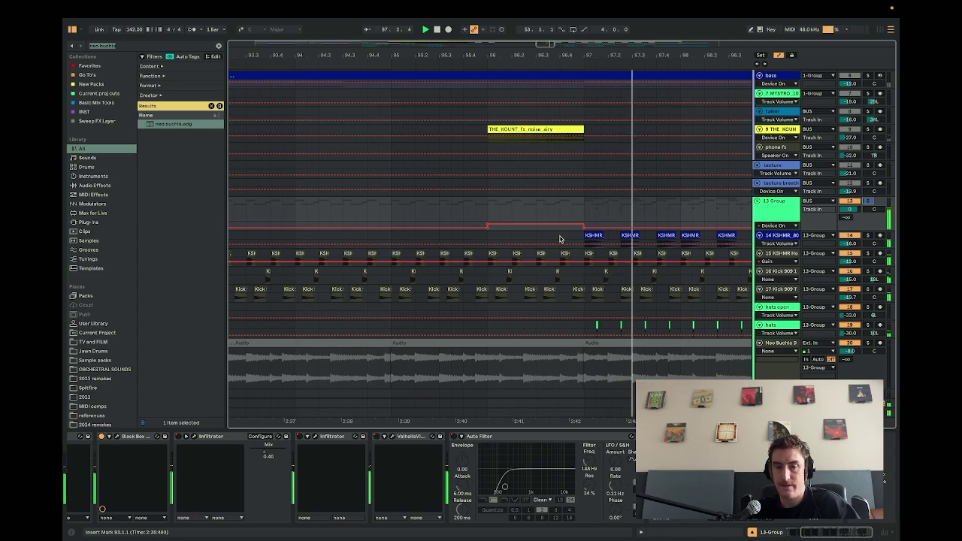
Replay the soloed drum group from bar 93 into bar 97 to hear the effect automation again.
scroll(559, 239, "down", 5)
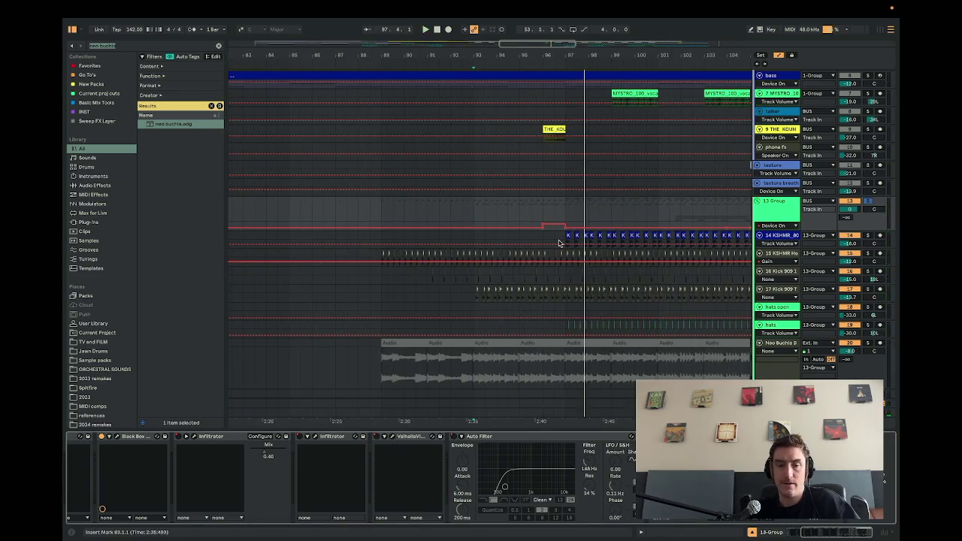
left_click(474, 214)
key("space")
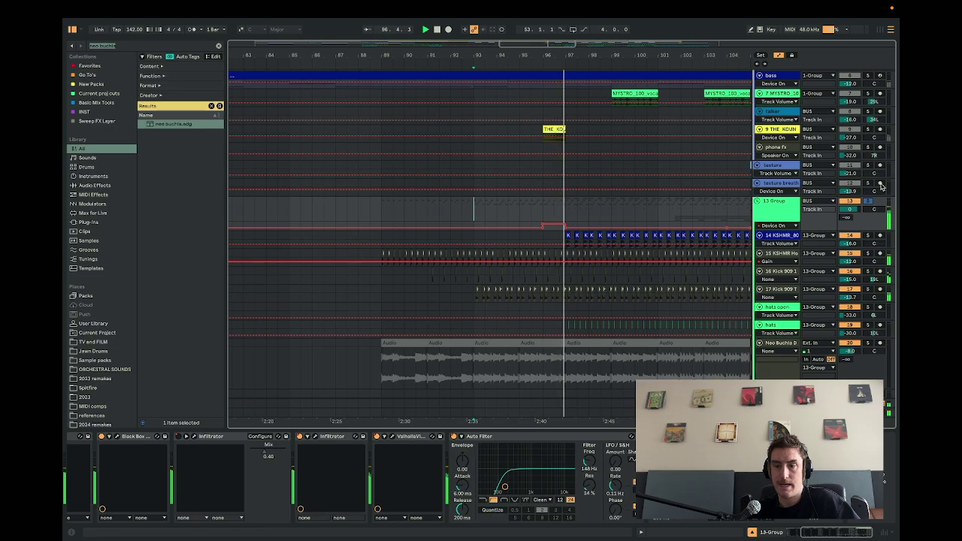
left_click(868, 201)
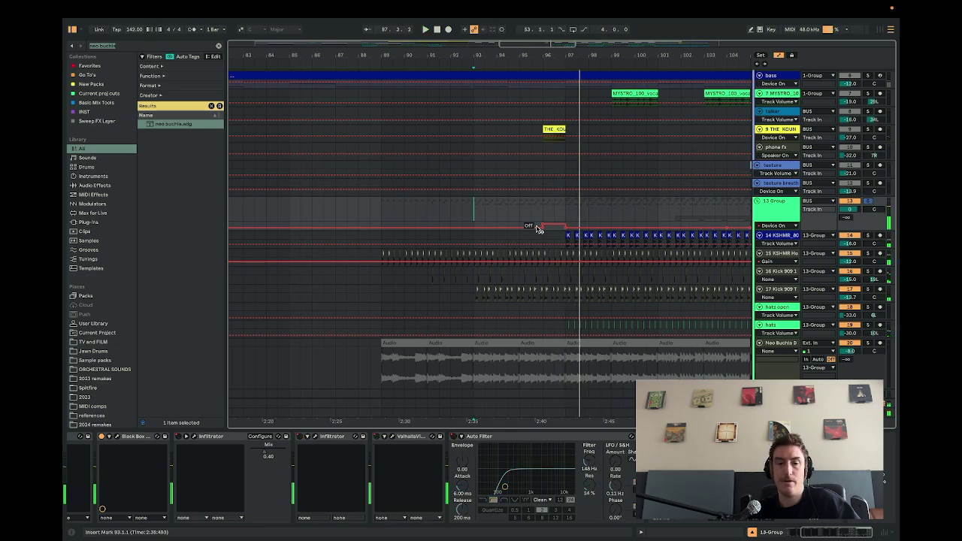
Inspect the ValhallaVintageVerb reverb settings on the drum group and close the plugin window.
key("minus")
key("minus")
scroll(537, 229, "right", 2)
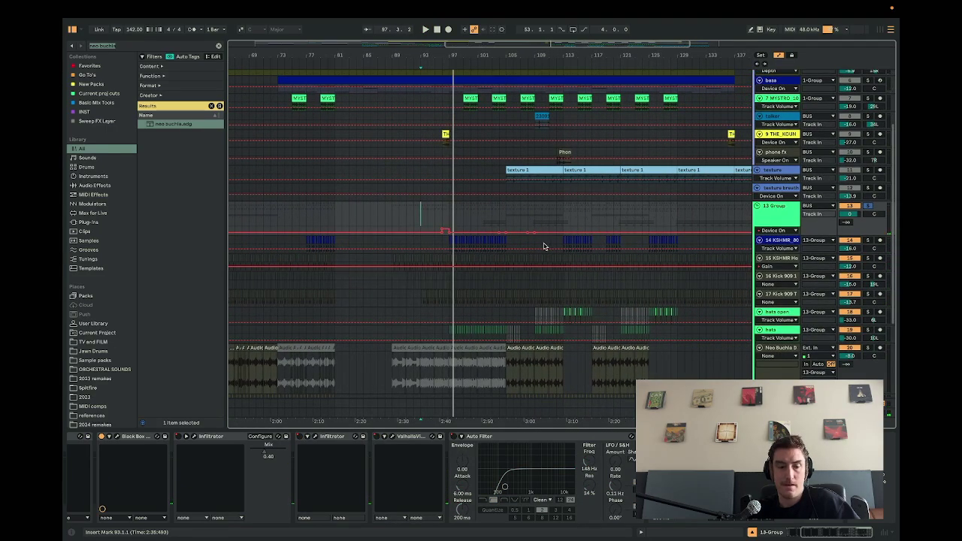
left_click(391, 437)
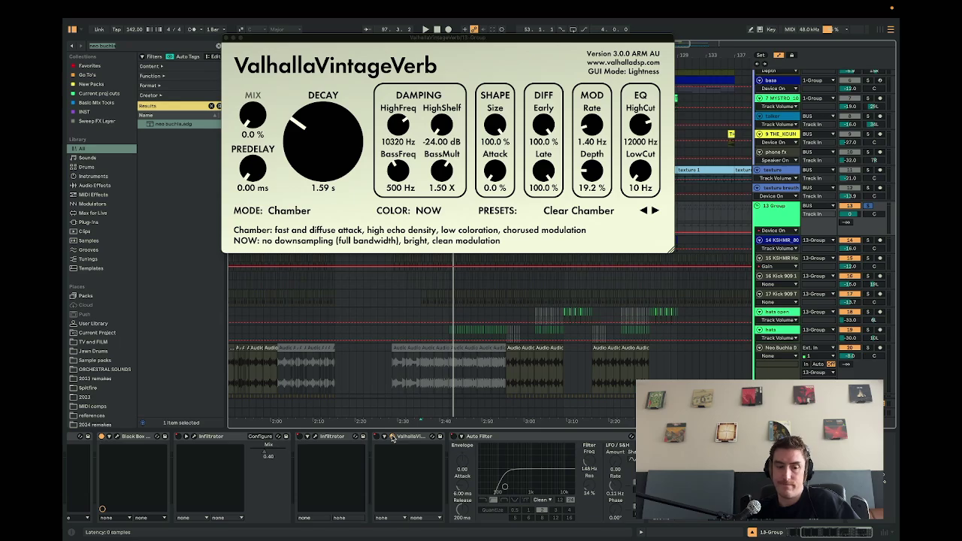
left_click(383, 443)
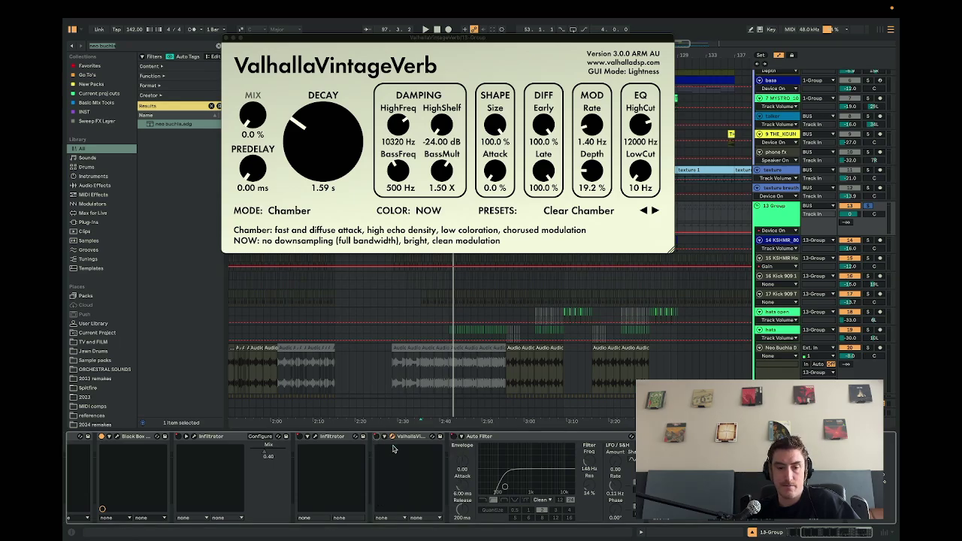
left_click(228, 38)
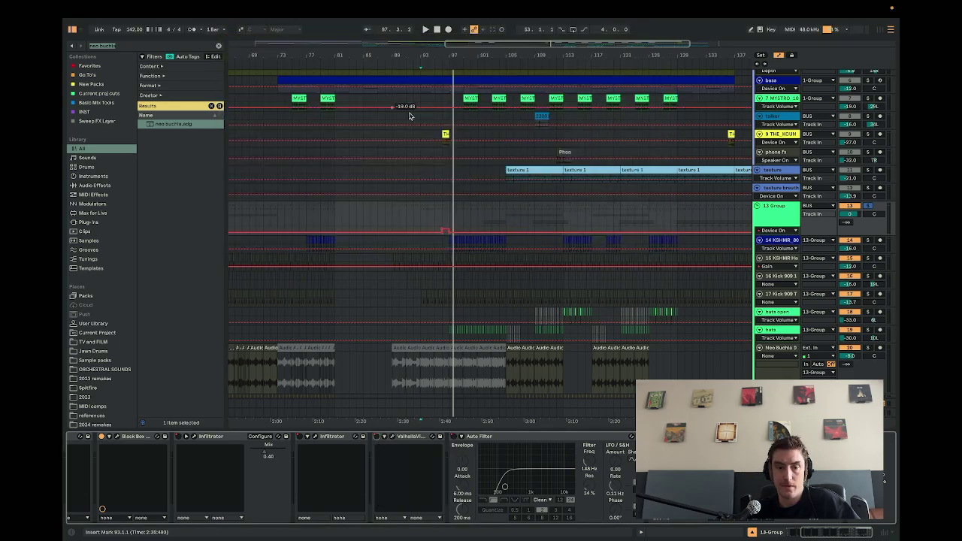
Play the drum group's automated effect from bar 96 to bar 98 and look over the surrounding arrangement.
scroll(440, 196, "up", 3)
left_click(444, 208)
key("space")
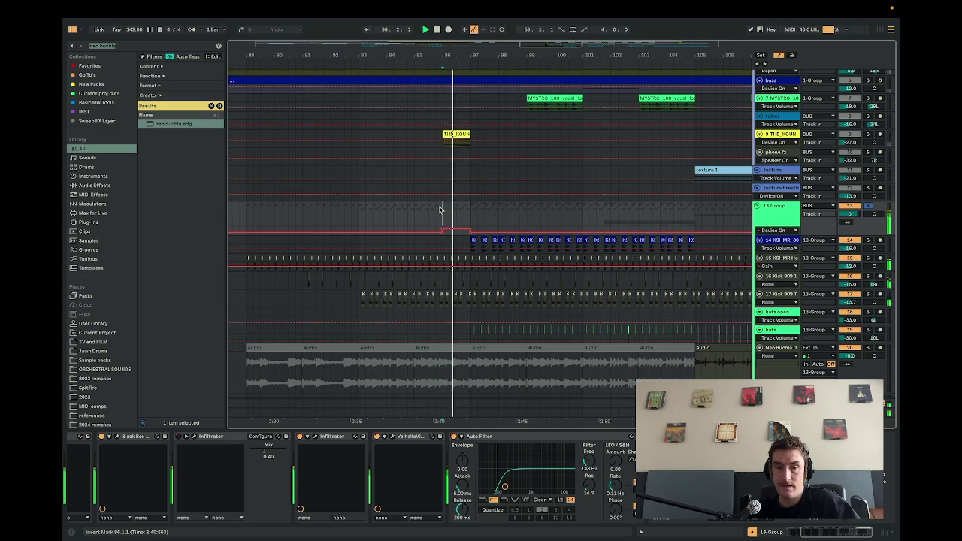
scroll(484, 211, "down", 2)
scroll(483, 212, "down", 2)
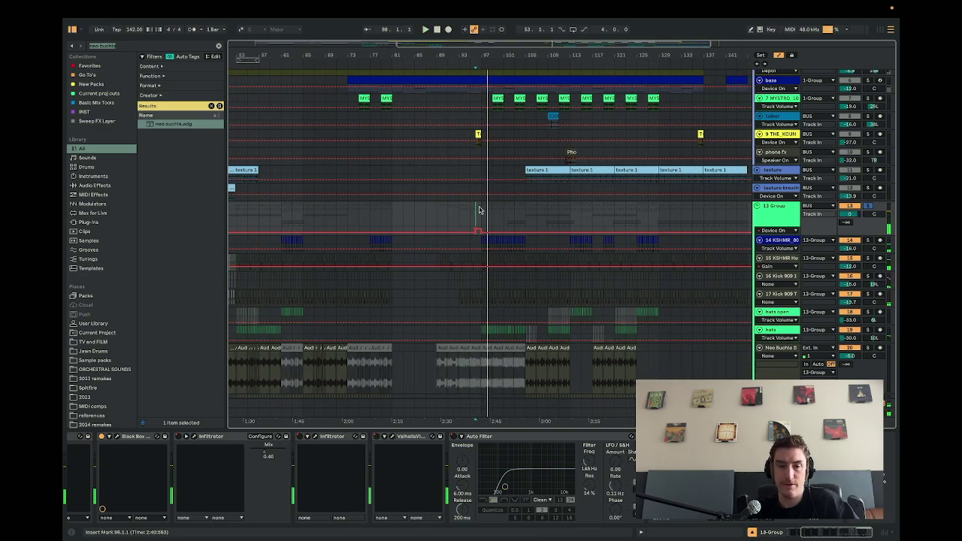
scroll(478, 210, "up", 4)
scroll(479, 210, "down", 3)
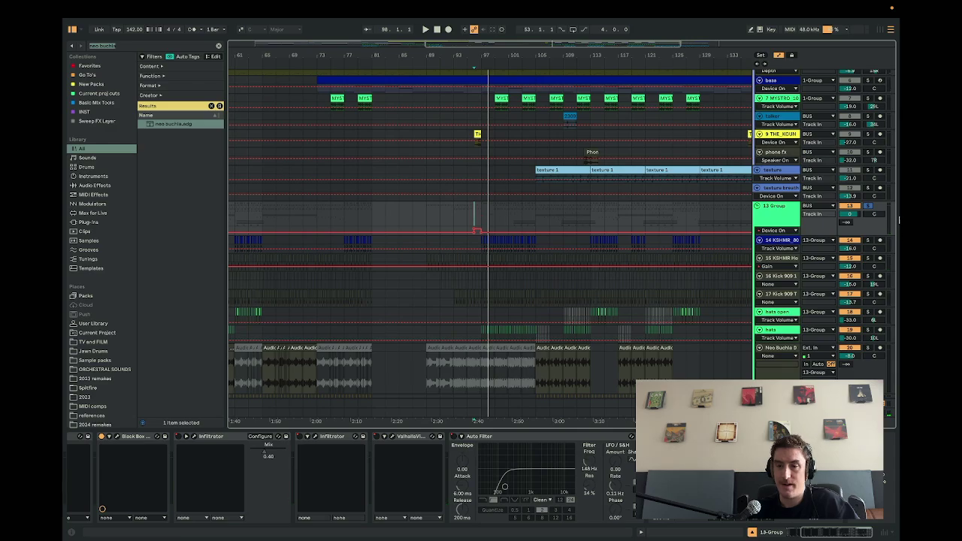
Play the full mix through the drum group's automated section at bar 96, then hide the automation lanes.
scroll(475, 231, "up", 5)
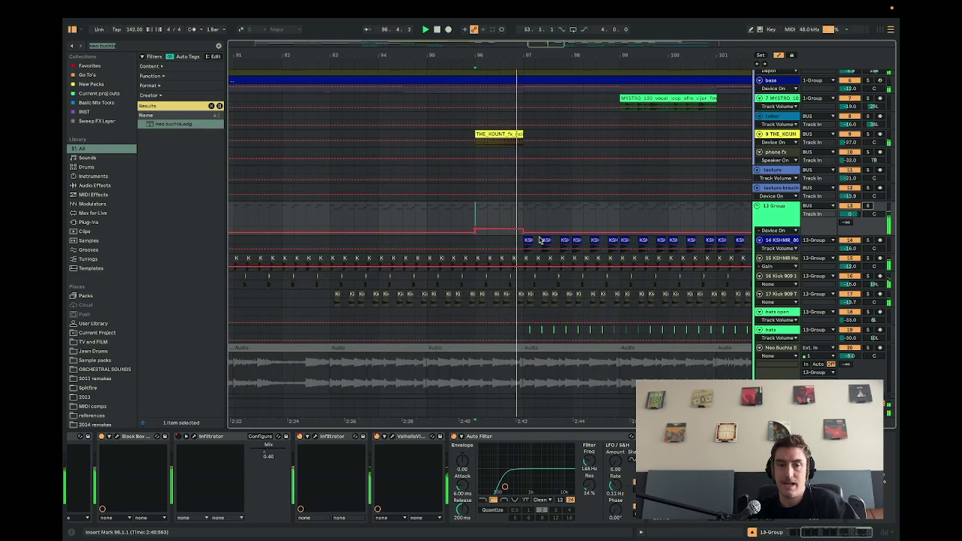
scroll(475, 231, "up", 2)
scroll(537, 240, "down", 5)
scroll(536, 241, "up", 3)
key("a")
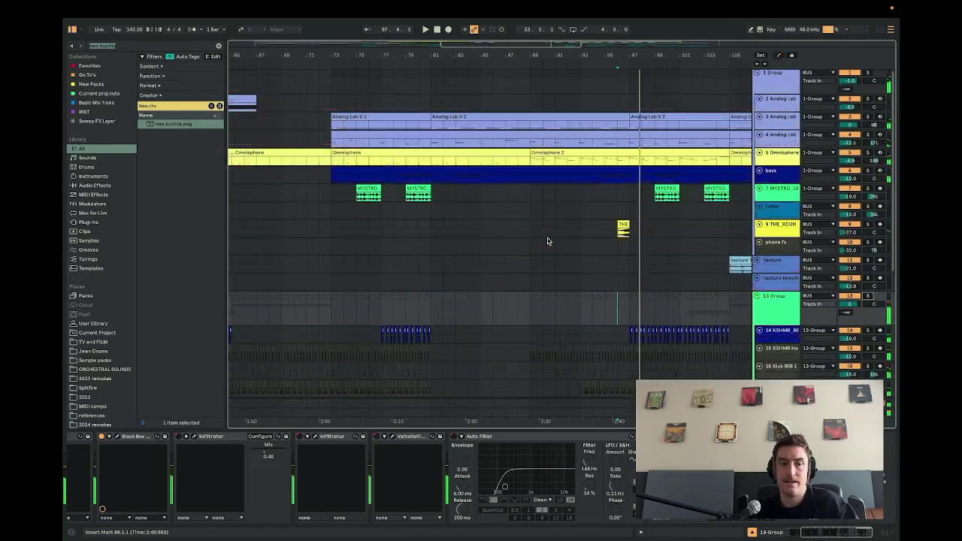
Select the Omnisphere clips between bars 49 and 89 and look over the surrounding arrangement.
scroll(547, 240, "down", 3)
left_click(392, 156)
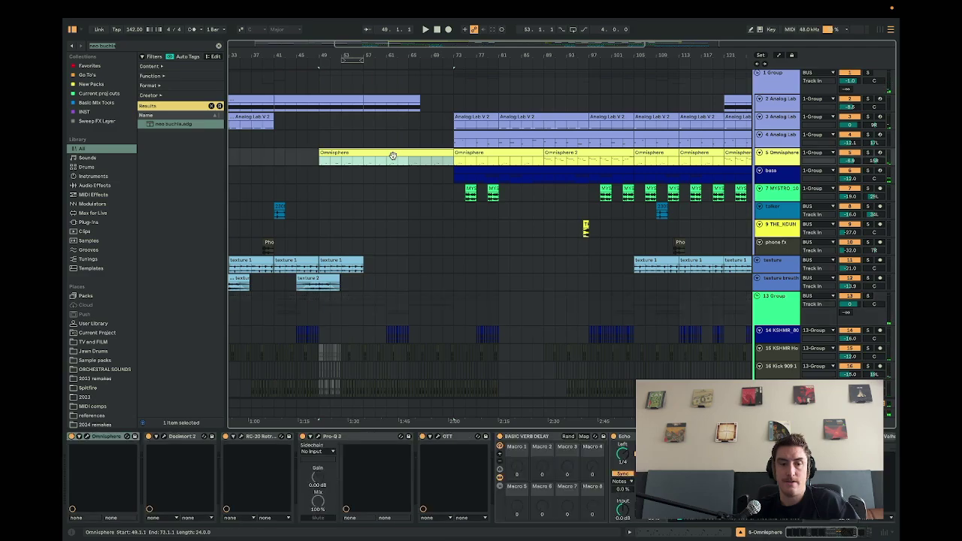
scroll(409, 158, "up", 5)
scroll(491, 170, "down", 6)
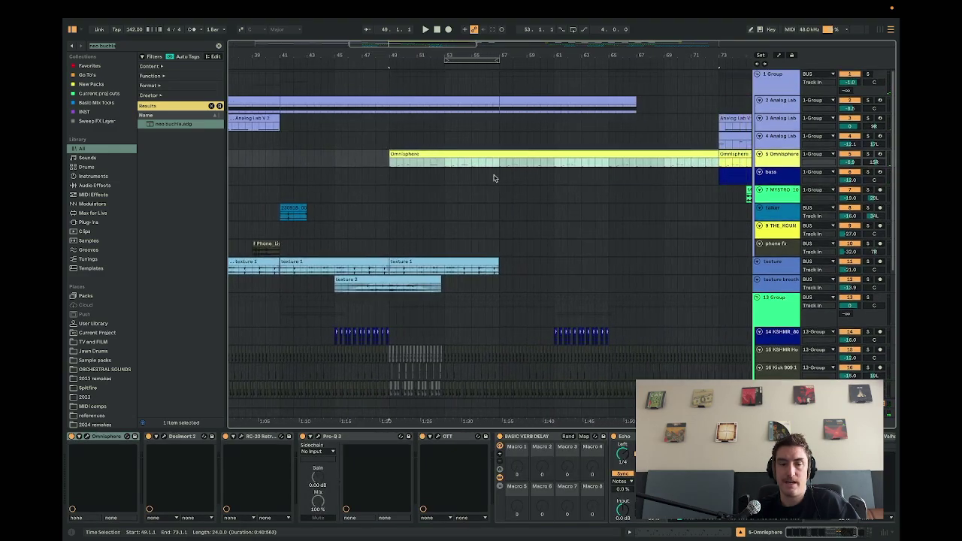
left_click(553, 152)
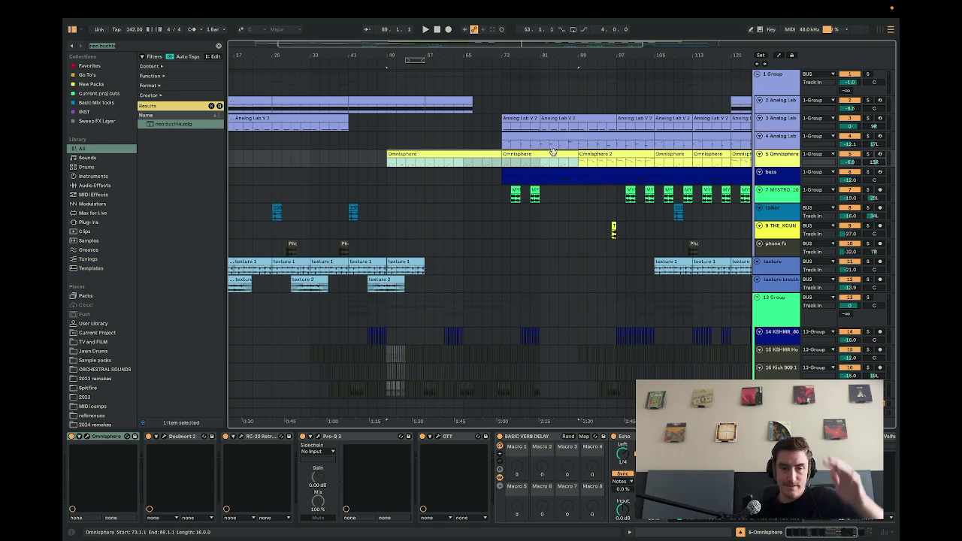
Play the arrangement from bar 37, ahead of the first Omnisphere clip.
scroll(324, 160, "down", 3)
left_click(324, 160)
key("space")
scroll(324, 160, "up", 2)
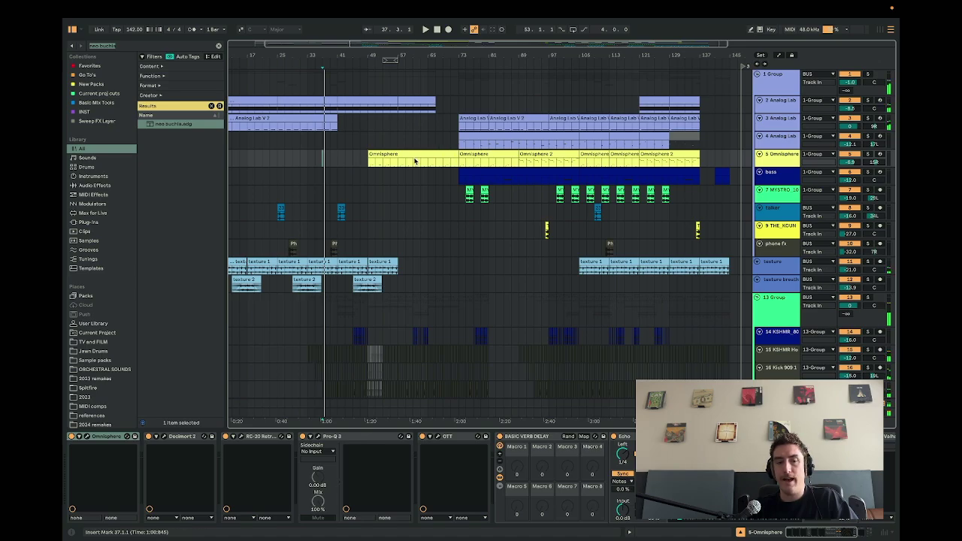
Solo the 5 Omnisphere track, play it from bar 49, and inspect its Omnisphere patch before closing the instrument window.
left_click(410, 155)
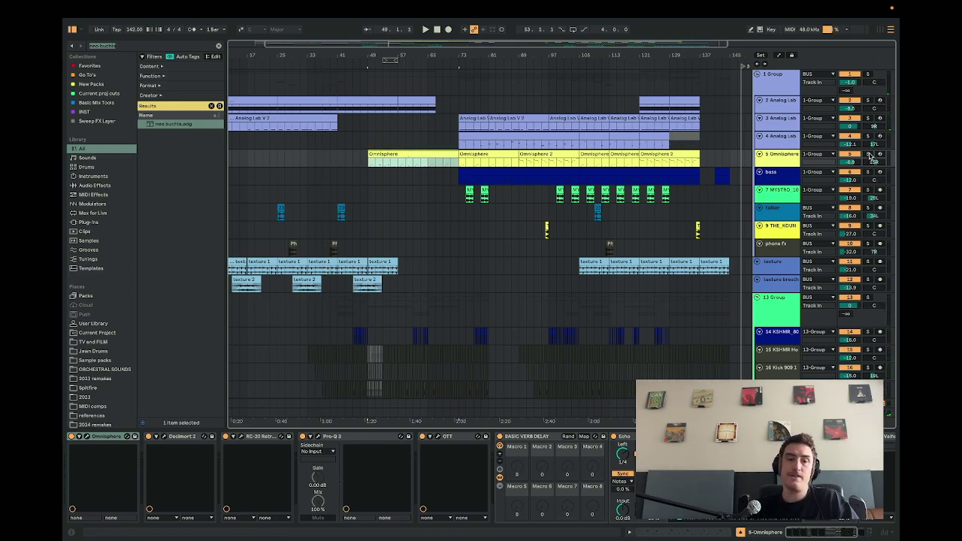
left_click(869, 155)
key("space")
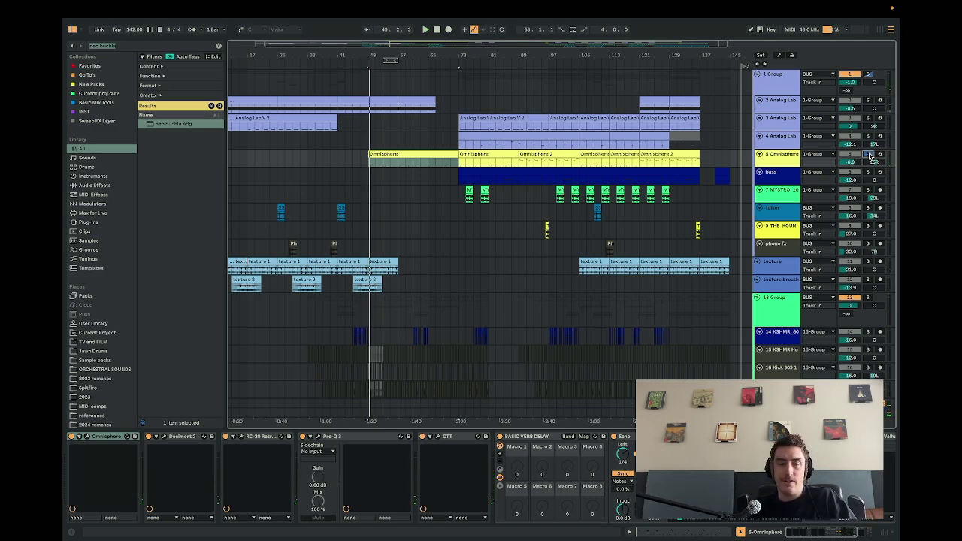
key("space")
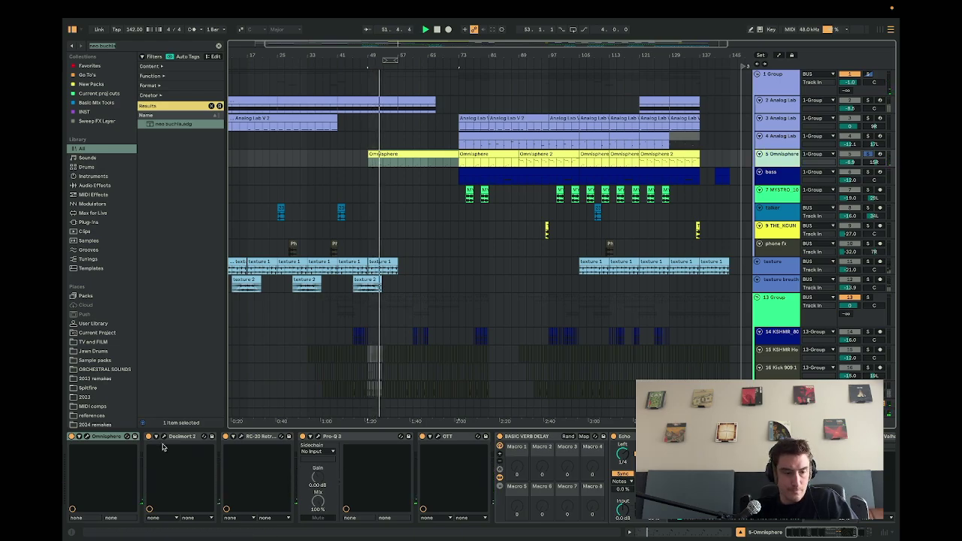
left_click(88, 438)
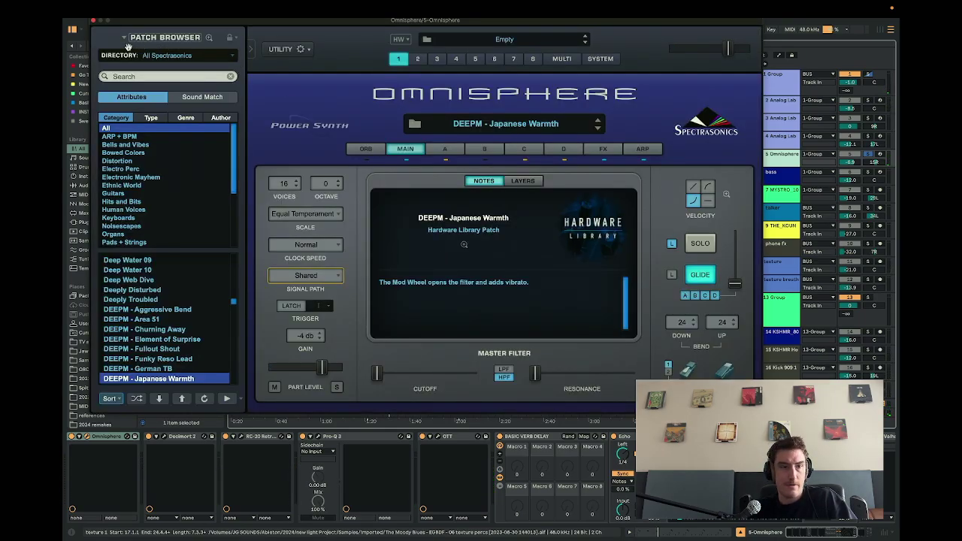
left_click(94, 22)
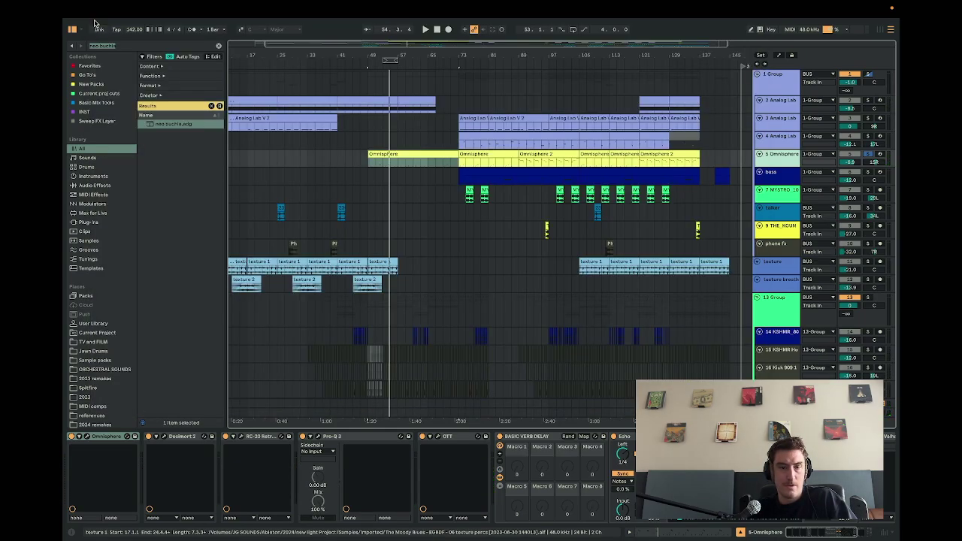
Inspect the Decimort 2, RC-20 Retro Color, Pro-Q 3 and OTT settings on the Omnisphere track and close the plugin windows.
left_click(392, 159)
left_click(164, 435)
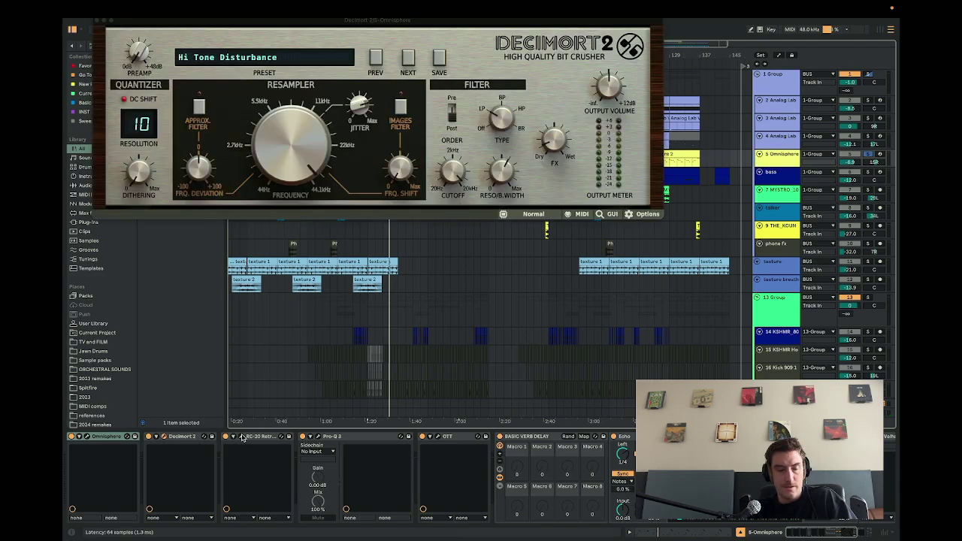
left_click(242, 438)
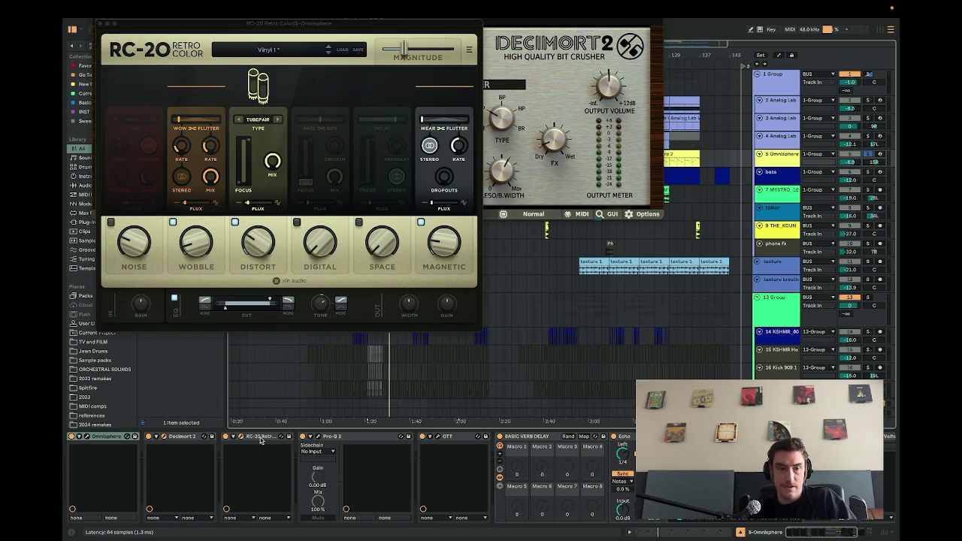
left_click(321, 437)
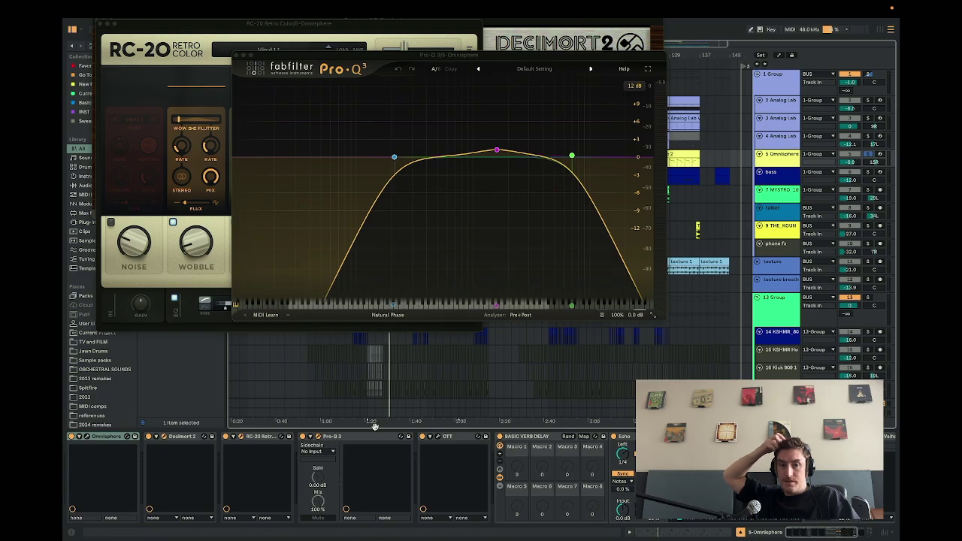
left_click(437, 437)
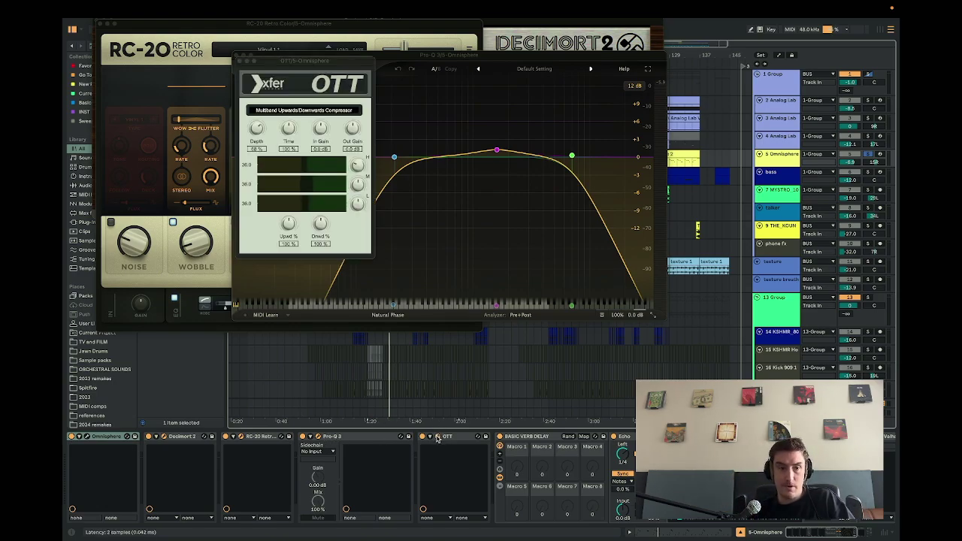
left_click(238, 60)
left_click(237, 57)
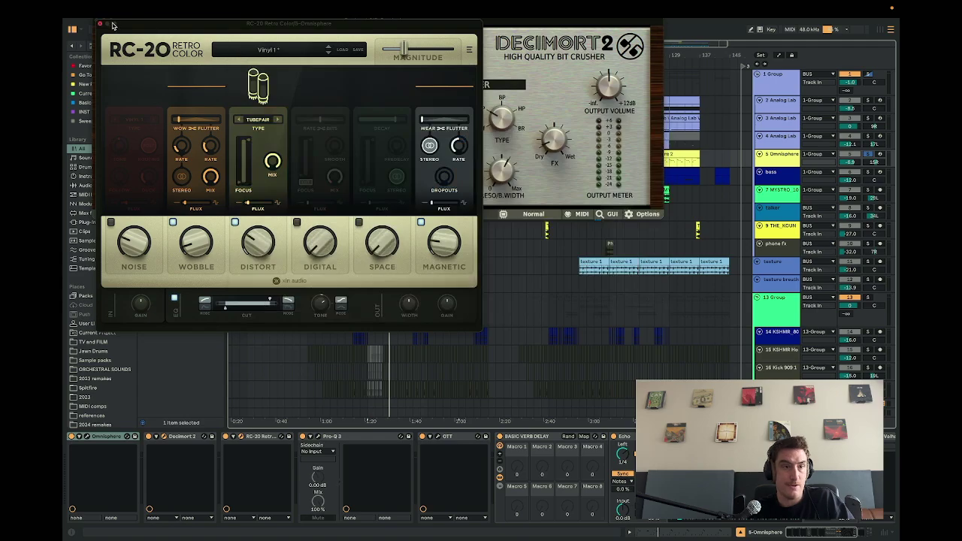
left_click(102, 27)
left_click(97, 22)
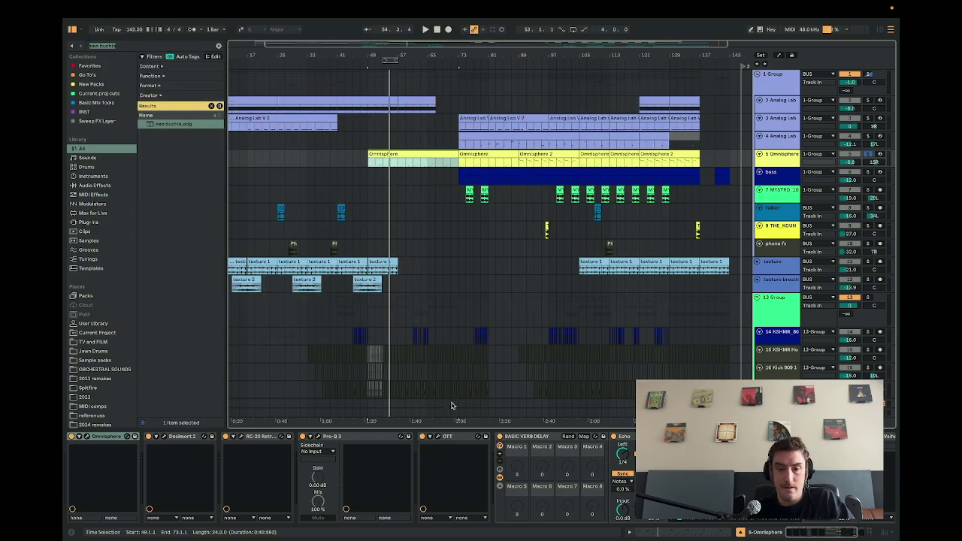
Play the soloed Omnisphere track from bar 49, comparing its sound with the effects after the instrument bypassed and re-enabled.
scroll(457, 488, "right", 5)
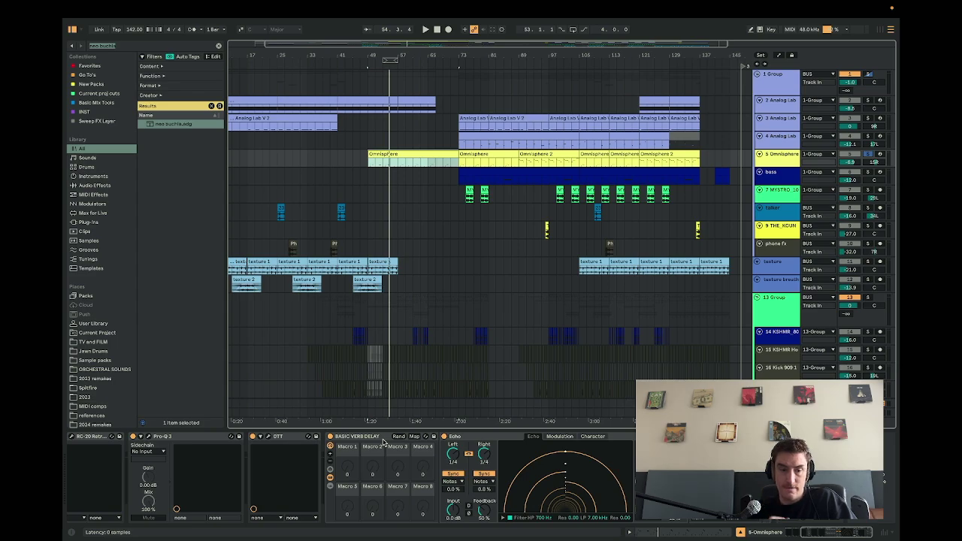
key("space")
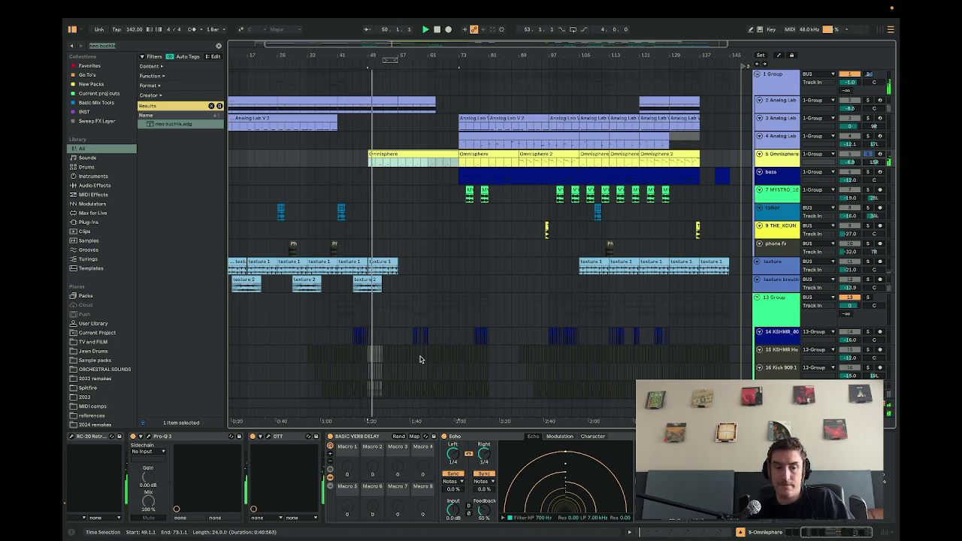
scroll(212, 451, "left", 5)
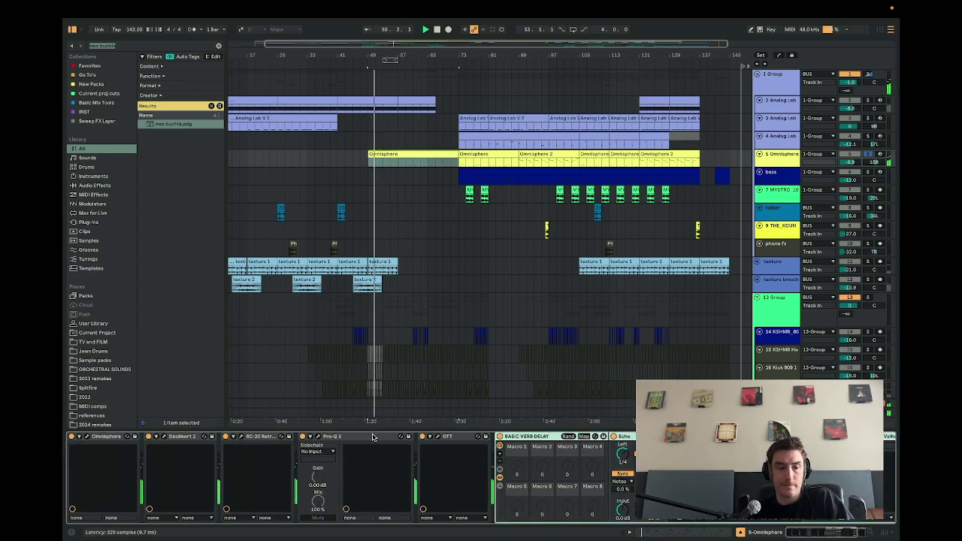
left_click(149, 436)
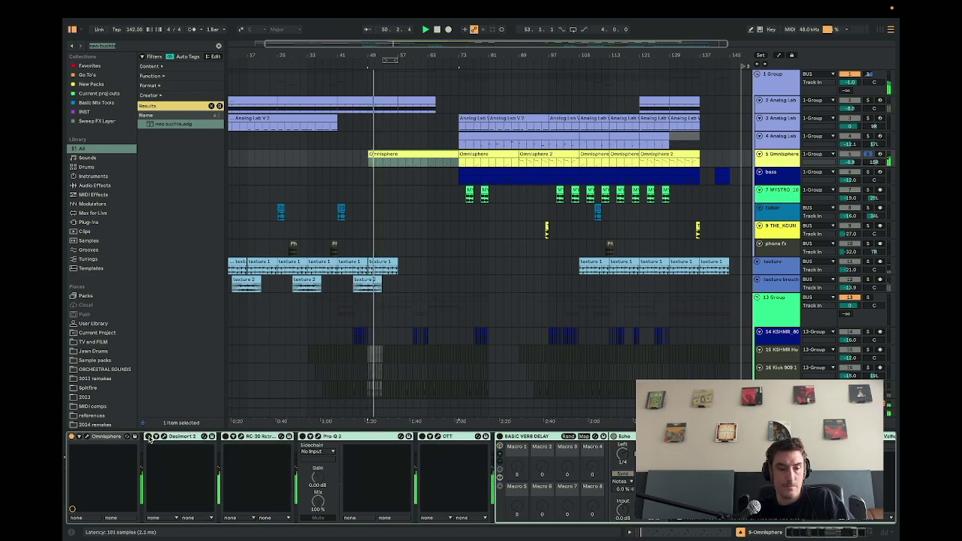
key("space")
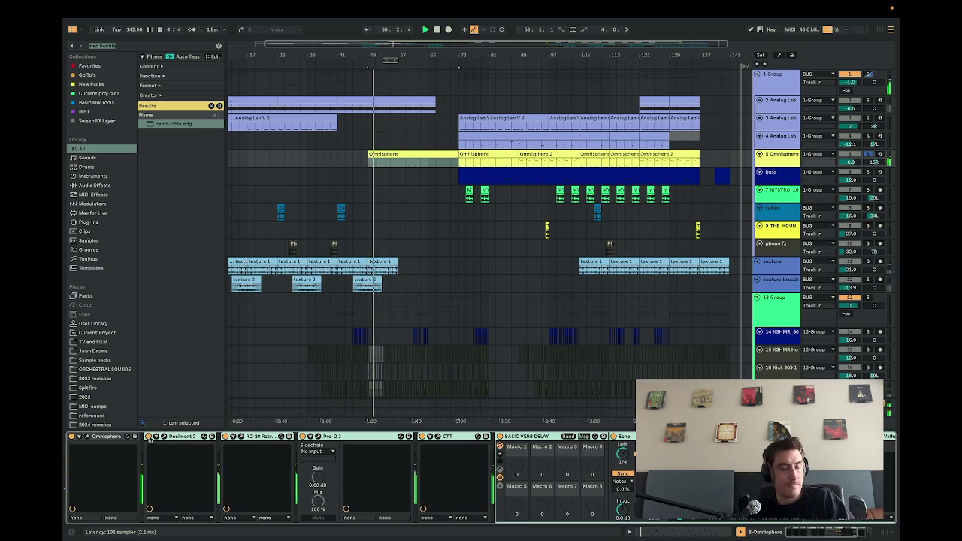
Play the arrangement from bar 73 with the Omnisphere track unsoloed and loop bars 73 to 81.
scroll(476, 333, "right", 5)
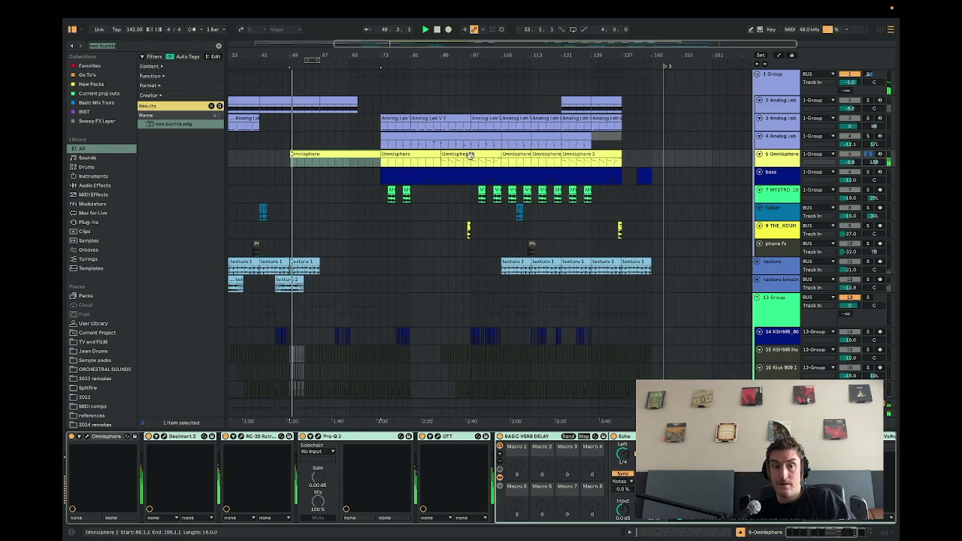
left_click(381, 163)
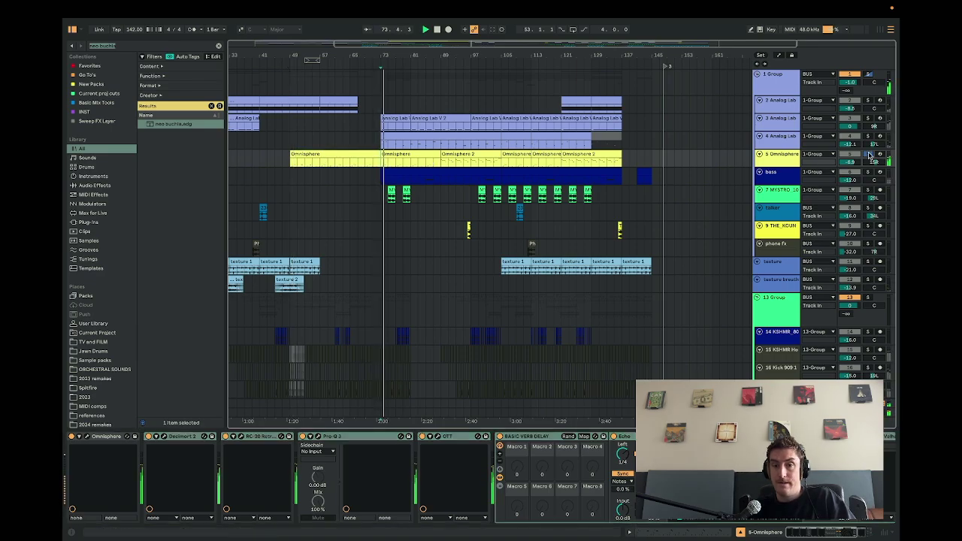
scroll(441, 180, "up", 5)
scroll(441, 180, "up", 5)
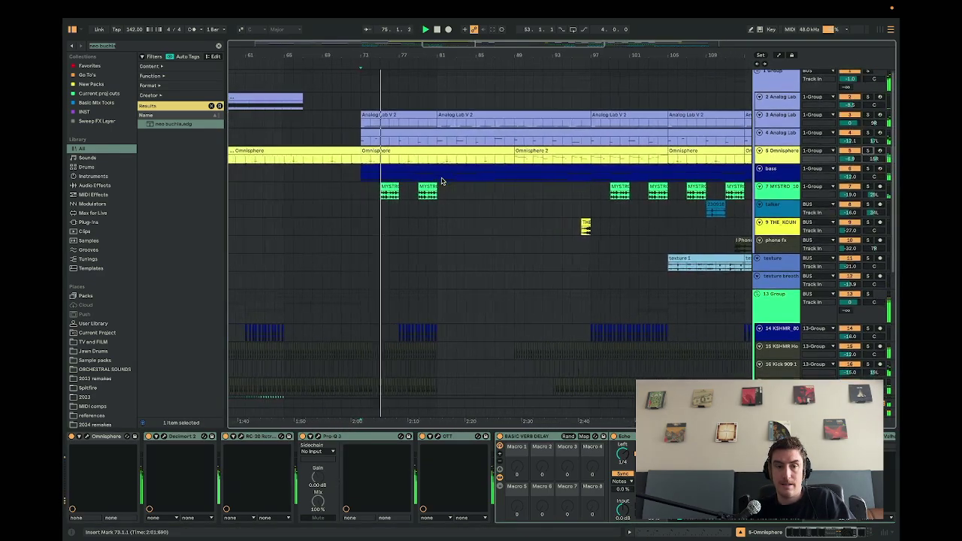
scroll(413, 198, "up", 3)
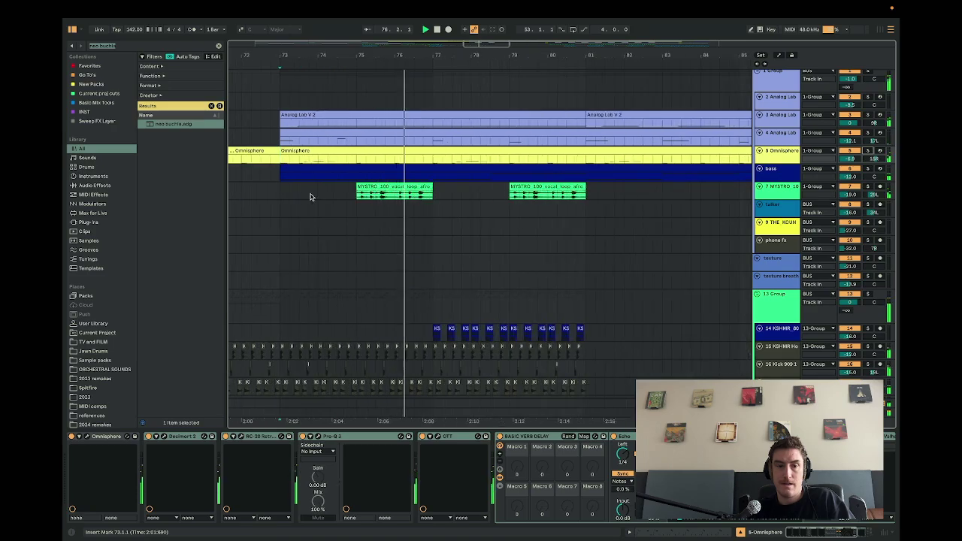
left_click_drag(288, 190, 582, 195)
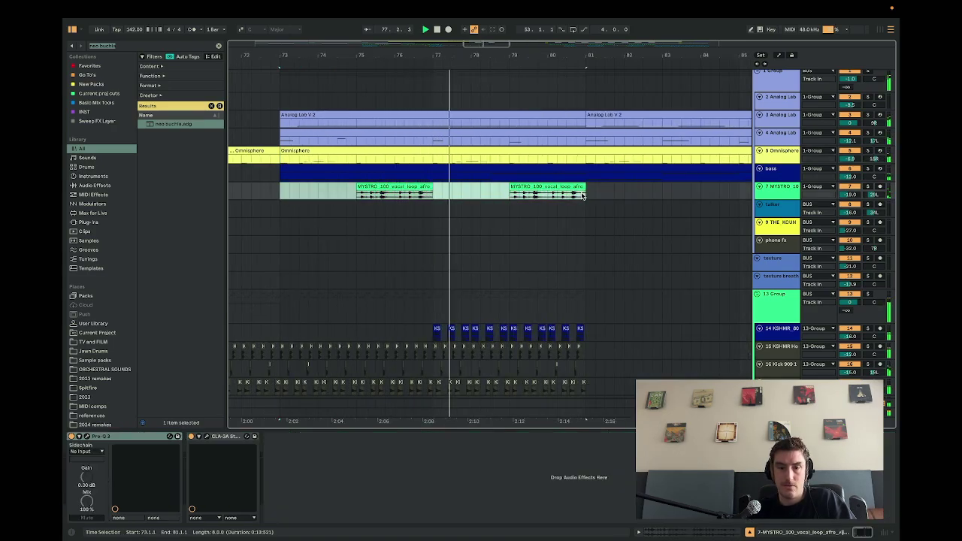
key("super+l")
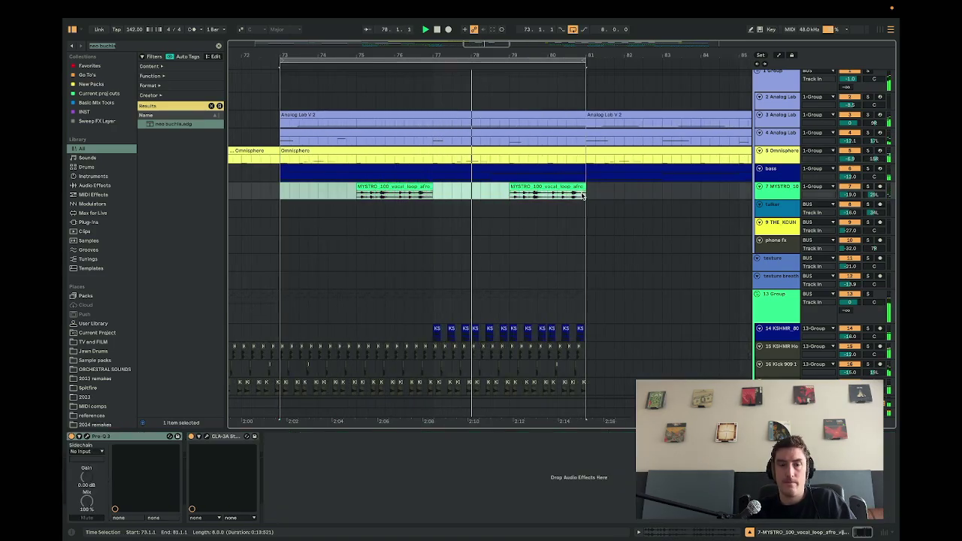
Solo the 3 Analog Lab and 4 Analog Lab tracks and play them together from bar 73.
left_click(862, 117)
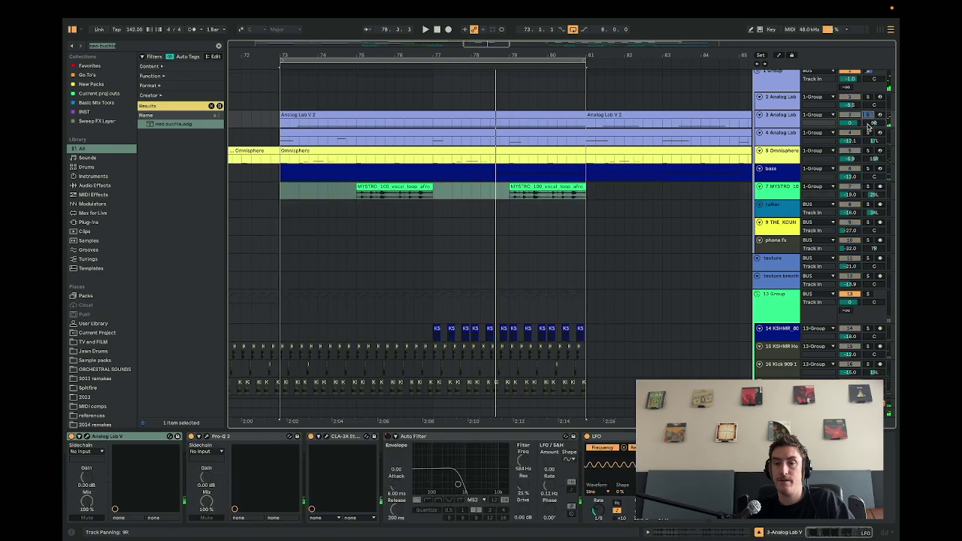
left_click(866, 134)
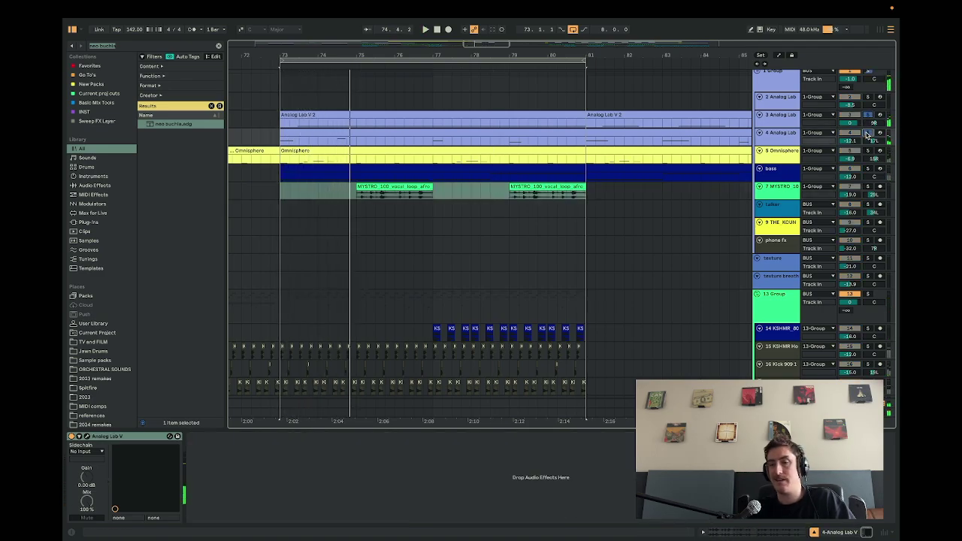
scroll(506, 149, "down", 3)
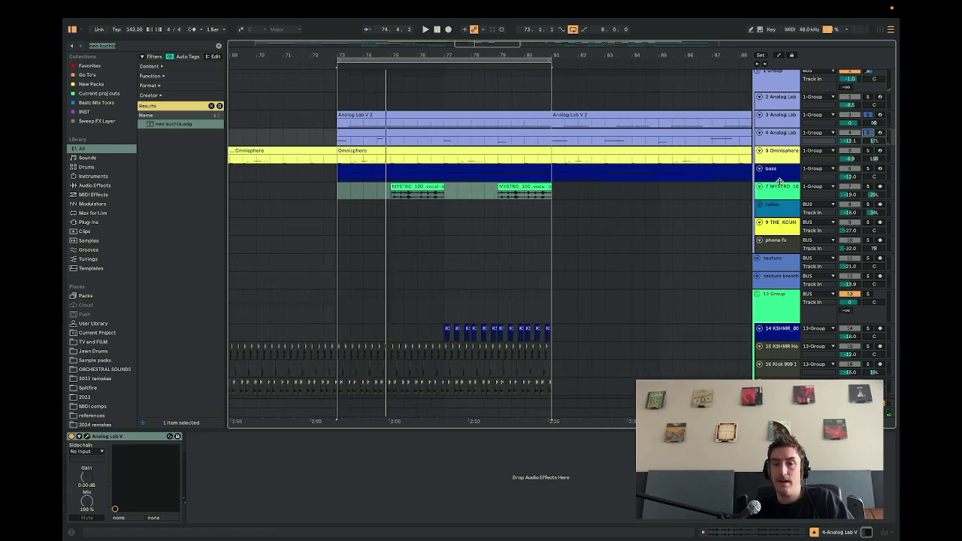
Solo the bass track in the bar 73 loop and inspect its Omnisphere patch before closing the instrument window.
left_click(872, 172)
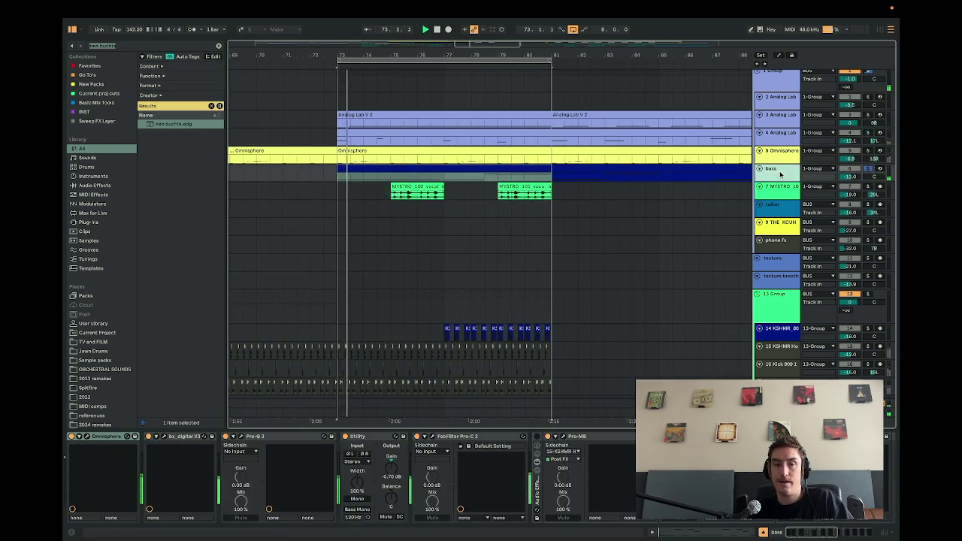
left_click(86, 437)
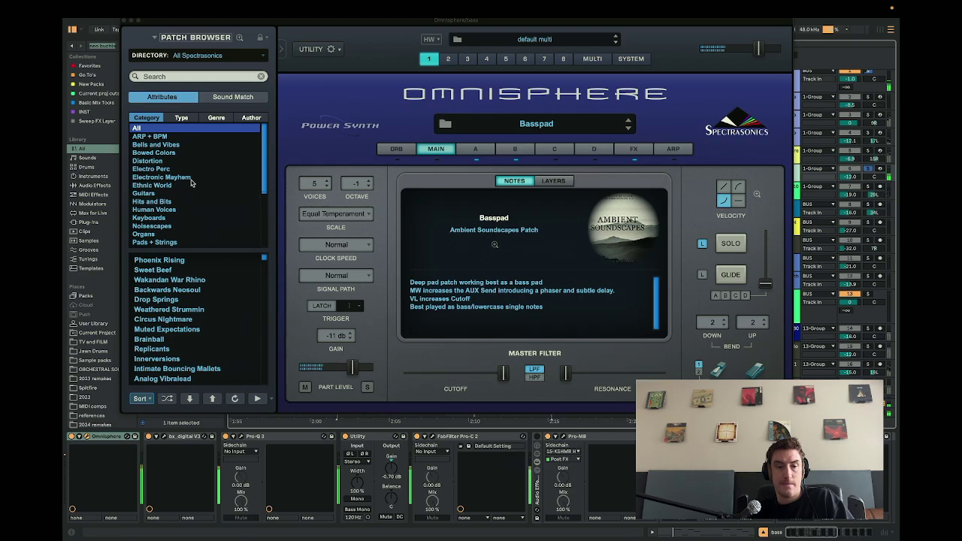
left_click(127, 23)
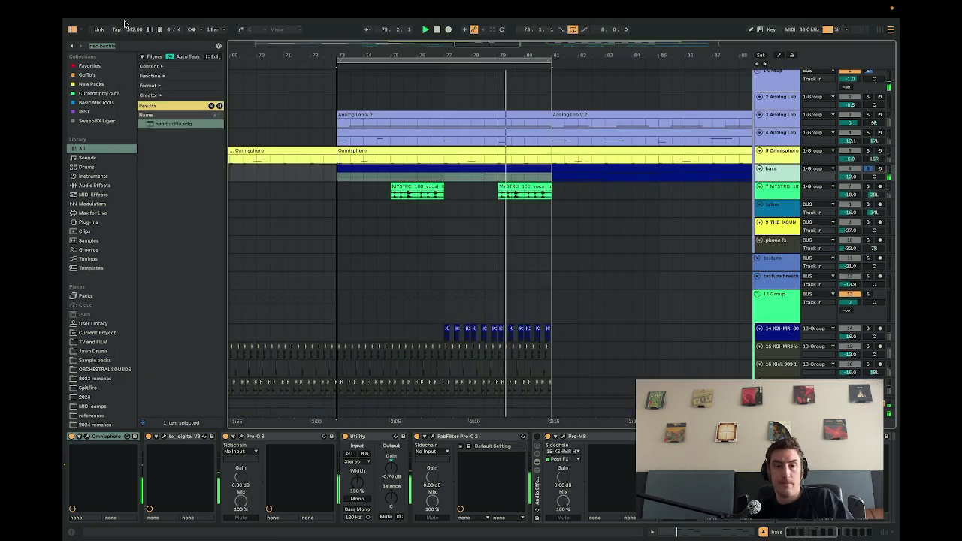
scroll(494, 187, "down", 2)
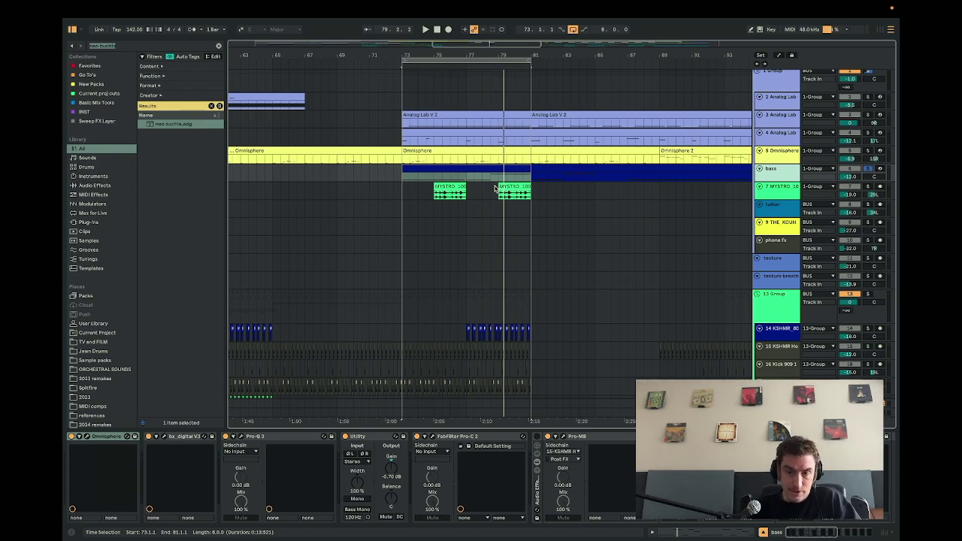
Select the vocal loop clips between bars 75 and 81 and solo the 7 MYSTRO track.
left_click(455, 190)
scroll(443, 189, "up", 3)
scroll(443, 189, "down", 3)
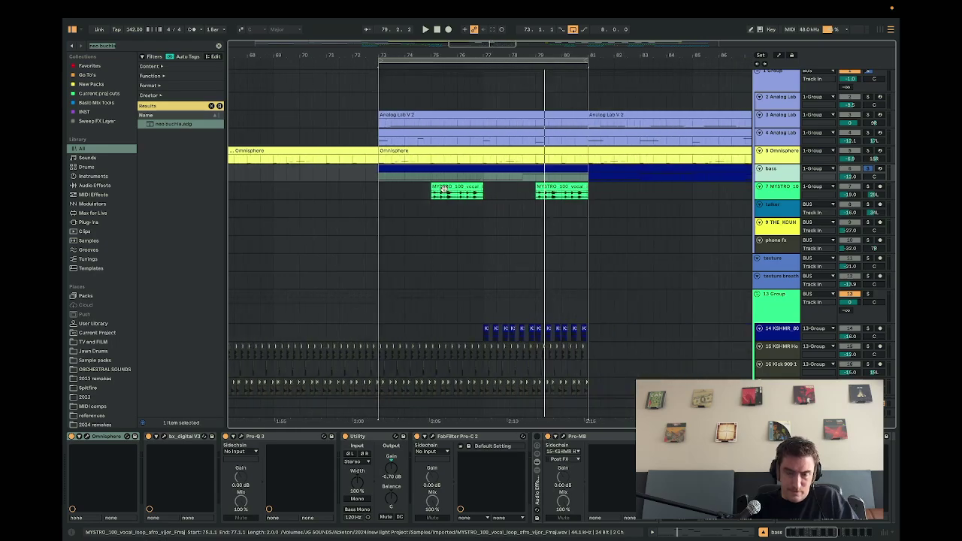
left_click(444, 190)
left_click(544, 190, "shift")
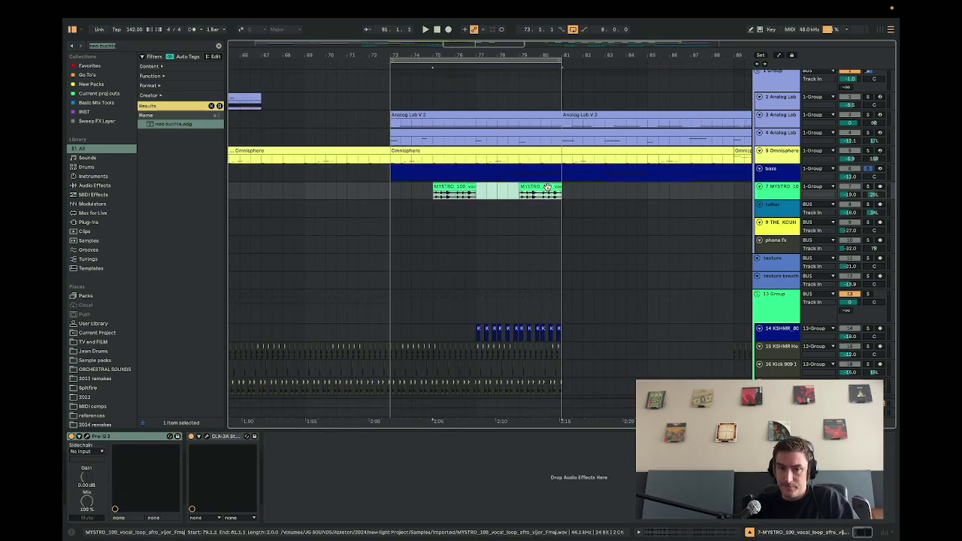
left_click(868, 188)
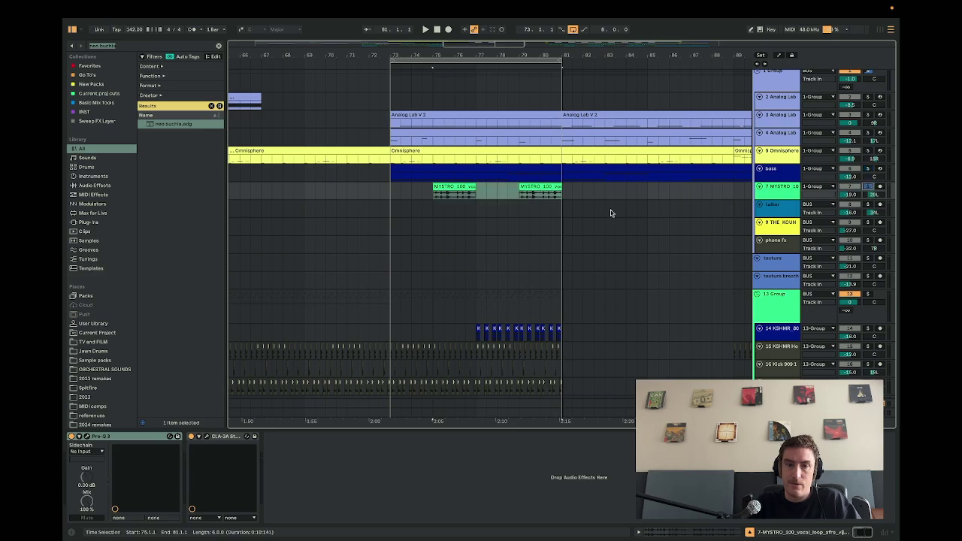
Play the soloed vocal loop from bar 75, restarting it once to hear the first clip again.
key("space")
scroll(443, 195, "up", 4)
scroll(434, 197, "down", 2)
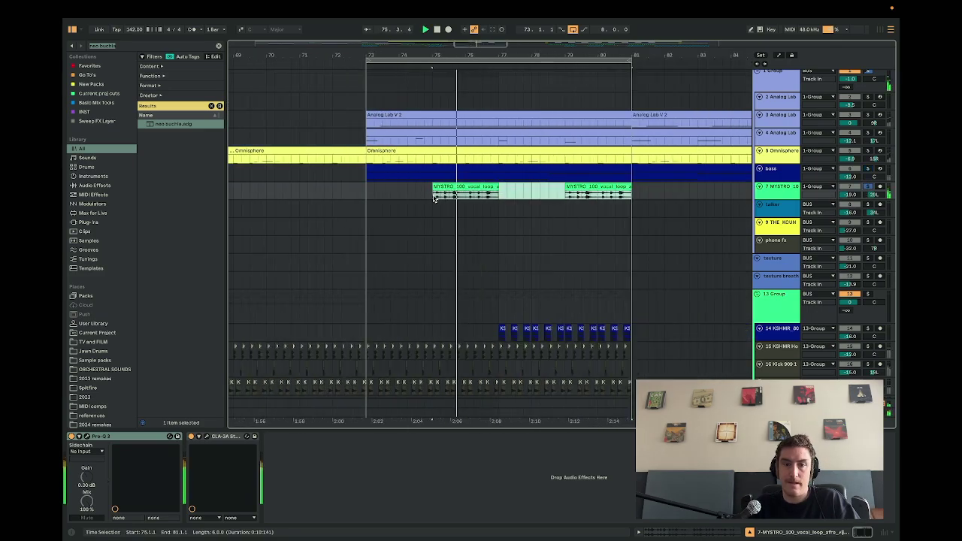
scroll(444, 197, "up", 3)
scroll(462, 197, "down", 1)
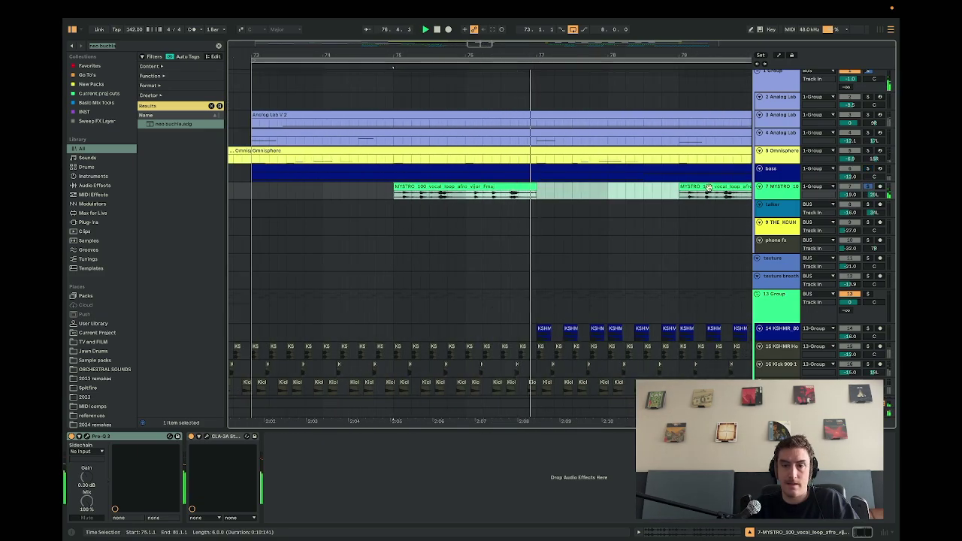
left_click(791, 191)
scroll(571, 225, "down", 2)
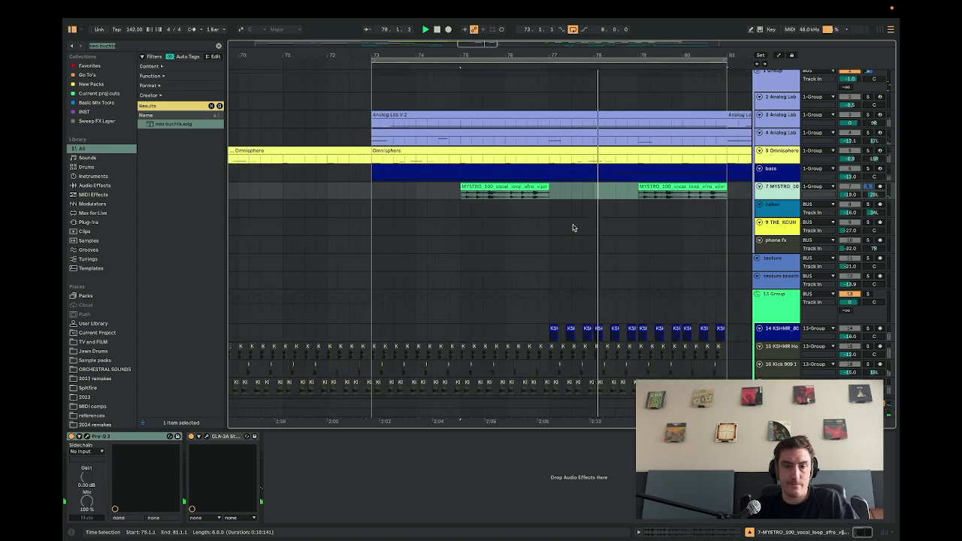
scroll(526, 240, "right", 2)
key("space")
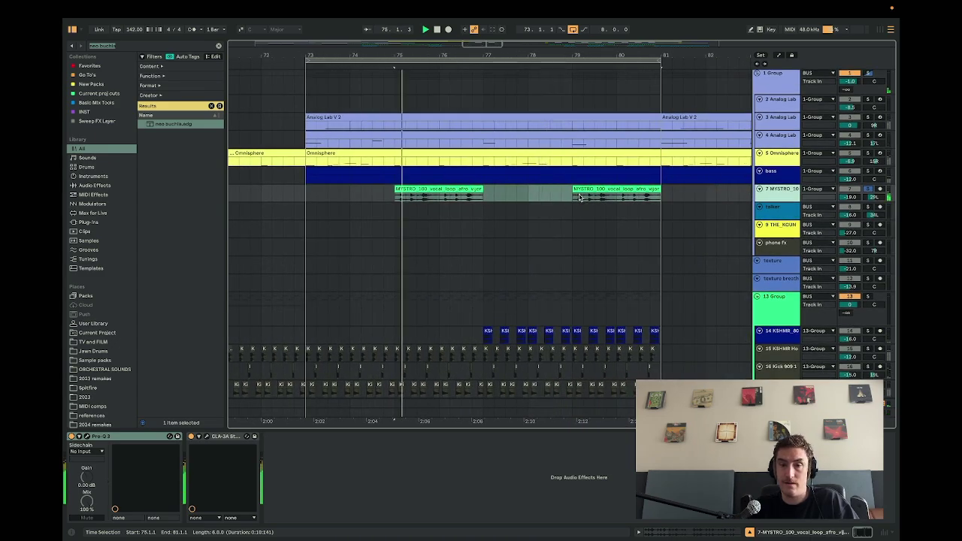
Unsolo the vocal loop track and turn off the loop over bars 73 to 81 while the arrangement plays.
left_click(867, 190)
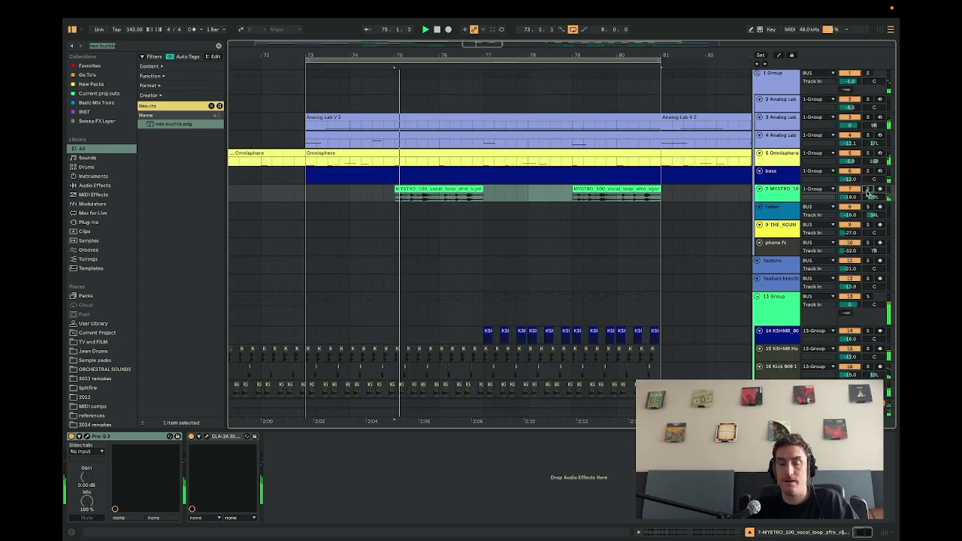
scroll(552, 204, "down", 5)
scroll(552, 203, "down", 1)
right_click(568, 62)
left_click(579, 66)
scroll(549, 164, "right", 4)
scroll(549, 165, "down", 2)
scroll(549, 166, "down", 5)
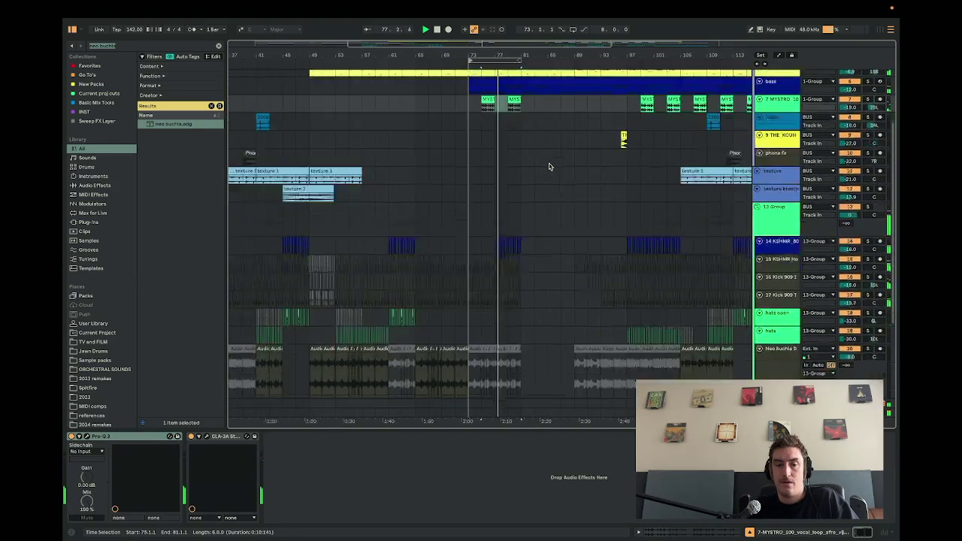
scroll(550, 166, "up", 6)
scroll(549, 166, "up", 3)
scroll(549, 166, "down", 3)
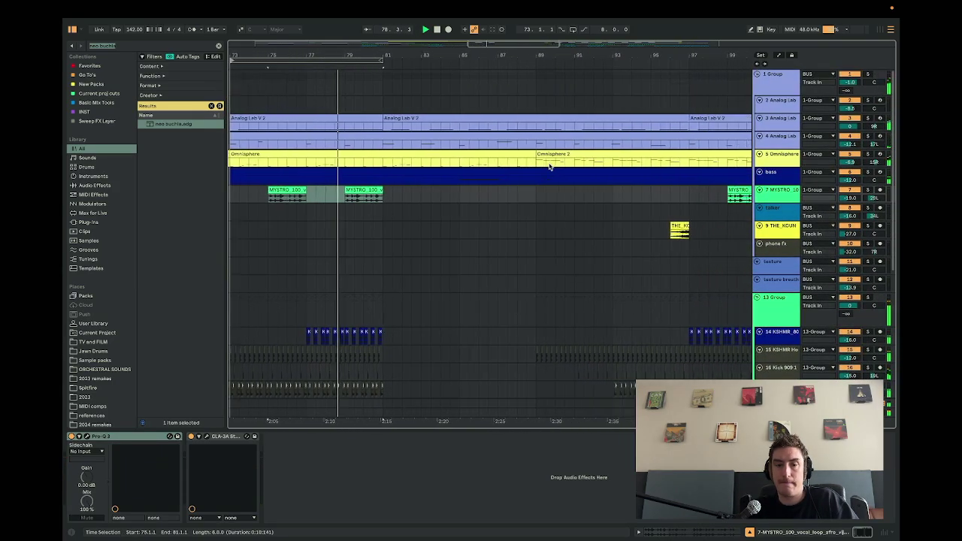
Set the loop to bars 81 to 89 and play from there, with looping switched off again.
left_click_drag(454, 194, 543, 196)
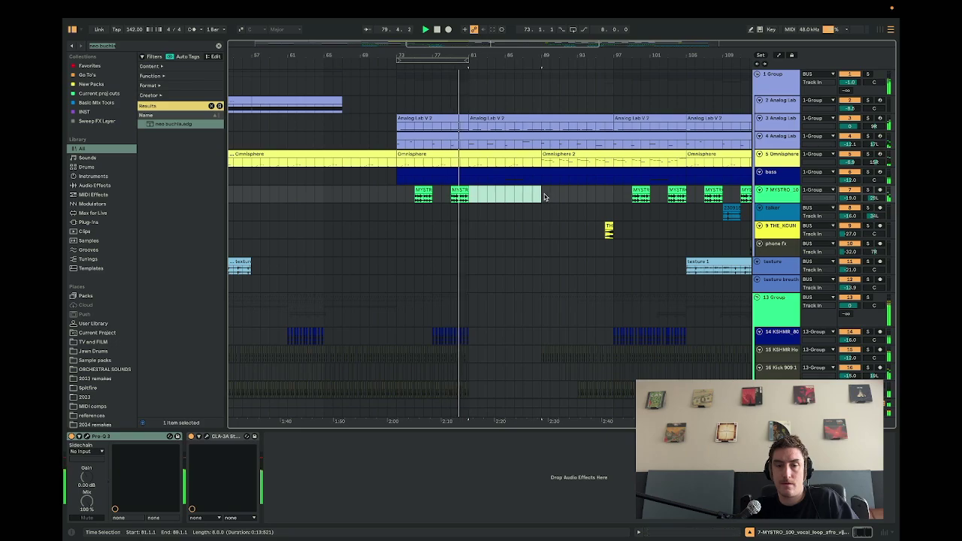
key("ctrl+l")
scroll(545, 196, "up", 2)
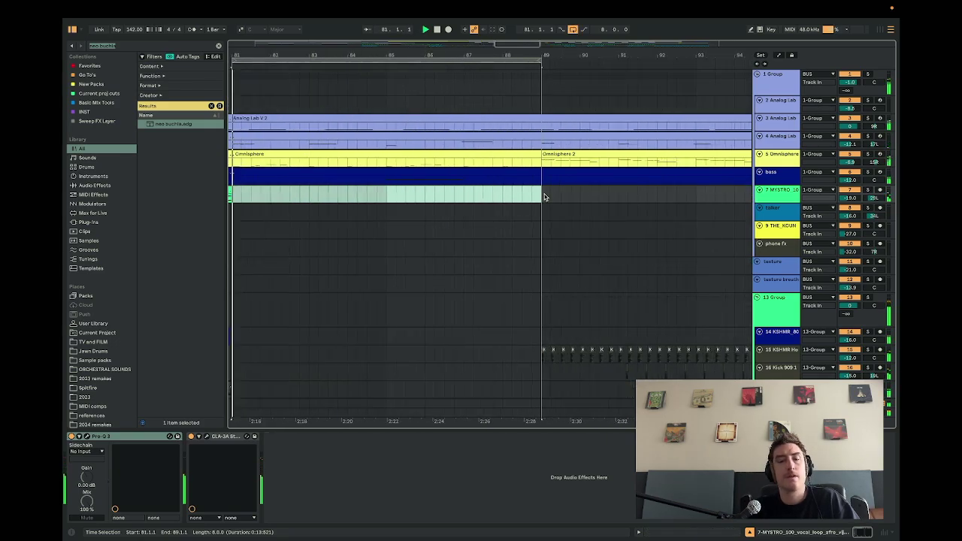
right_click(542, 66)
left_click(554, 70)
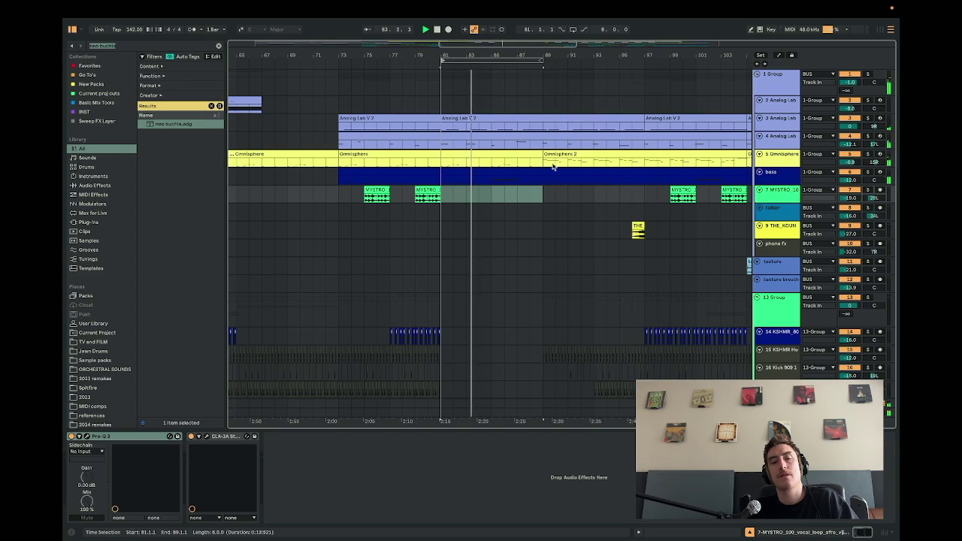
Follow playback through the drumless section into the Omnisphere 2 clip at bar 89, and stop shortly before bar 91.
scroll(552, 166, "up", 4)
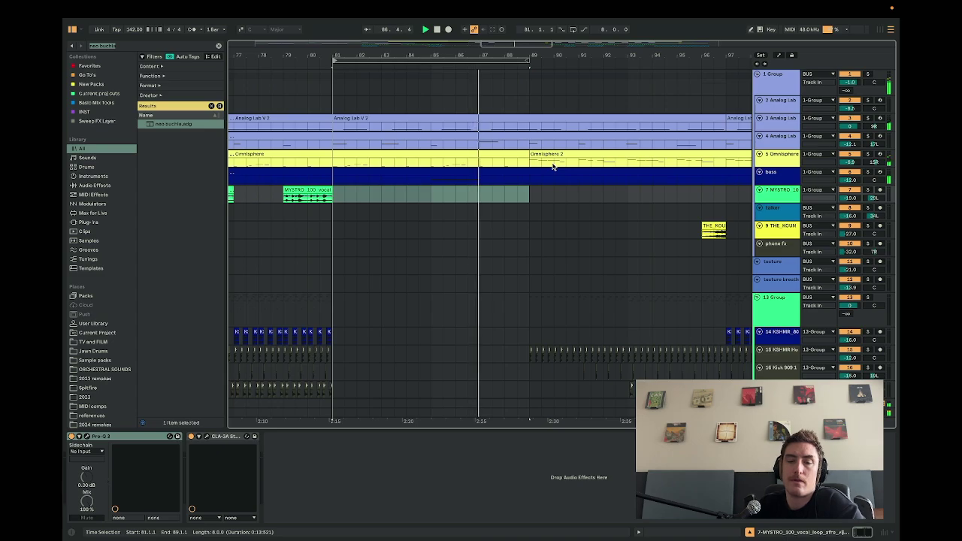
scroll(552, 167, "right", 3)
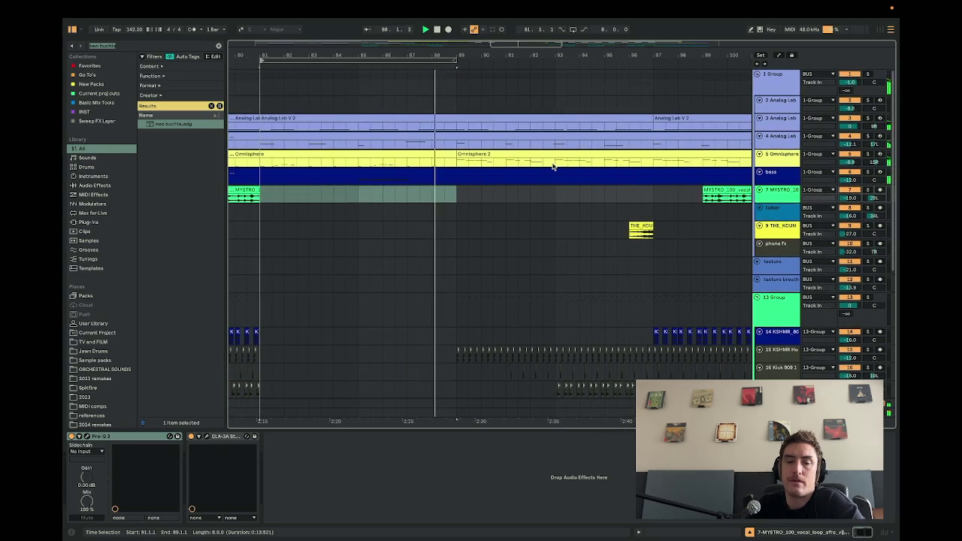
scroll(554, 160, "down", 1)
left_click(569, 150)
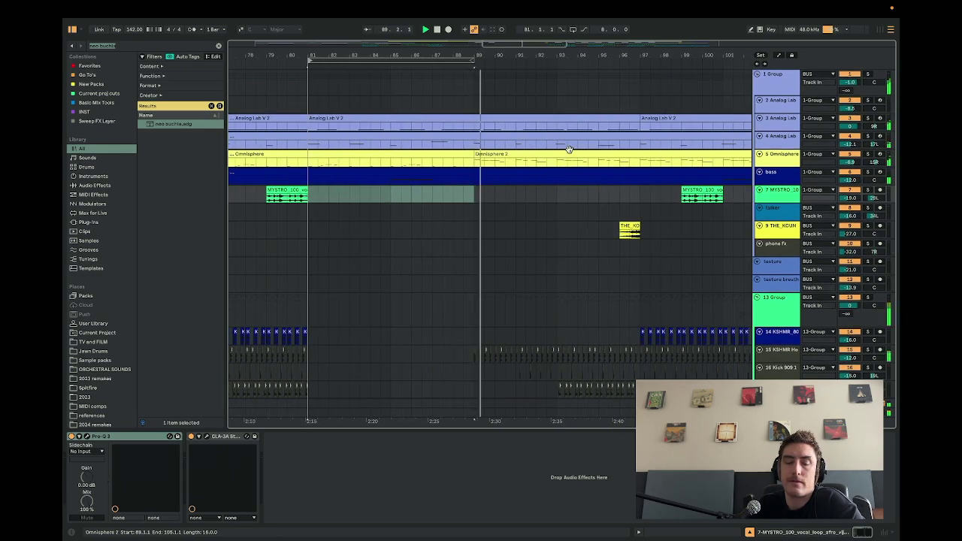
scroll(571, 149, "up", 3)
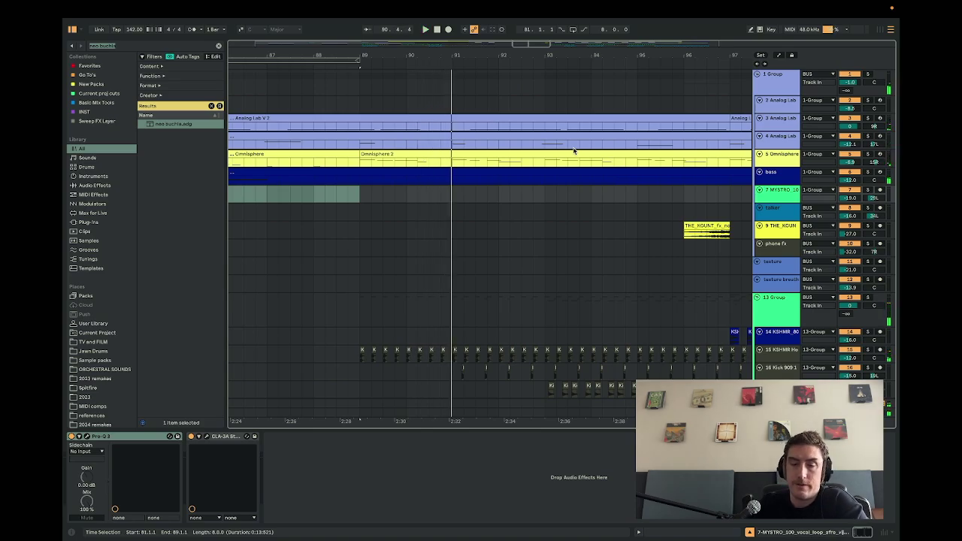
Set the audio buffer size to 512 samples in the settings and close them.
key("super+comma")
left_click(536, 246)
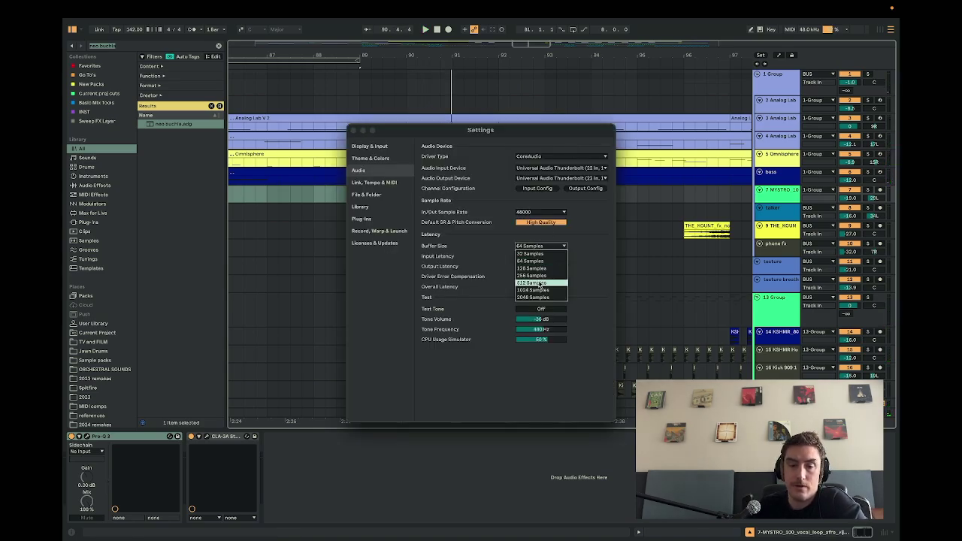
left_click(538, 289)
left_click(533, 247)
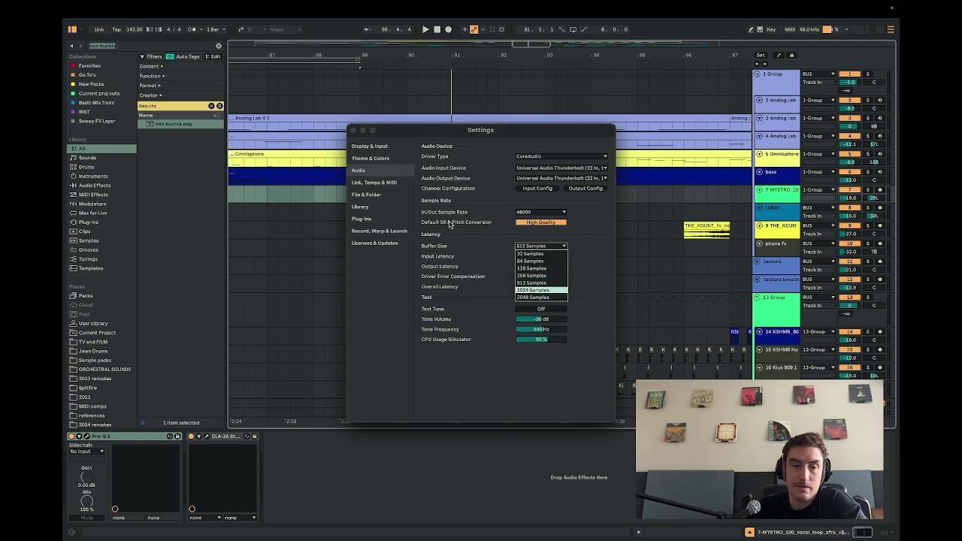
left_click(354, 134)
left_click(358, 131)
Play the arrangement from bar 89, following how the kick and percussion layers come back in, and stop after bar 92.
left_click(363, 197)
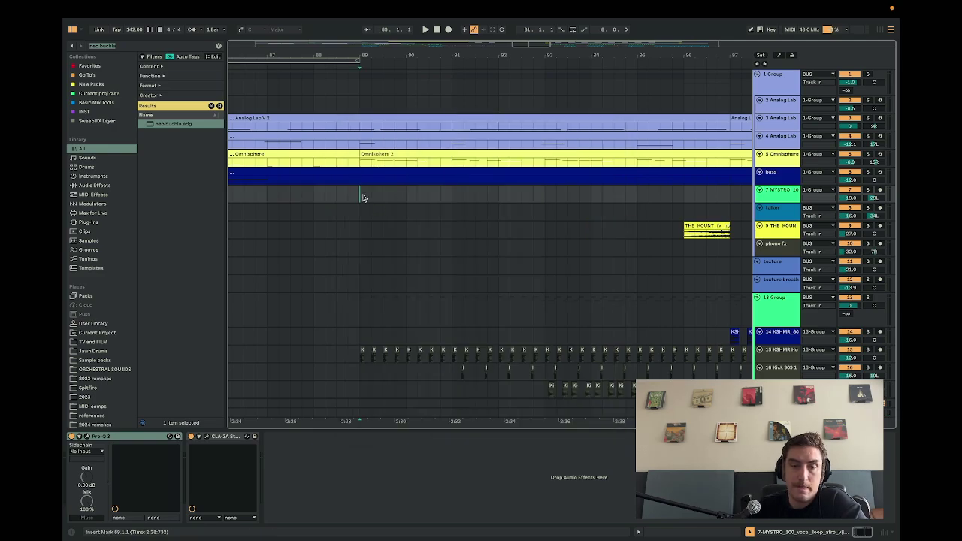
scroll(477, 208, "down", 5)
scroll(476, 208, "right", 3)
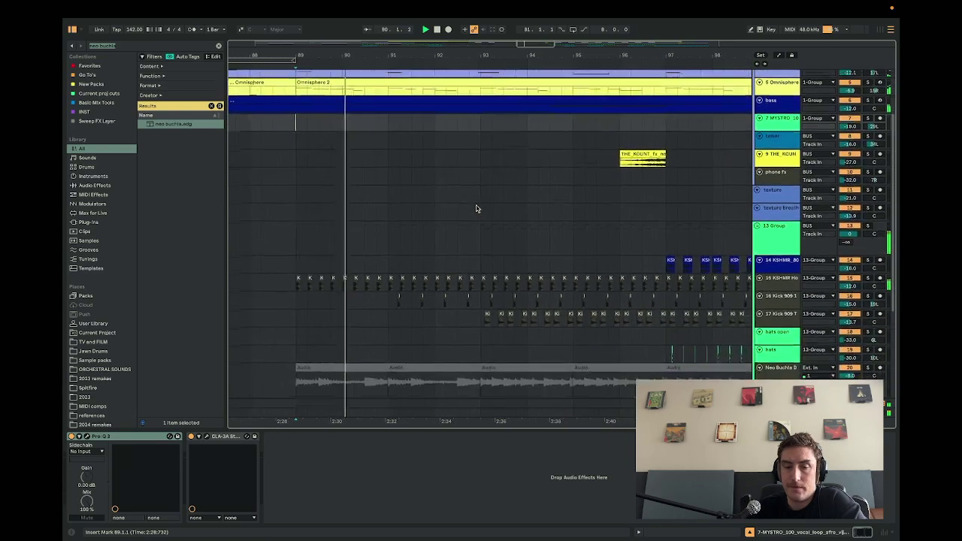
scroll(551, 208, "up", 3)
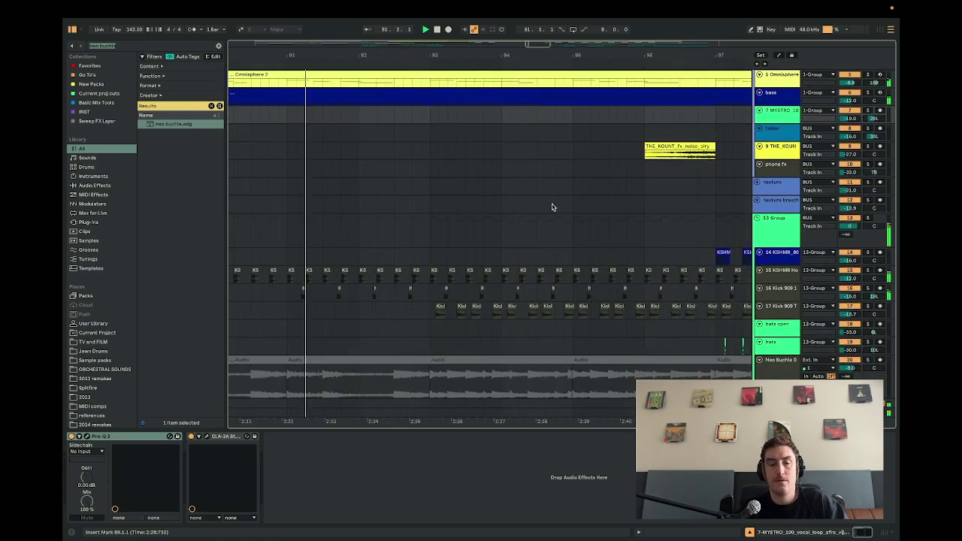
scroll(552, 208, "down", 2)
scroll(552, 208, "down", 5)
scroll(551, 207, "up", 5)
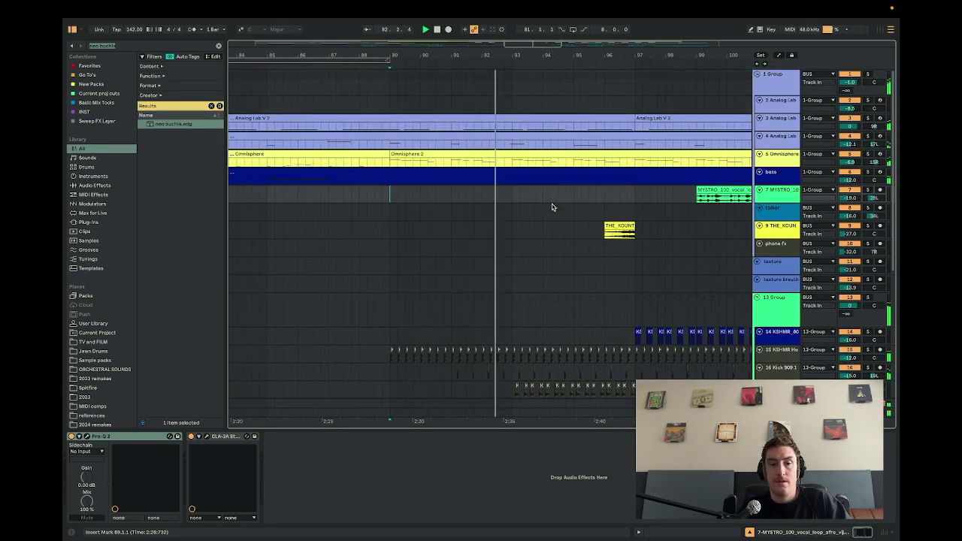
scroll(567, 203, "down", 8)
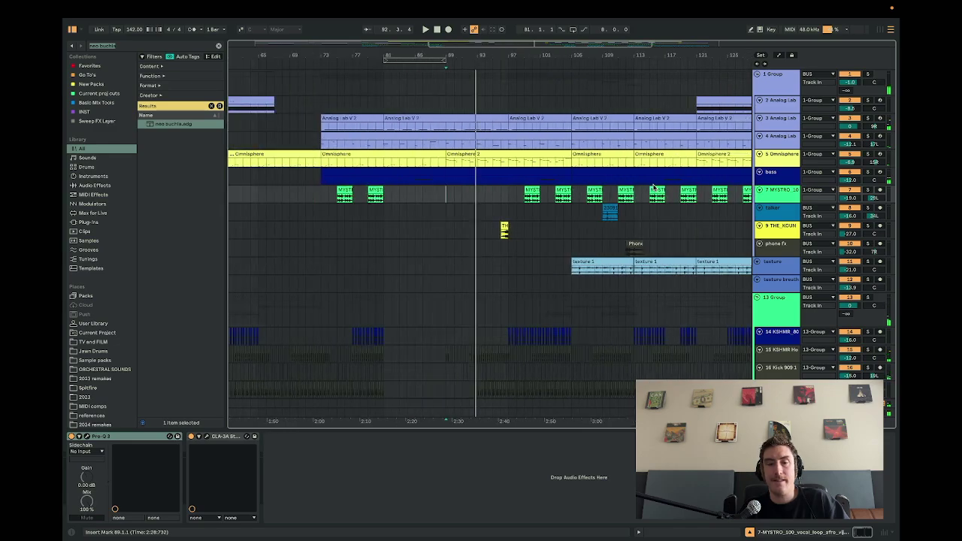
Play the arrangement from bar 105, where the unmuted Neo Buchla drum clips begin, and review the layers above.
scroll(653, 188, "down", 1)
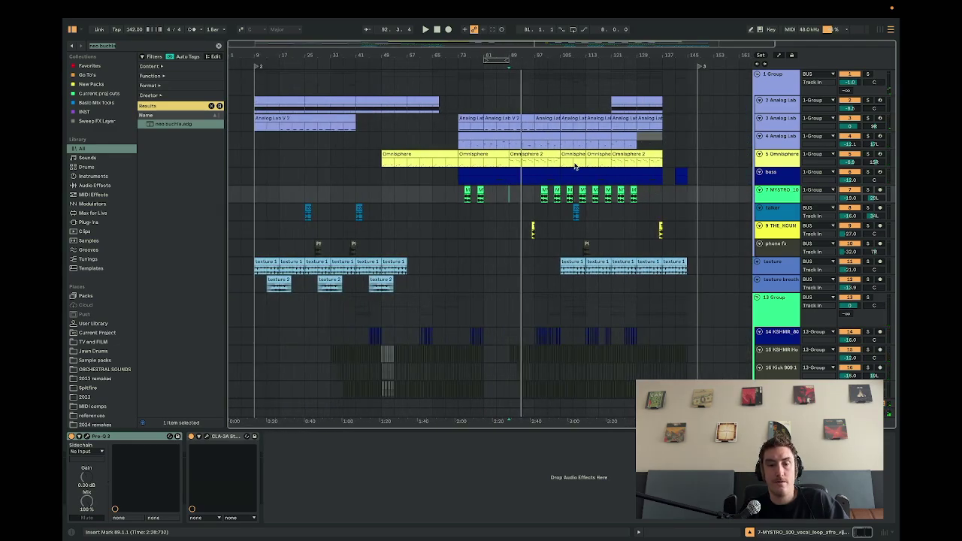
scroll(575, 167, "down", 6)
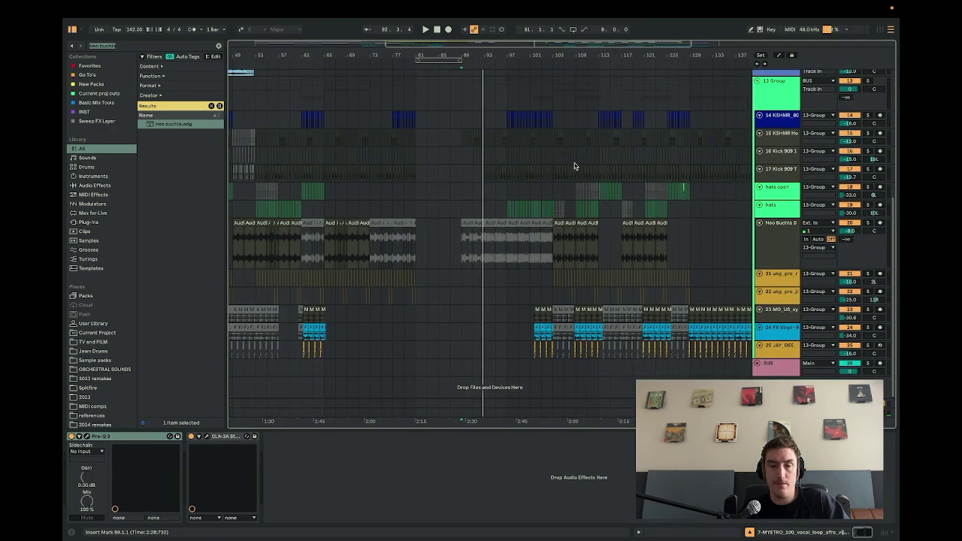
scroll(566, 204, "up", 1)
left_click(562, 251)
scroll(562, 255, "up", 6)
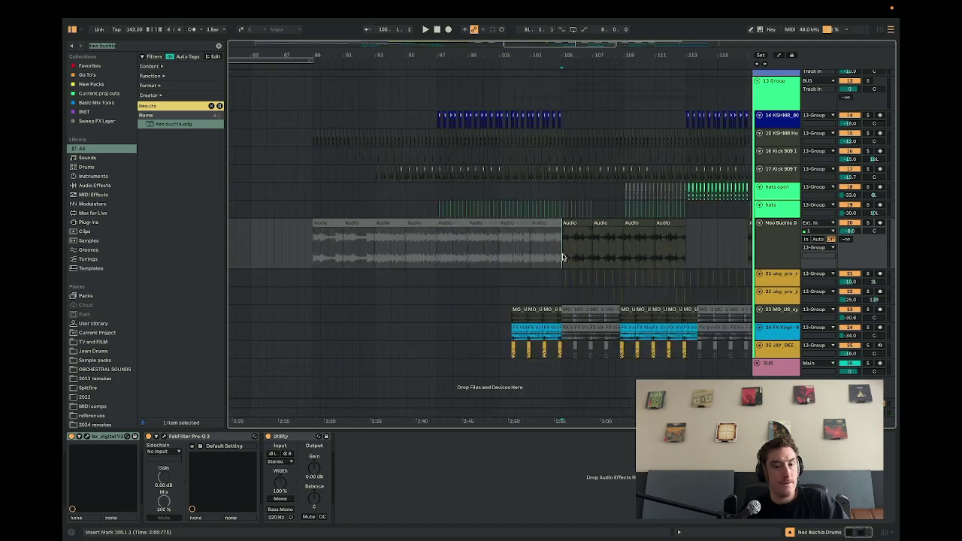
key("space")
scroll(562, 255, "up", 10)
scroll(562, 254, "down", 2)
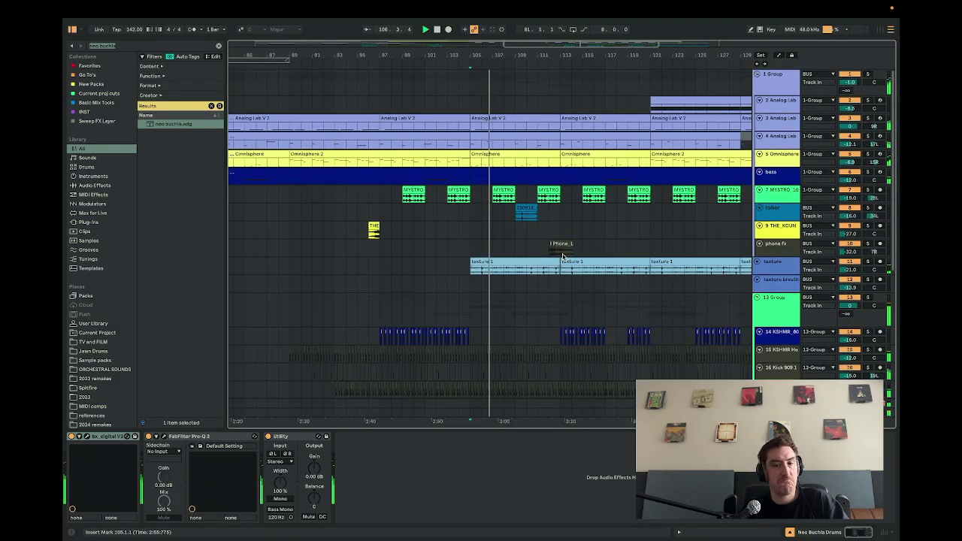
scroll(561, 255, "down", 4)
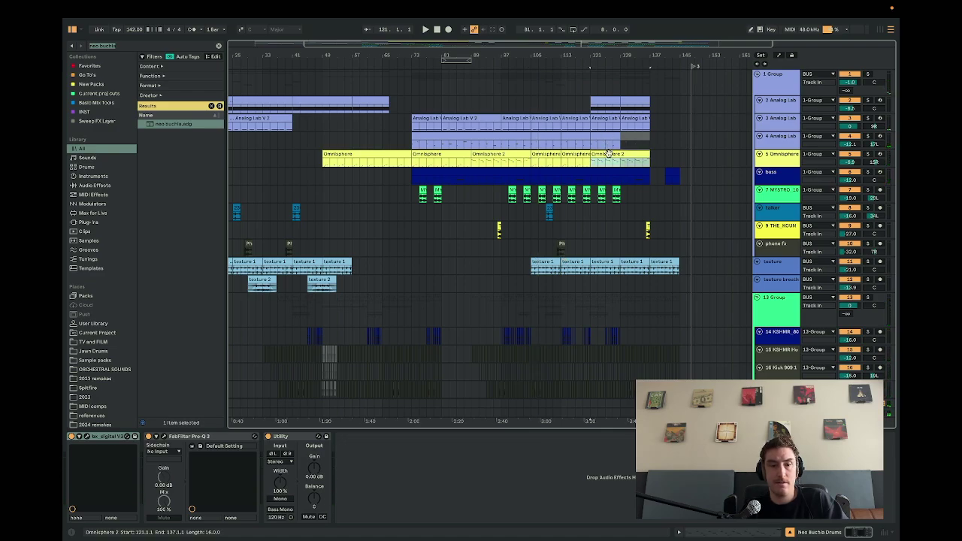
Play the Omnisphere 2 clip from bar 121 with its track soloed and look through its effects chain.
left_click(607, 153)
key("space")
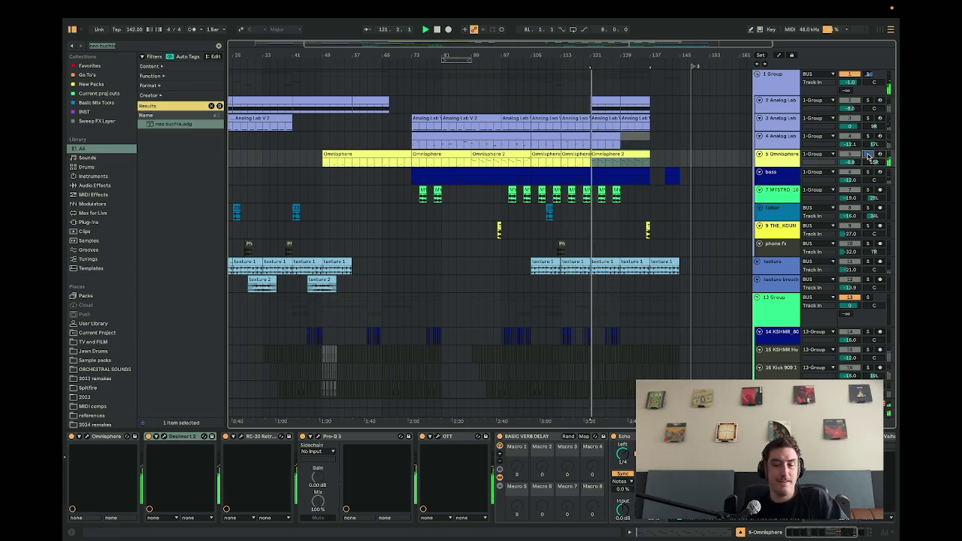
scroll(359, 461, "right", 4)
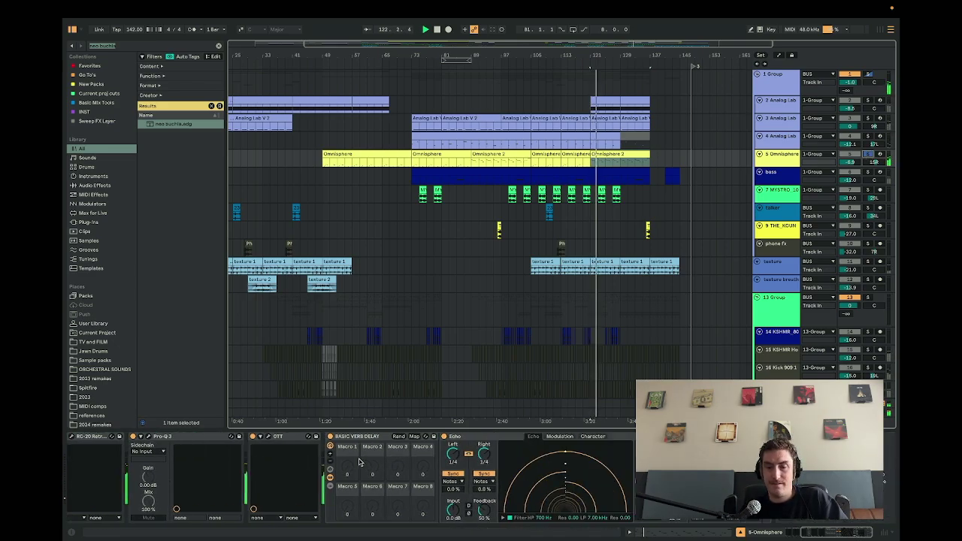
Open the Infiltrator plugin on 1 Group, dismissing its welcome message, and audition it from bar 121 with the whole group soloed.
left_click(774, 74)
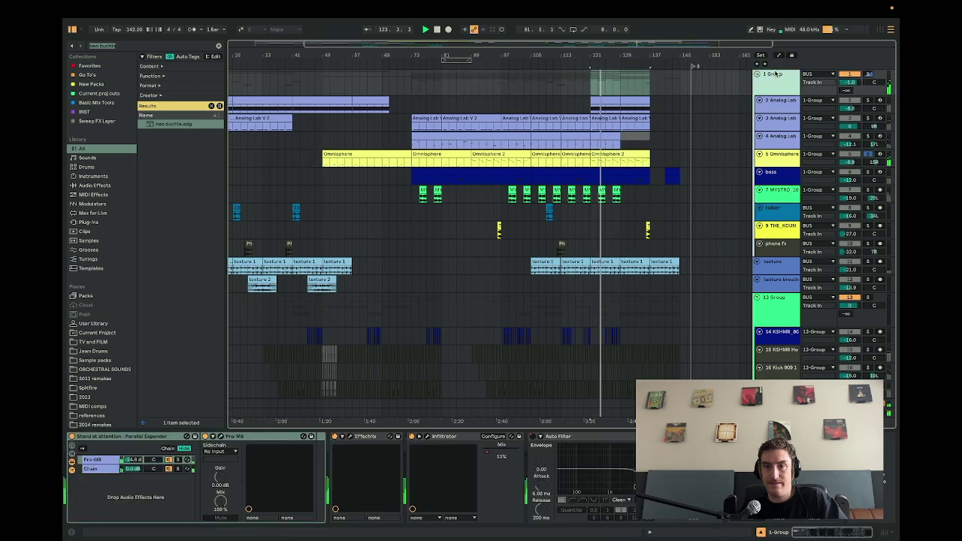
left_click(427, 437)
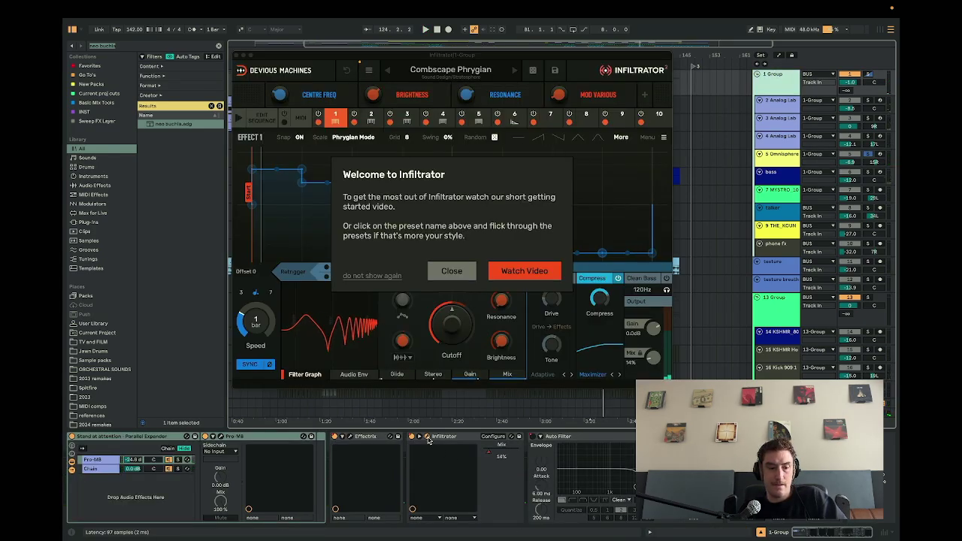
left_click(451, 270)
key("space")
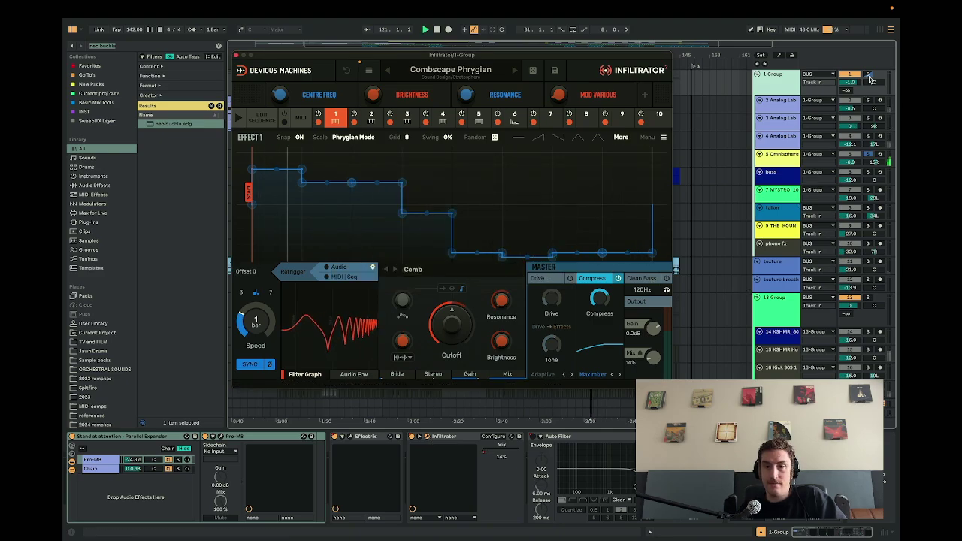
left_click(869, 76)
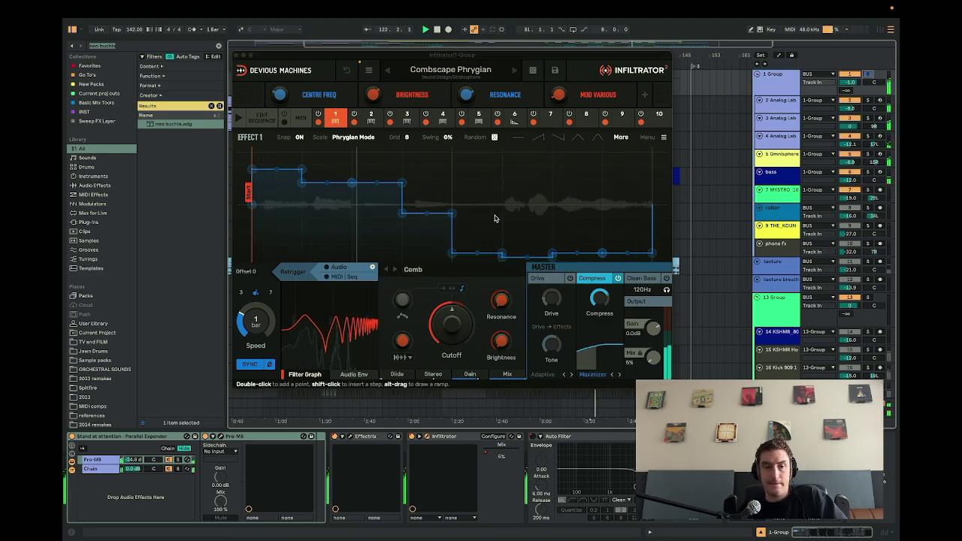
Open the Effectrix plugin on 1 Group to view its effect sequence, and close the Effectrix and Infiltrator windows.
left_click(350, 438)
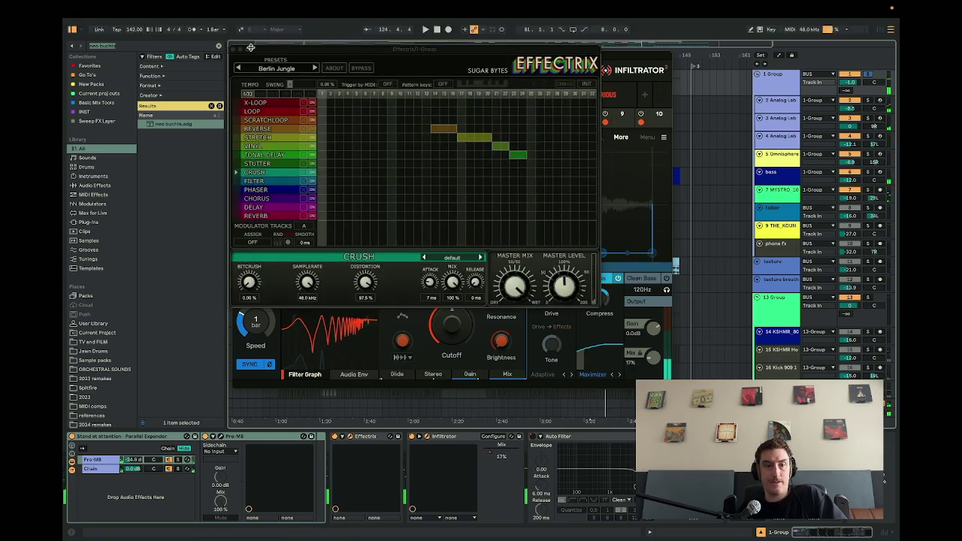
left_click_drag(250, 47, 238, 78)
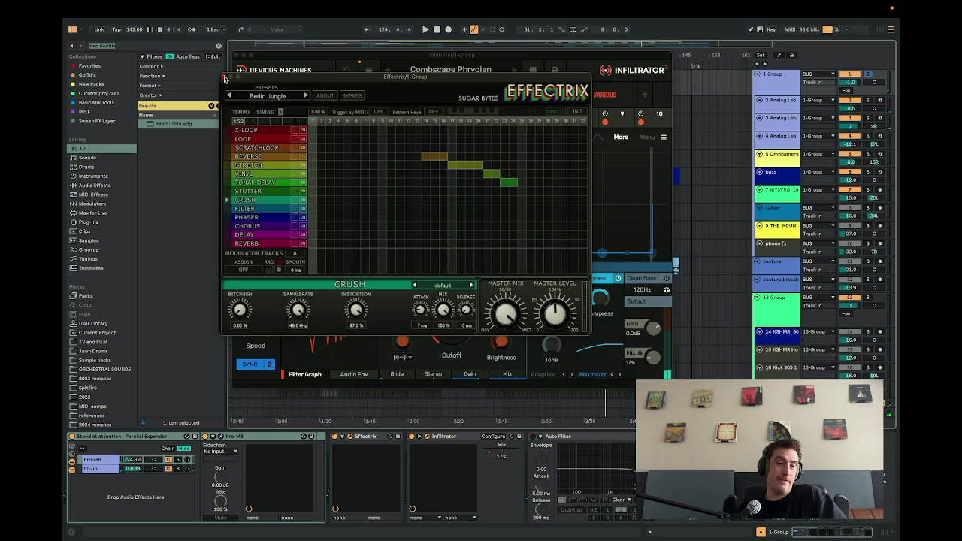
left_click(224, 77)
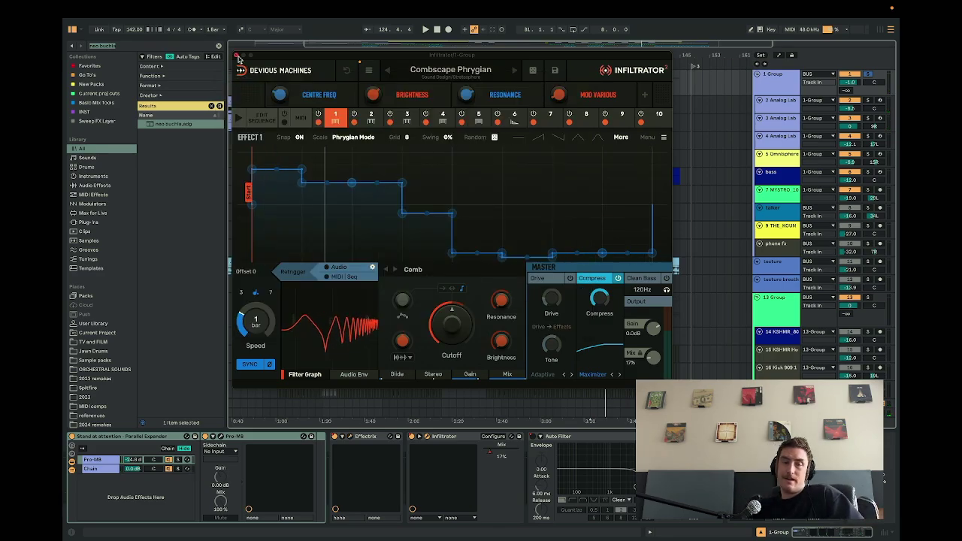
left_click(237, 57)
Play the soloed 1 Group from bar 121 and take it out of solo around bar 128 to bring the drums back in.
key("space")
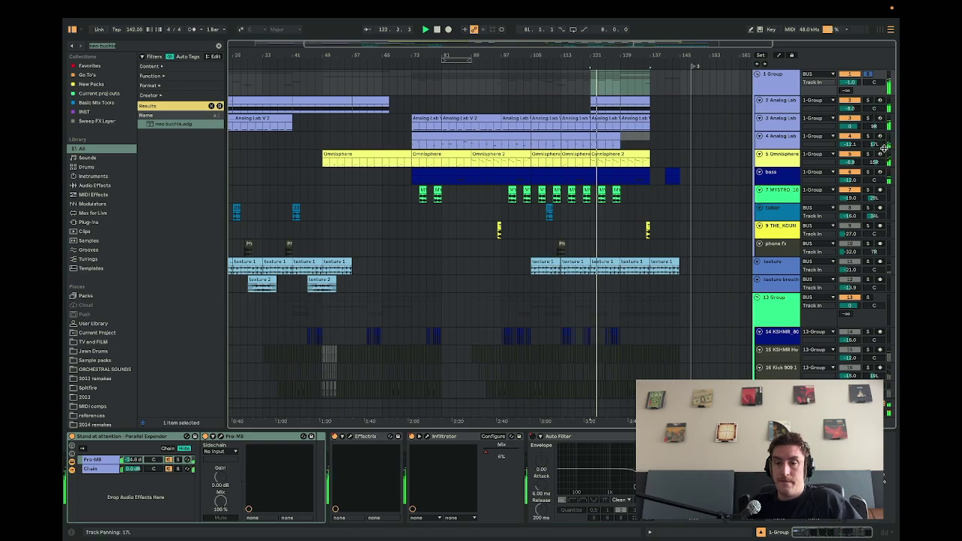
scroll(716, 227, "up", 3)
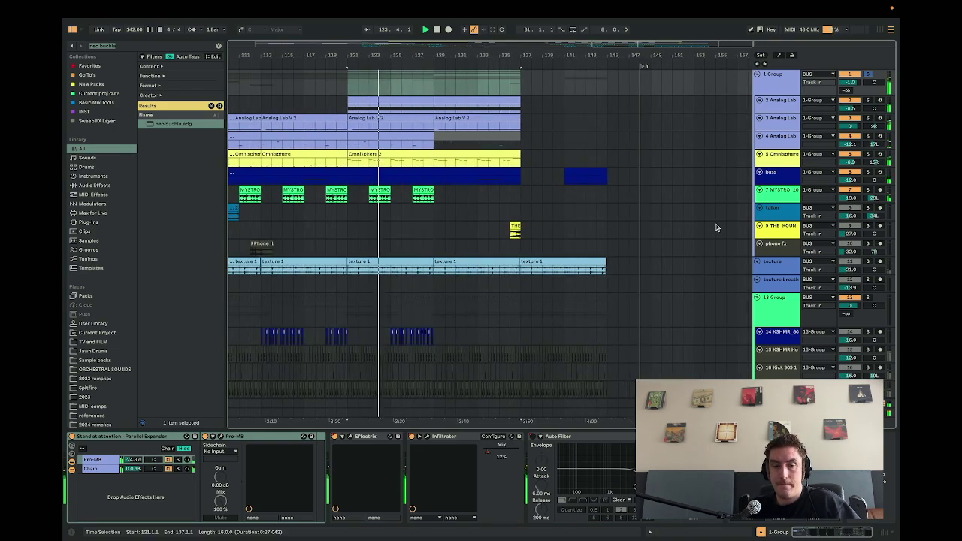
scroll(644, 247, "down", 5)
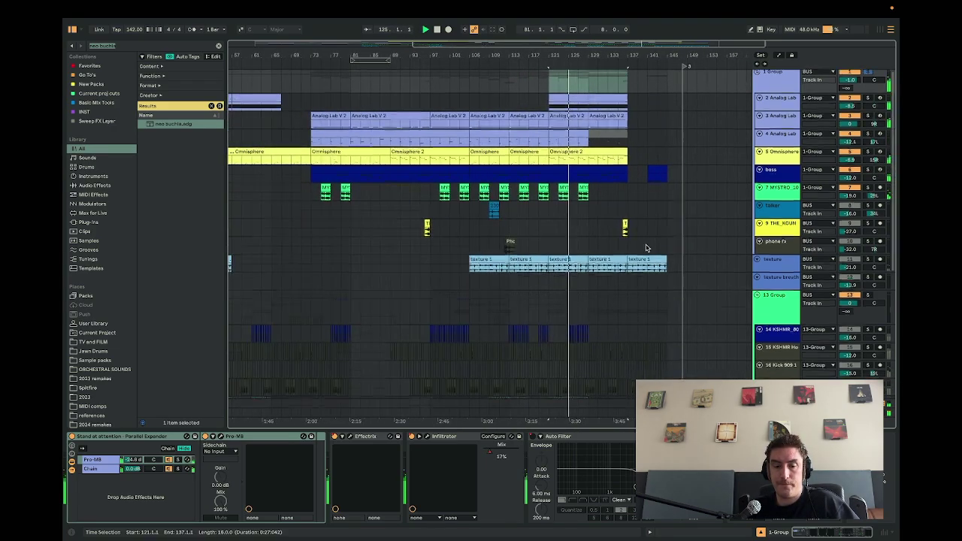
scroll(645, 247, "up", 4)
scroll(645, 248, "up", 1)
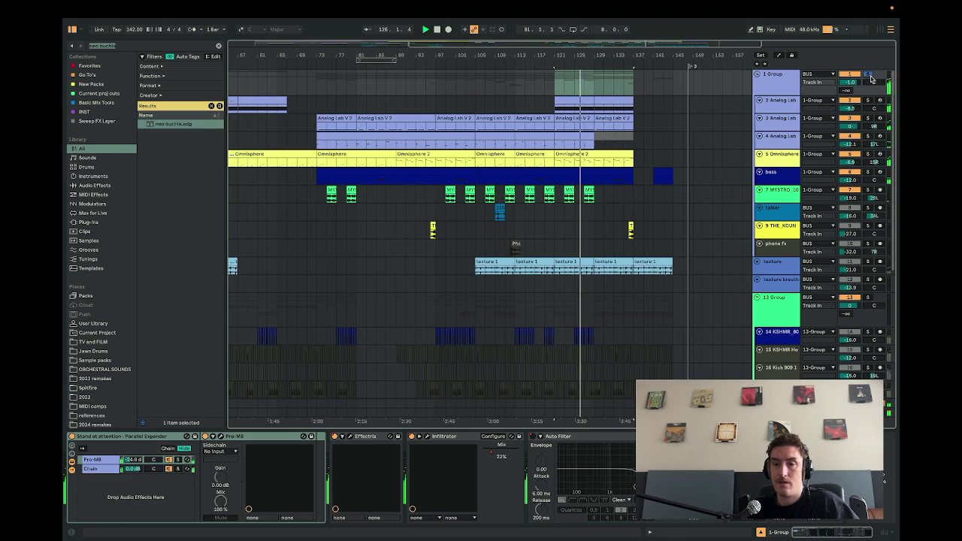
scroll(601, 161, "up", 10)
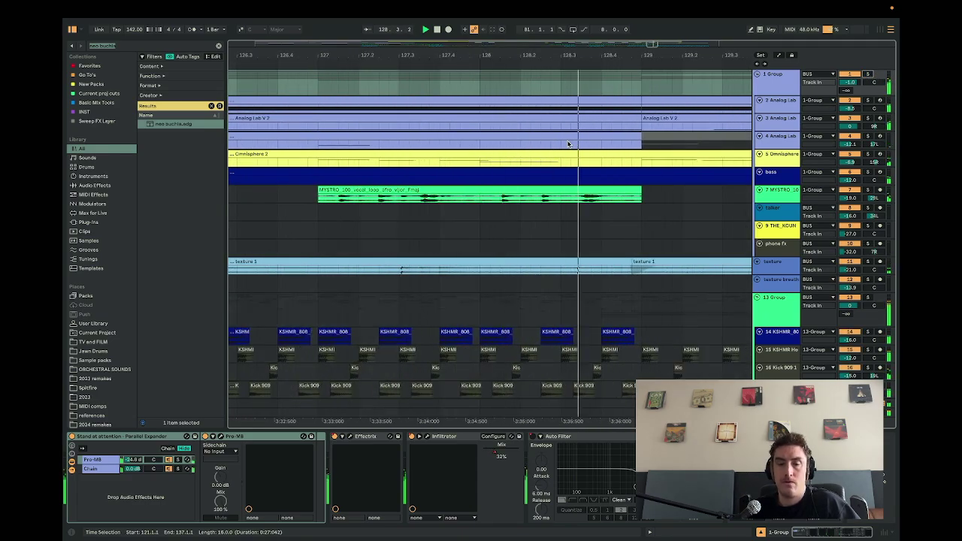
Follow the playback through the drum, percussion and texture tracks from bar 129, and stop it after bar 138.
scroll(567, 143, "down", 10)
scroll(567, 144, "down", 3)
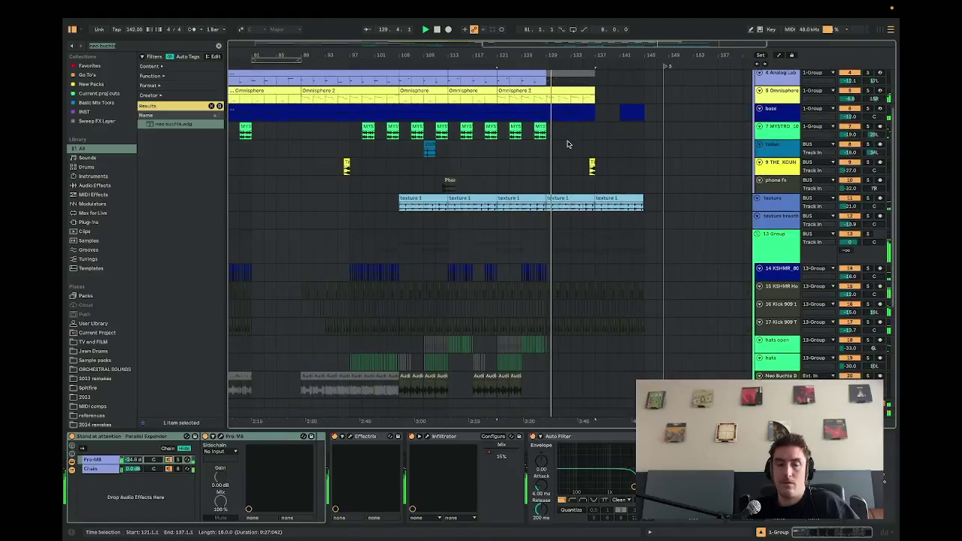
scroll(568, 144, "down", 5)
scroll(568, 144, "up", 3)
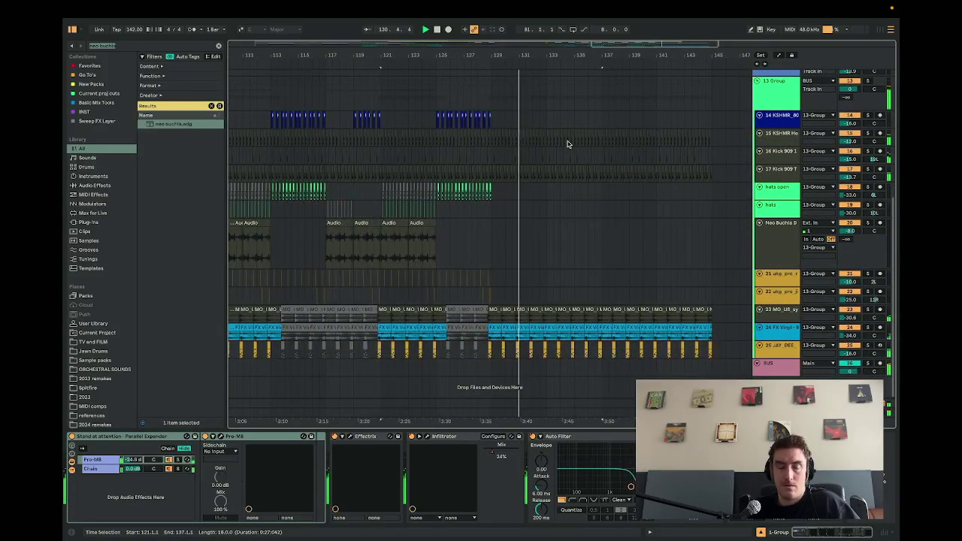
scroll(536, 157, "up", 5)
scroll(481, 178, "up", 3)
scroll(481, 178, "down", 3)
scroll(481, 178, "up", 3)
scroll(480, 178, "down", 3)
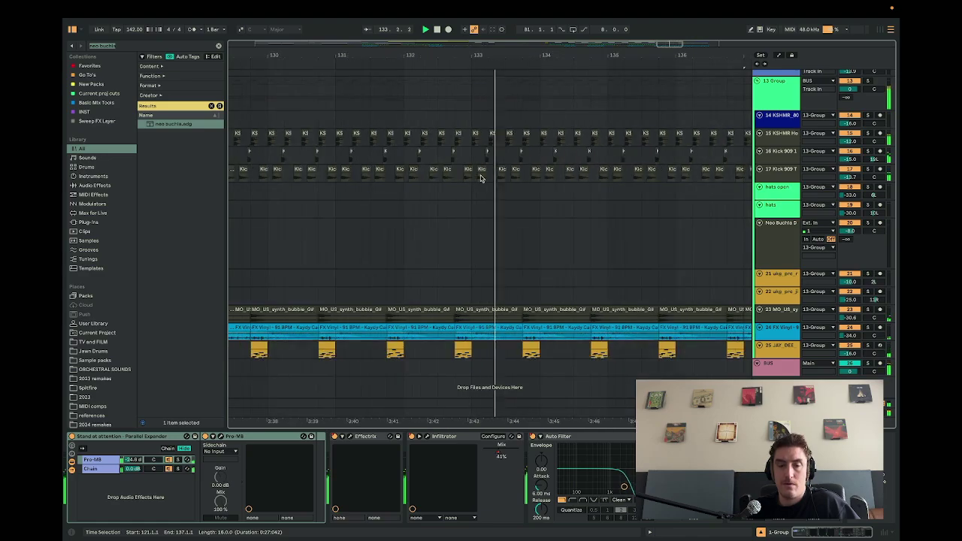
scroll(528, 225, "up", 3)
scroll(528, 227, "down", 4)
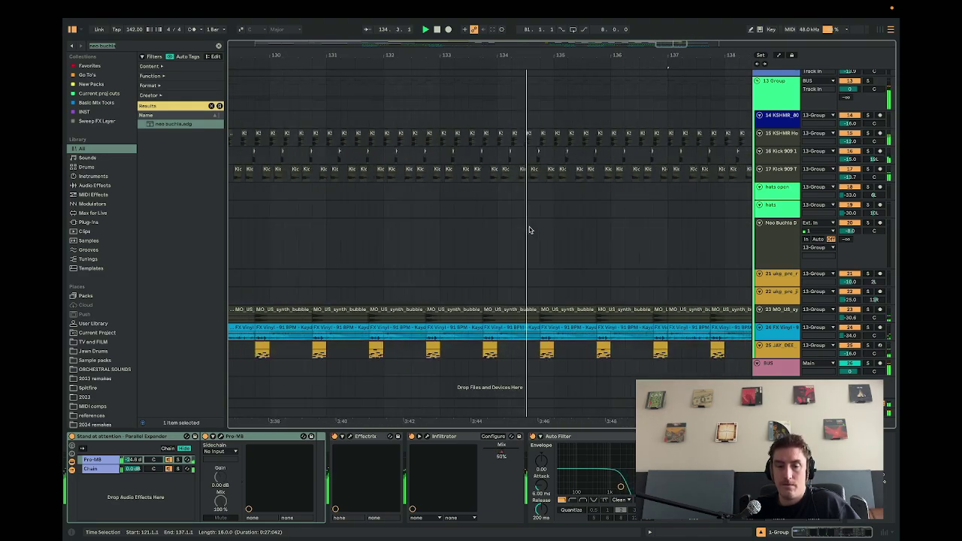
scroll(529, 230, "down", 5)
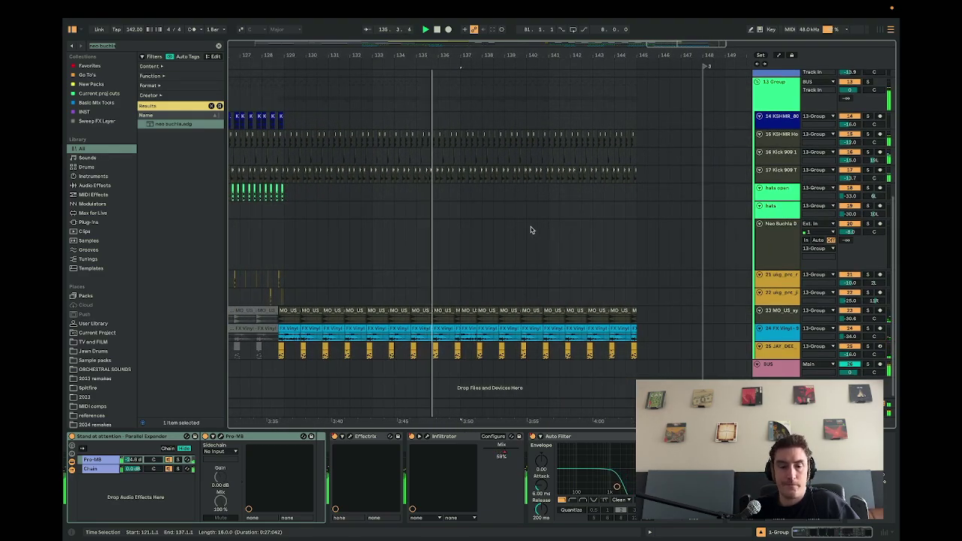
scroll(529, 230, "down", 5)
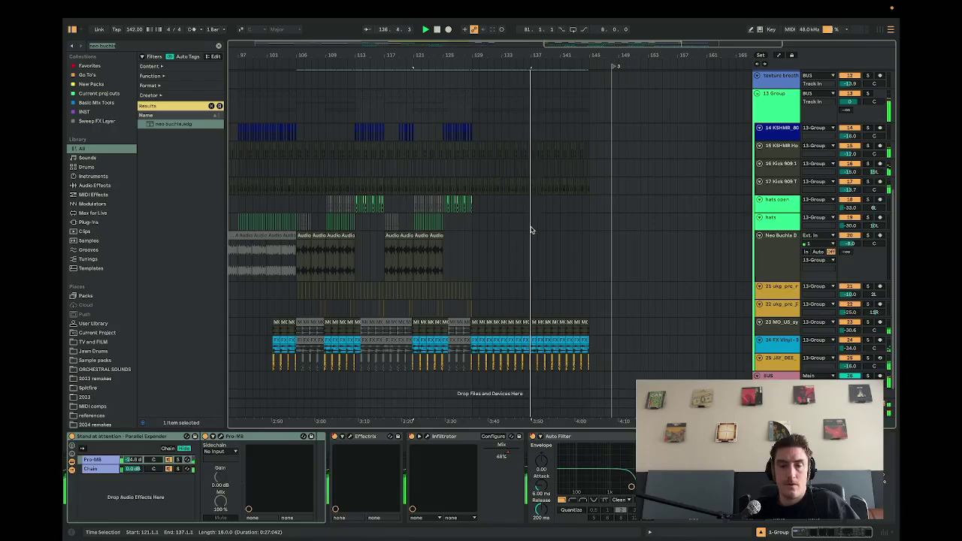
scroll(530, 230, "down", 4)
scroll(530, 230, "up", 5)
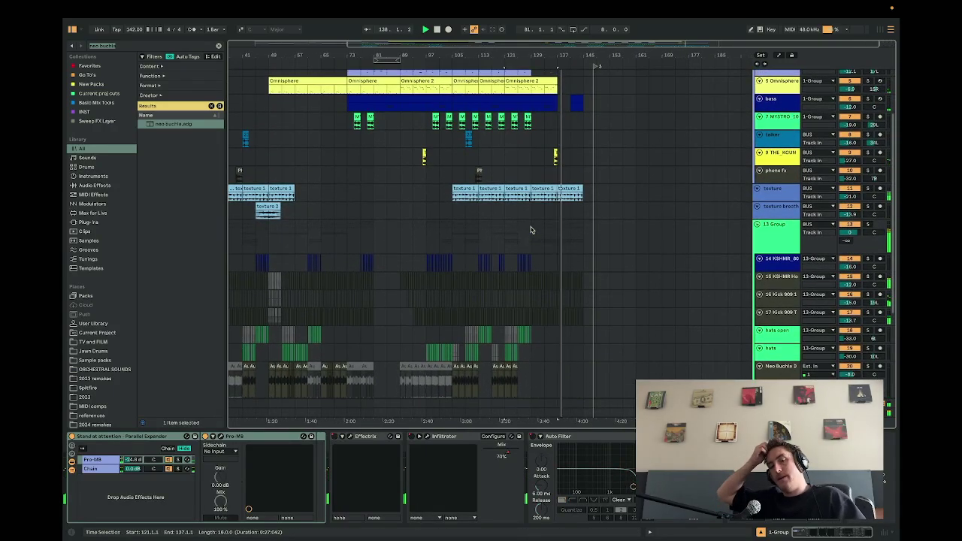
key("space")
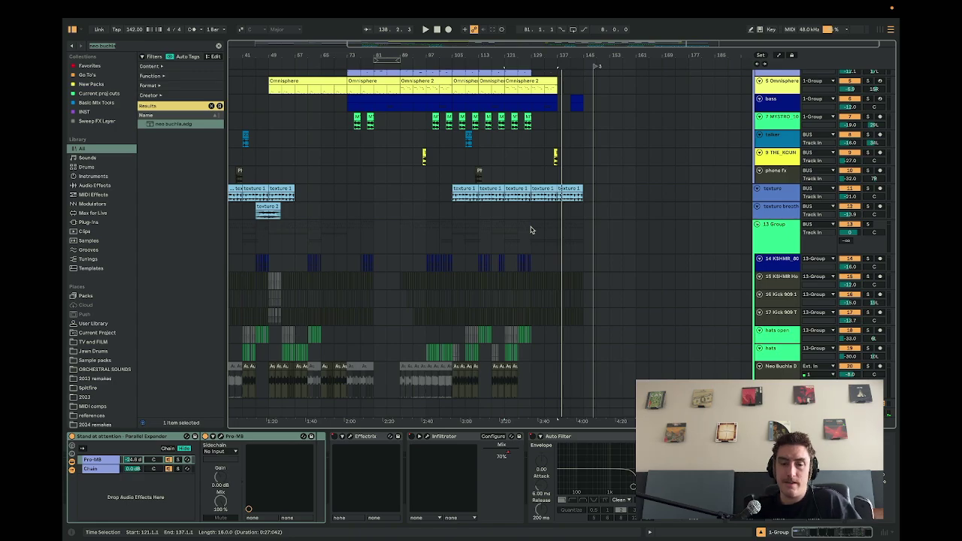
Play the arrangement from bar 137, where the Omnisphere clip ends, and review the remaining drum and texture clips.
scroll(560, 241, "up", 3)
left_click(569, 243)
key("space")
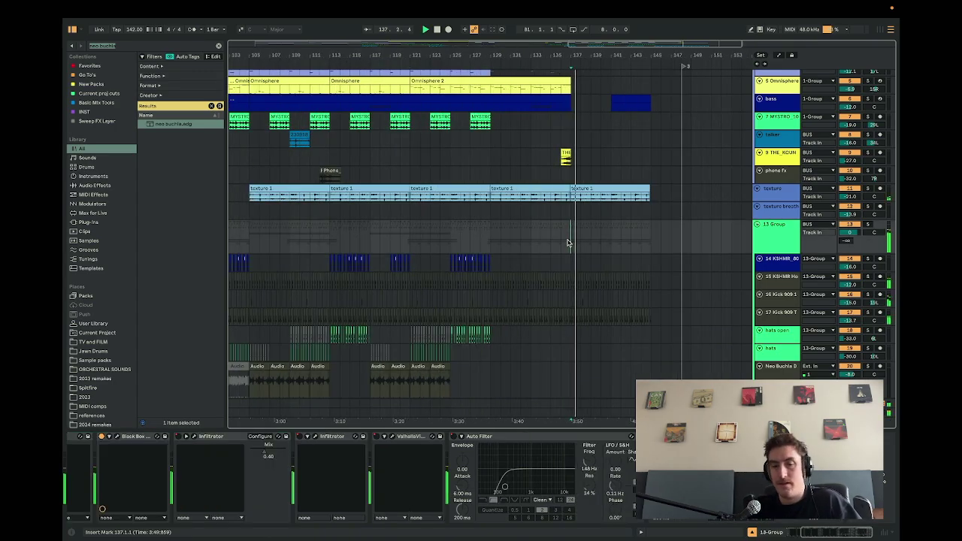
scroll(599, 283, "down", 2)
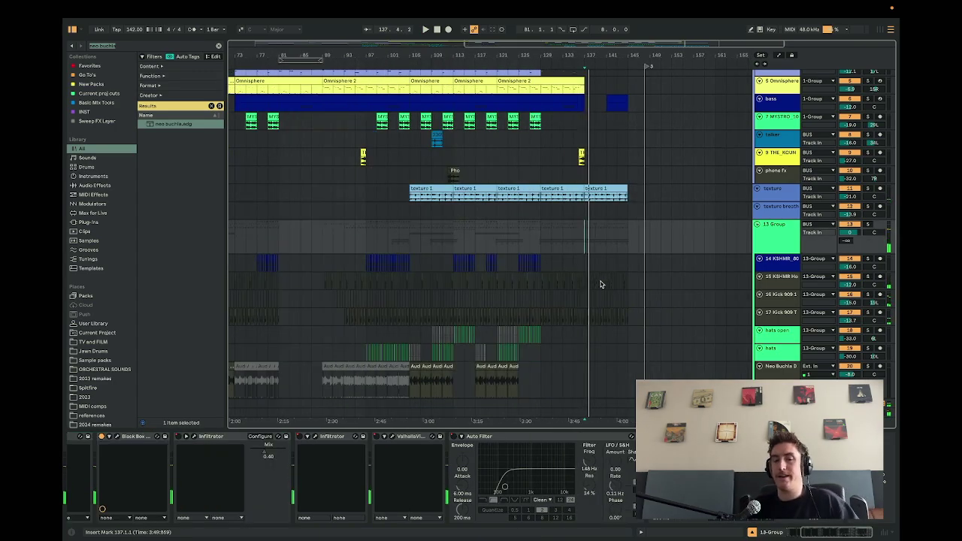
scroll(600, 282, "down", 2)
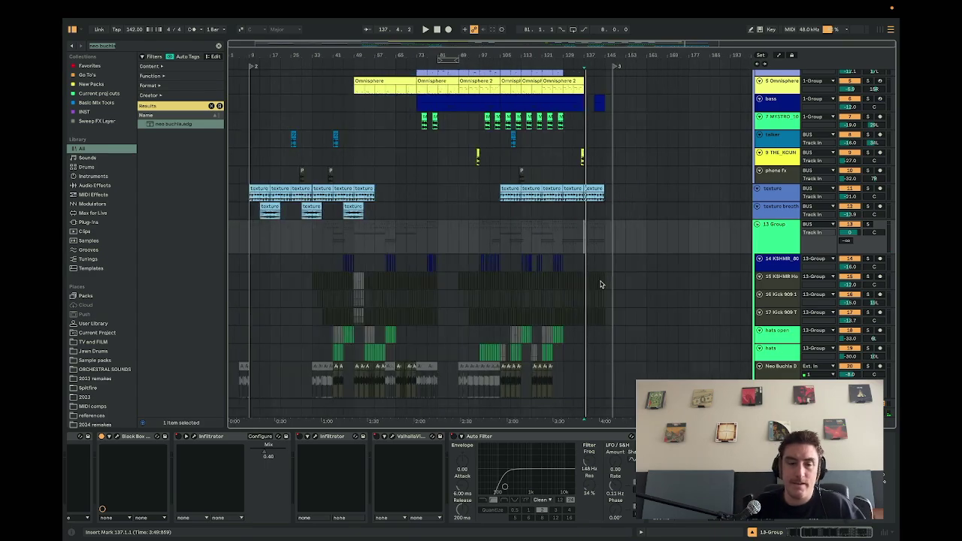
scroll(612, 259, "up", 4)
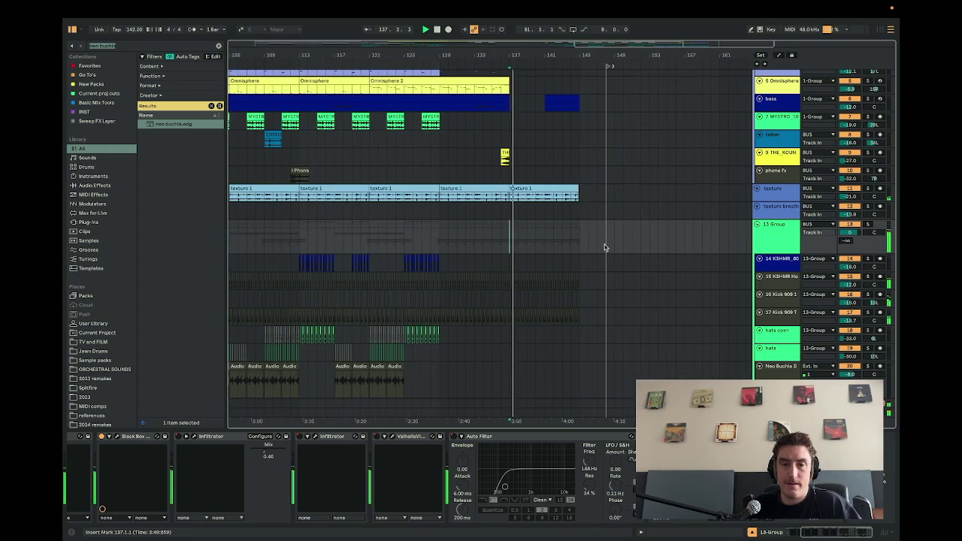
Play the outro from bar 141, looking over all tracks up to the end of the clips, and stop after bar 146.
left_click(546, 121)
scroll(546, 120, "up", 5)
scroll(546, 121, "down", 8)
scroll(546, 120, "up", 4)
scroll(549, 121, "down", 5)
scroll(552, 124, "up", 4)
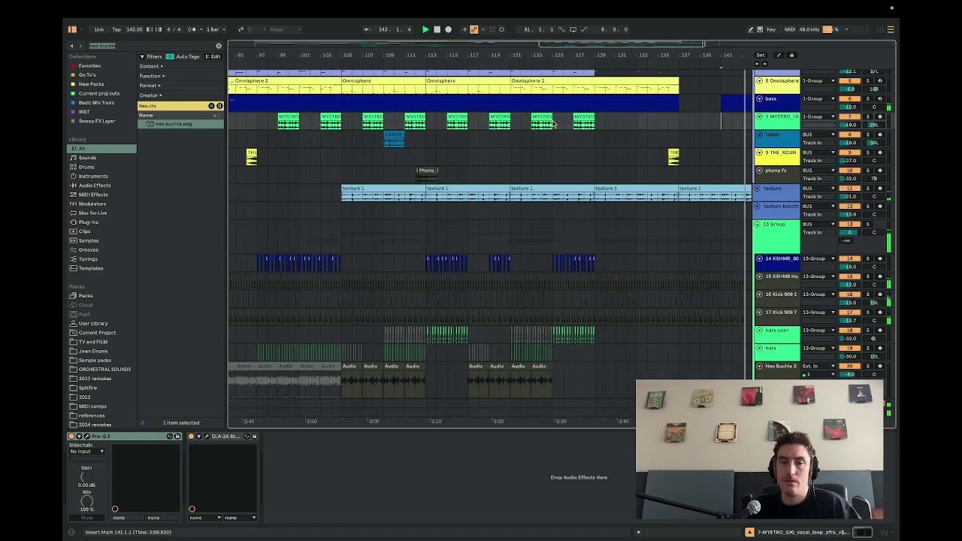
scroll(548, 125, "down", 4)
scroll(531, 128, "up", 2)
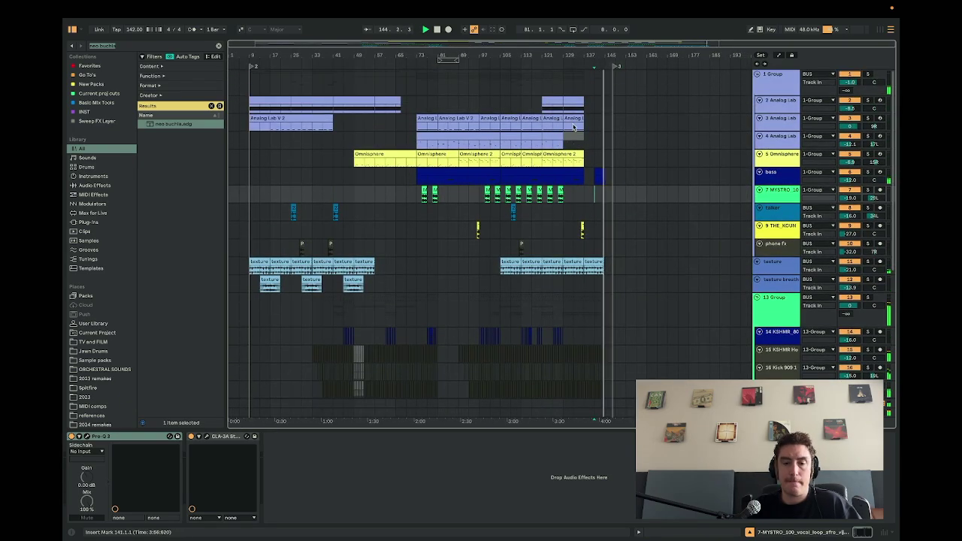
scroll(576, 161, "down", 5)
scroll(578, 169, "up", 5)
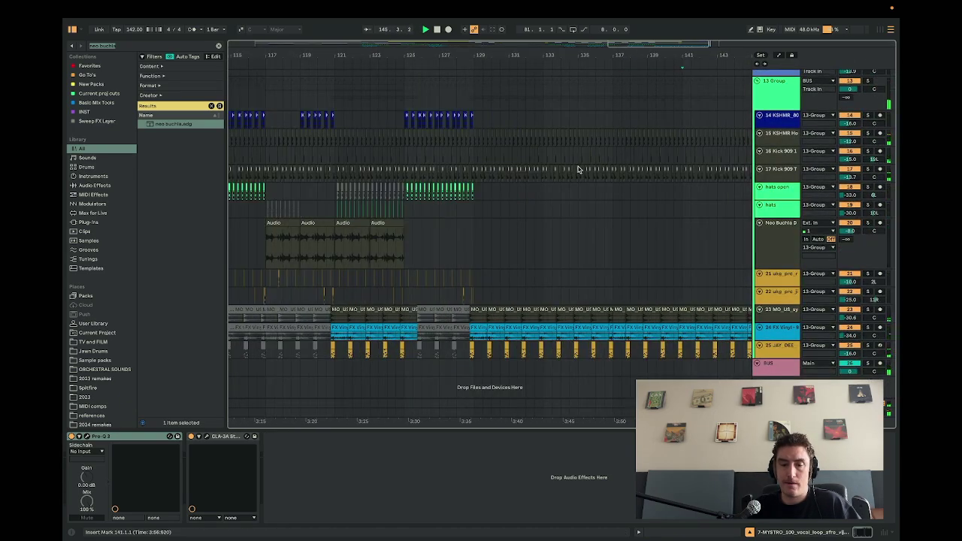
scroll(578, 169, "down", 5)
scroll(577, 169, "up", 2)
scroll(576, 167, "down", 3)
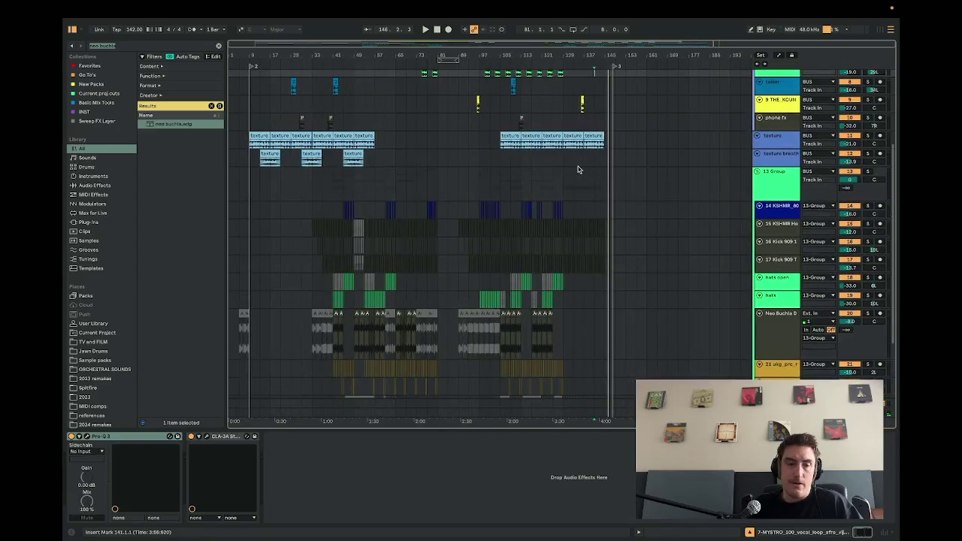
scroll(462, 221, "down", 5)
scroll(397, 278, "up", 8)
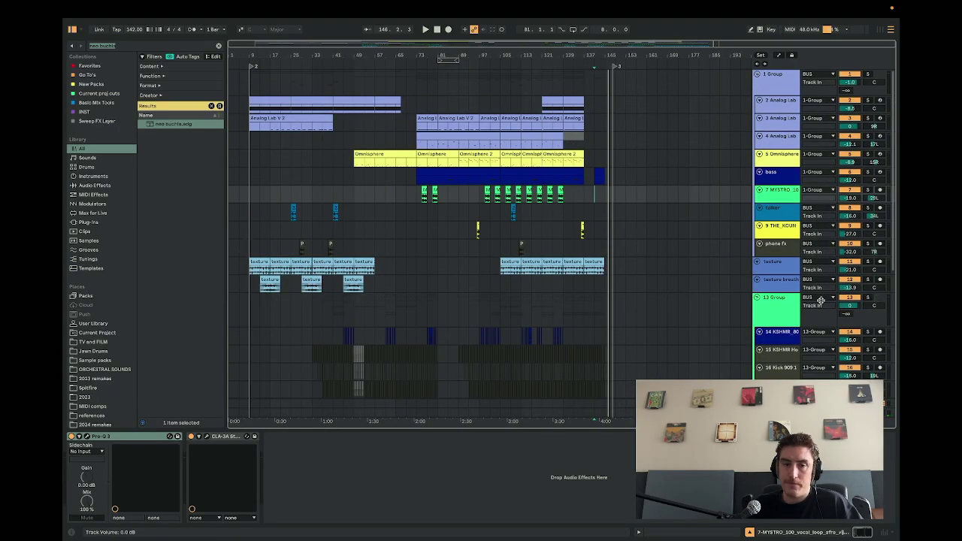
Select the phone fx track and step up to the 7 MYSTRO vocal track to show its effects chain.
scroll(609, 285, "down", 3)
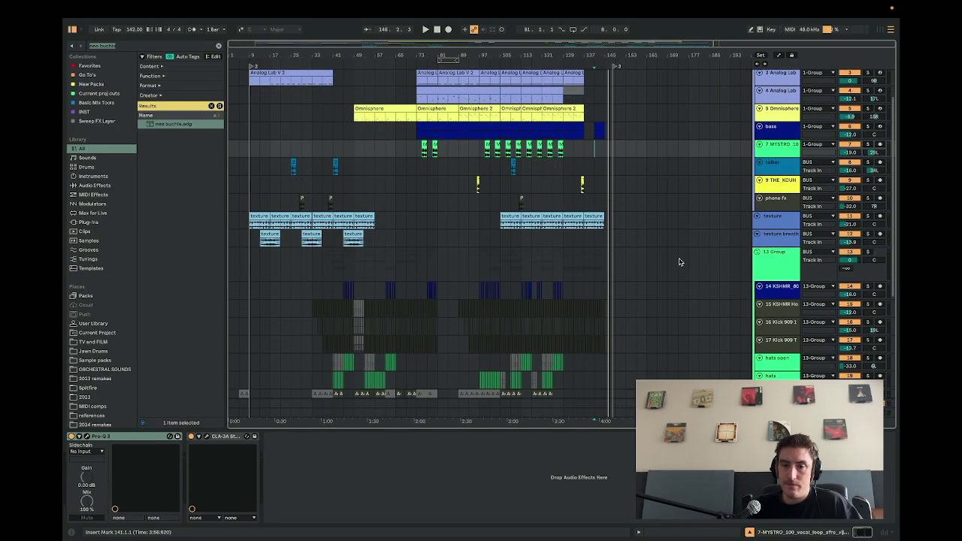
left_click(785, 205)
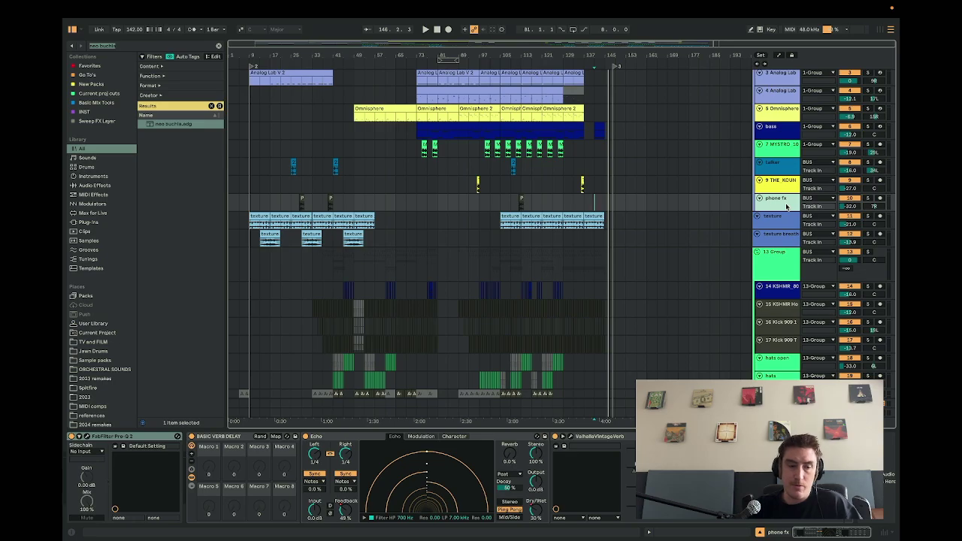
key("Up")
key("Up")
key("Up")
key("Up")
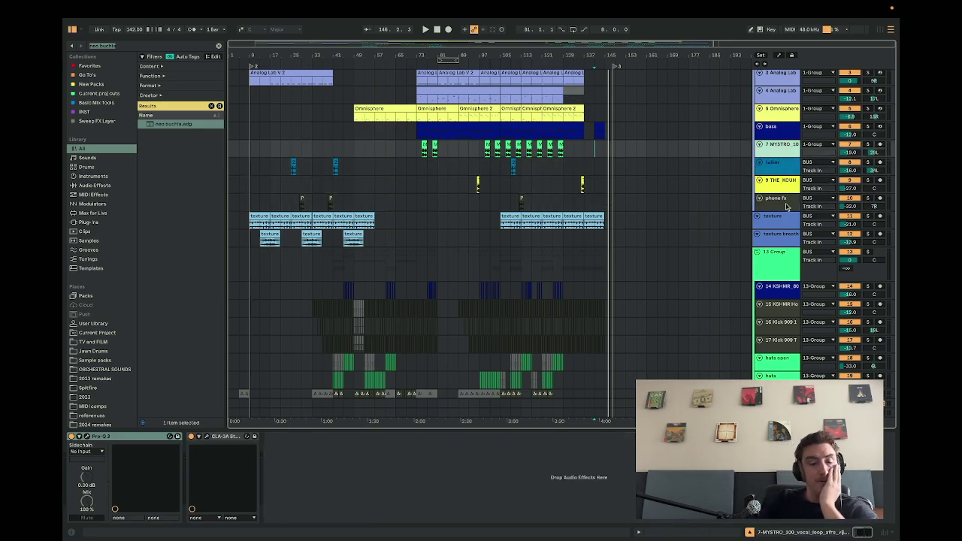
key("Down")
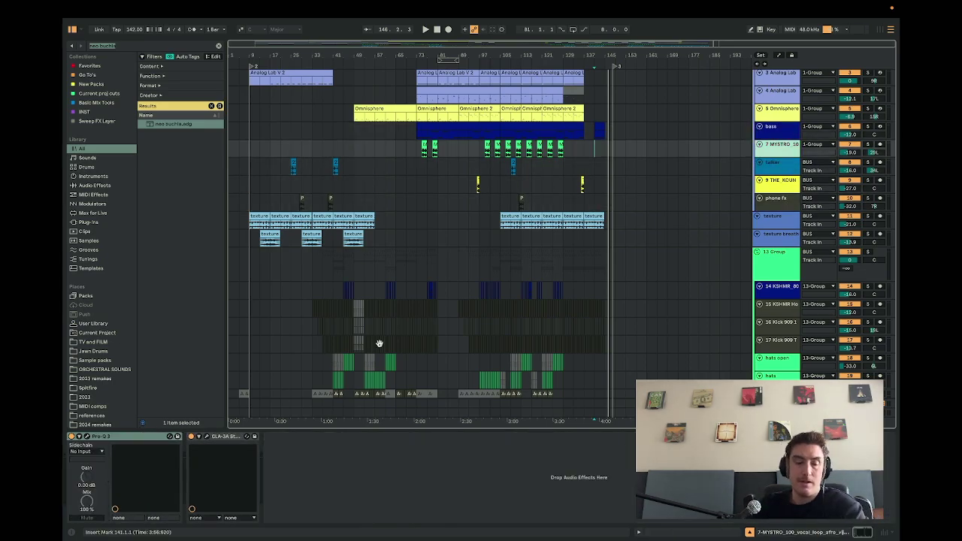
Open the CLA-3A compressor on the 7 MYSTRO vocal track to view its settings, and close it.
left_click(211, 438)
left_click(207, 437)
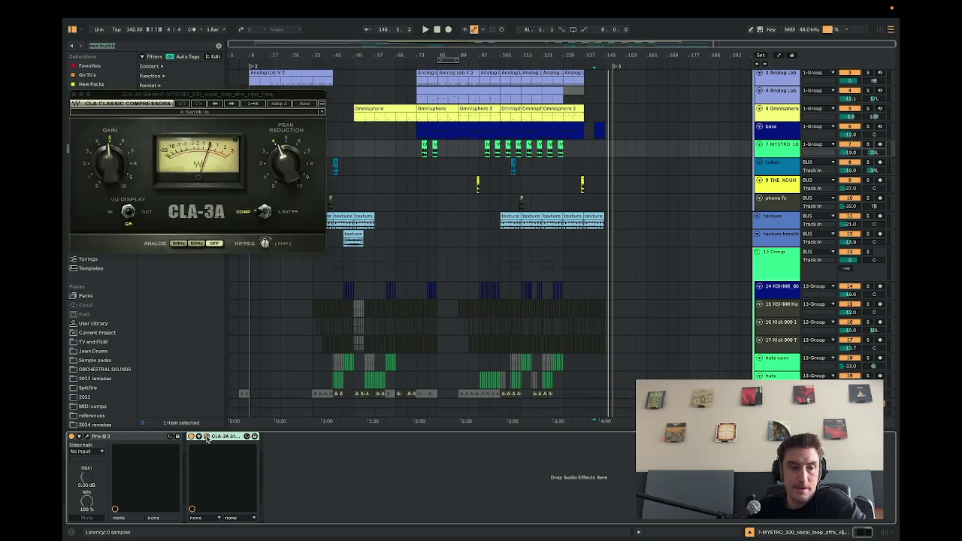
scroll(556, 156, "up", 5)
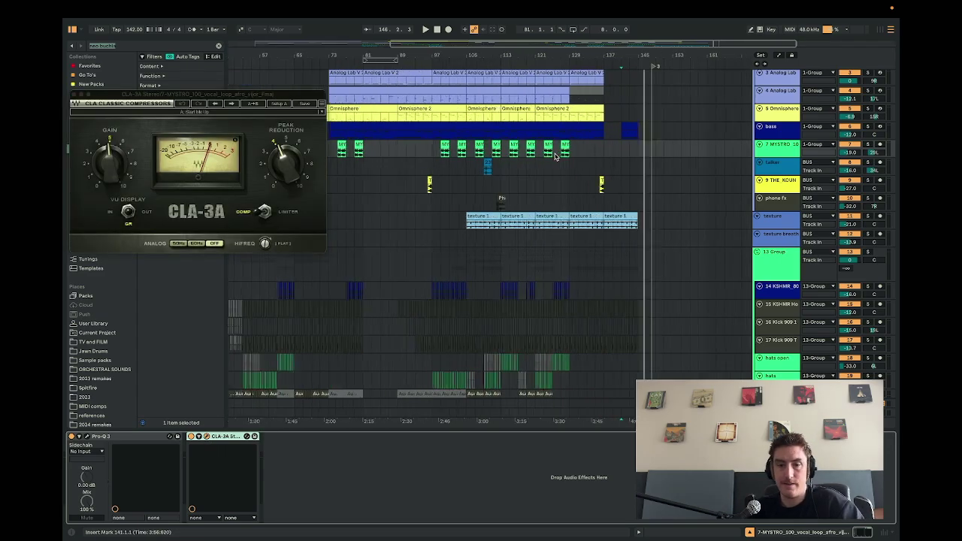
left_click(73, 94)
Look over the full arrangement down to the BUS track and select 13 Group to show the drum effects chain.
scroll(403, 169, "up", 3)
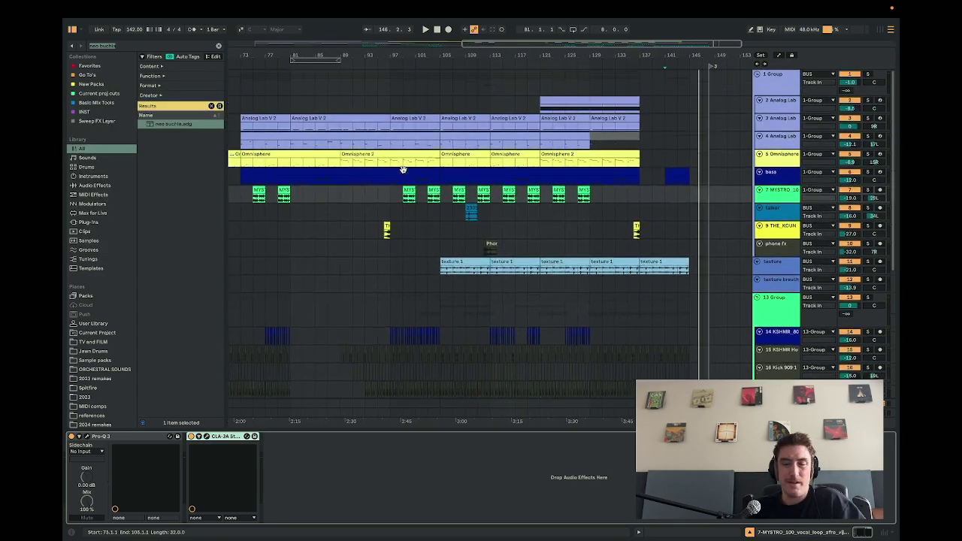
scroll(403, 170, "down", 10)
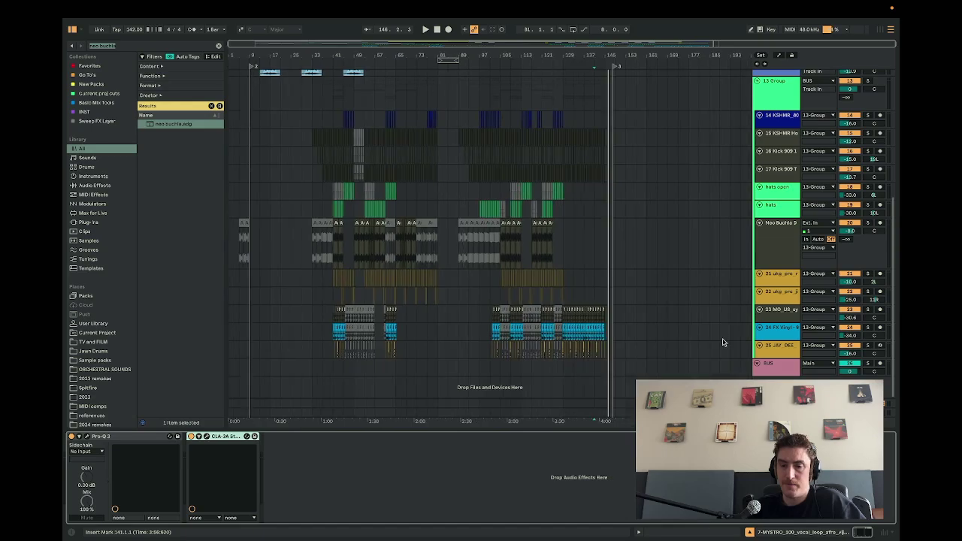
left_click(758, 364)
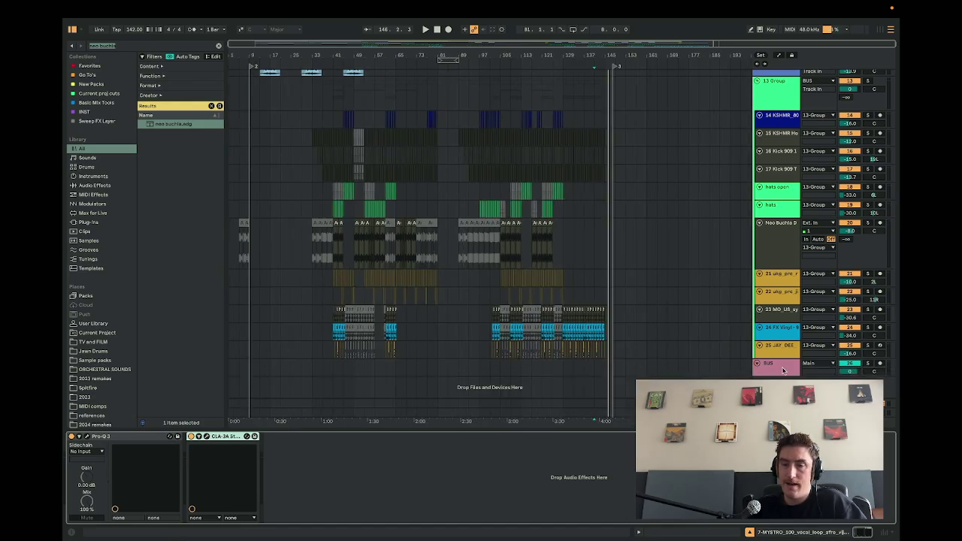
scroll(785, 248, "up", 5)
left_click(783, 218)
scroll(784, 218, "up", 3)
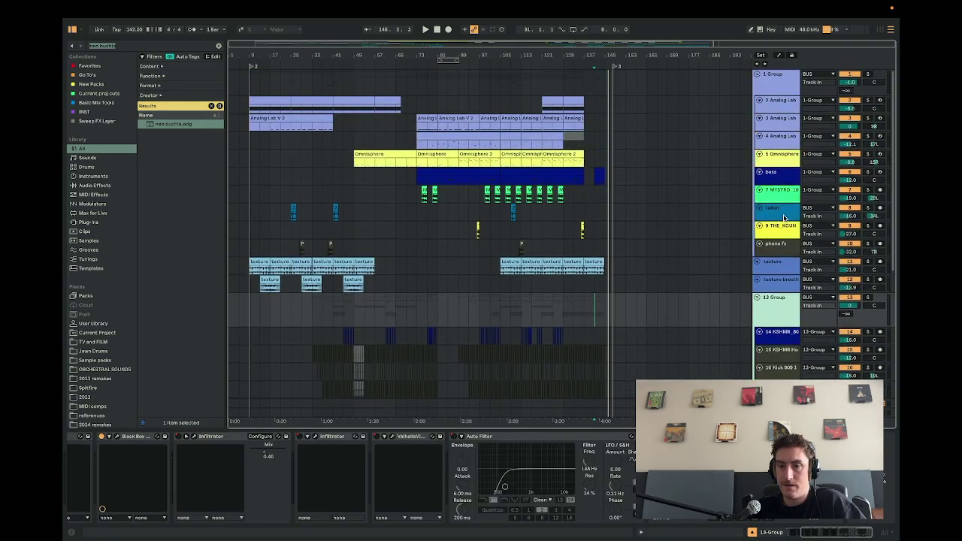
Select the BUS track, enlarge it slightly, and step down to the A-SSL PARALELL MASTER return to show its device chain.
scroll(785, 94, "down", 10)
left_click(781, 368)
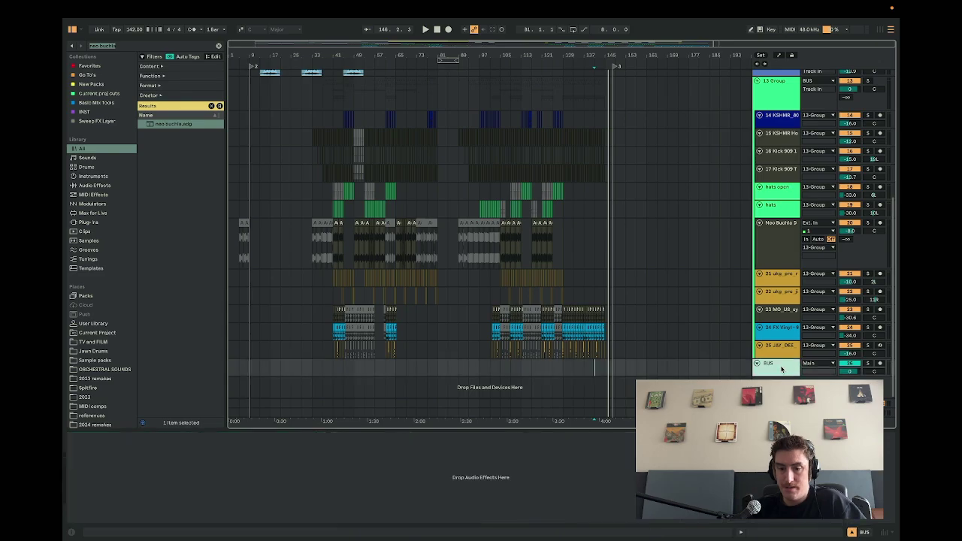
left_click_drag(779, 375, 779, 381)
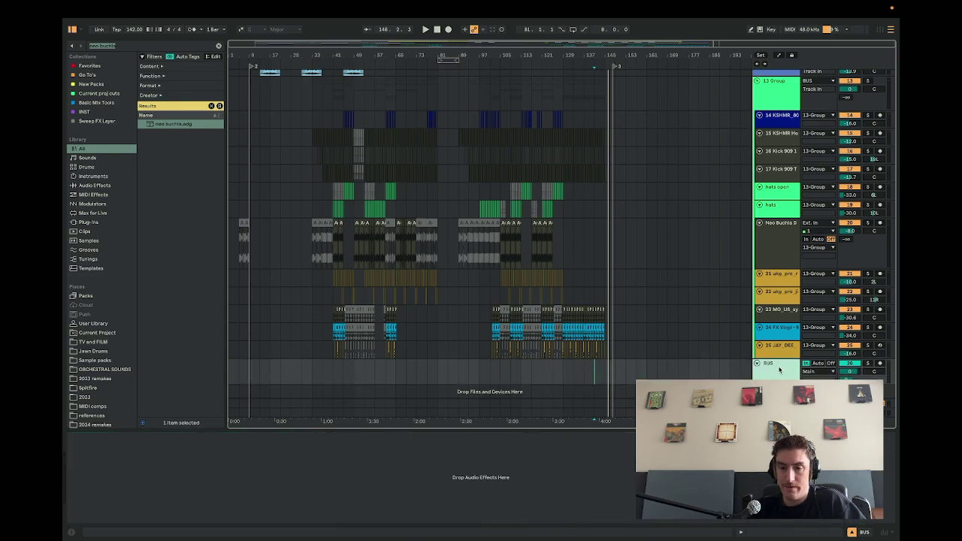
key("Down")
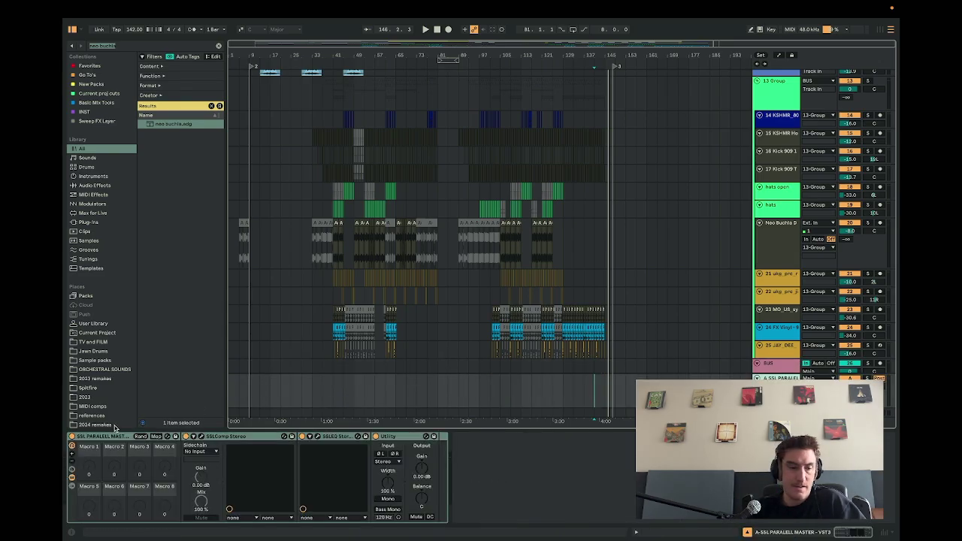
Open the SSLComp and SSLEQ plug-ins on the SSL PARALELL MASTER return side by side to view their settings, and close both.
left_click(199, 436)
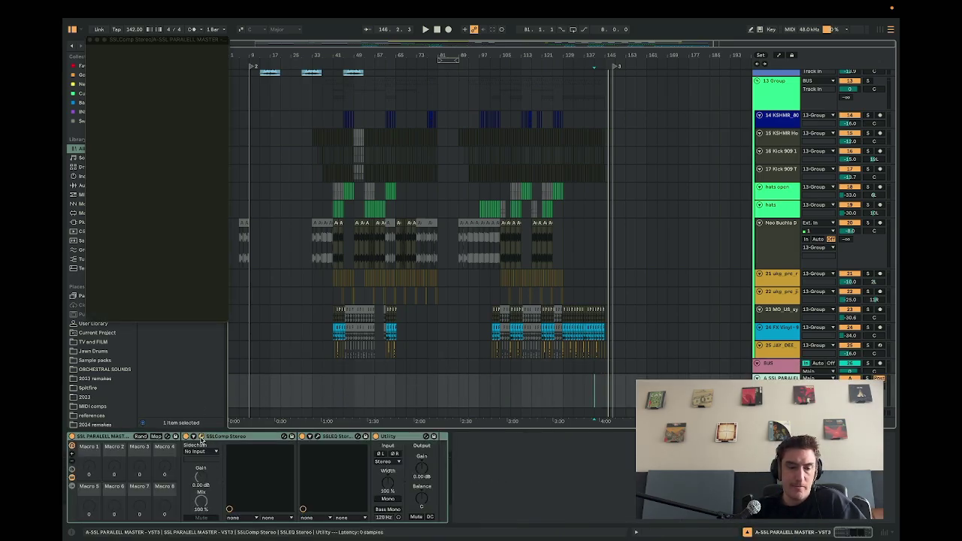
left_click(317, 438)
left_click_drag(204, 43, 360, 147)
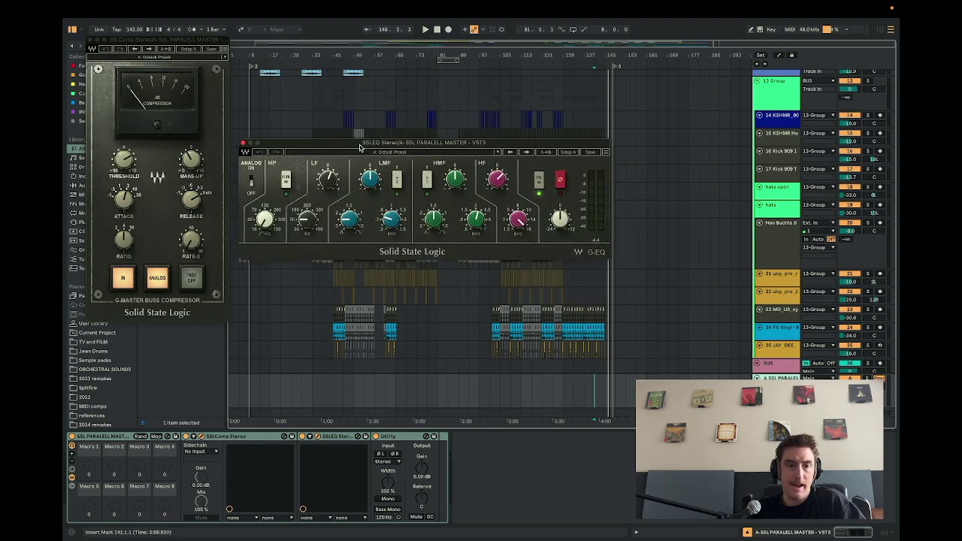
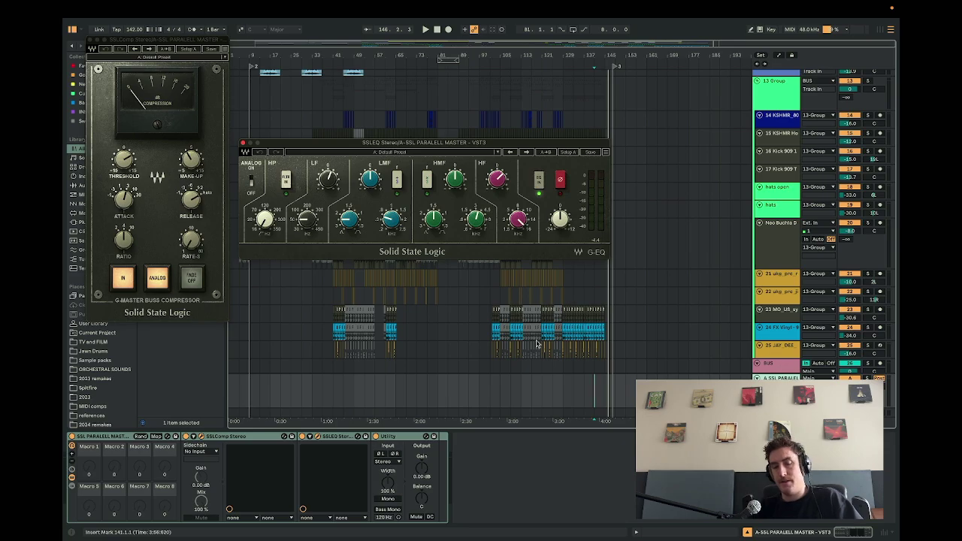
left_click(242, 143)
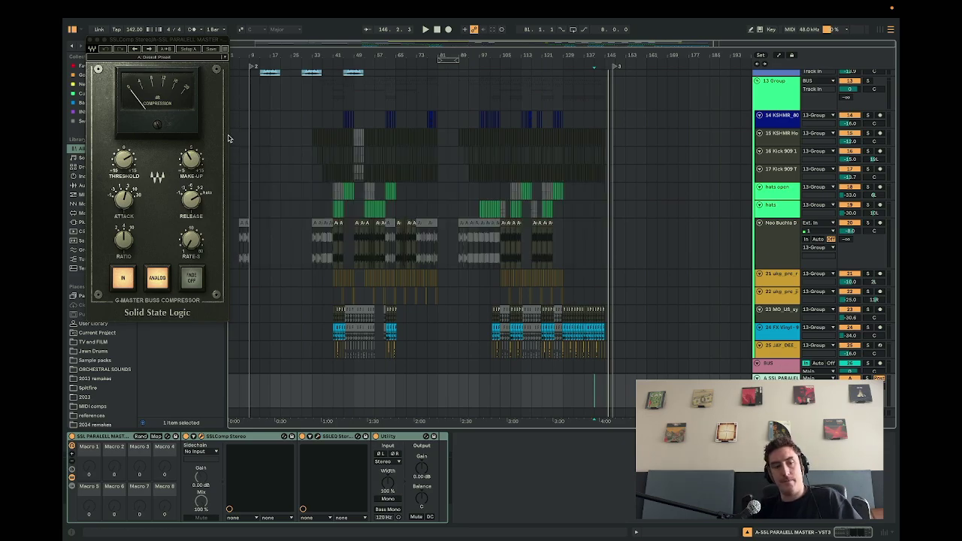
left_click(90, 40)
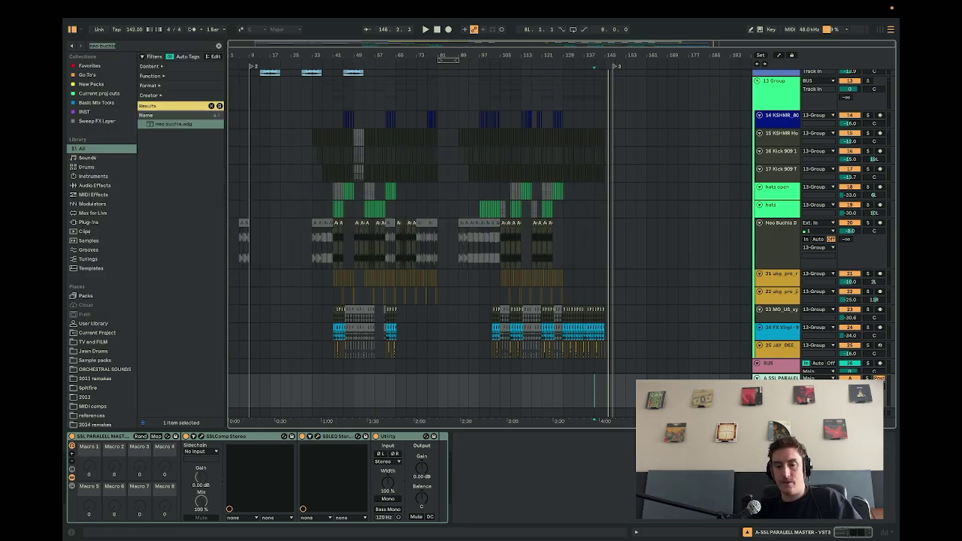
Select the Main track and look through its mastering chain from the MIXOUT 13 rack to the Pro-L 2 limiter.
left_click(774, 406)
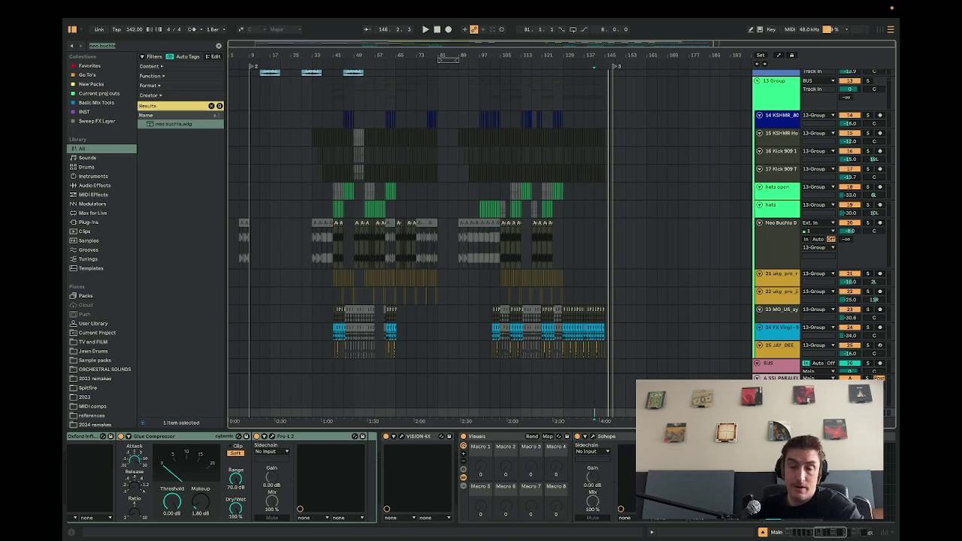
scroll(560, 472, "left", 5)
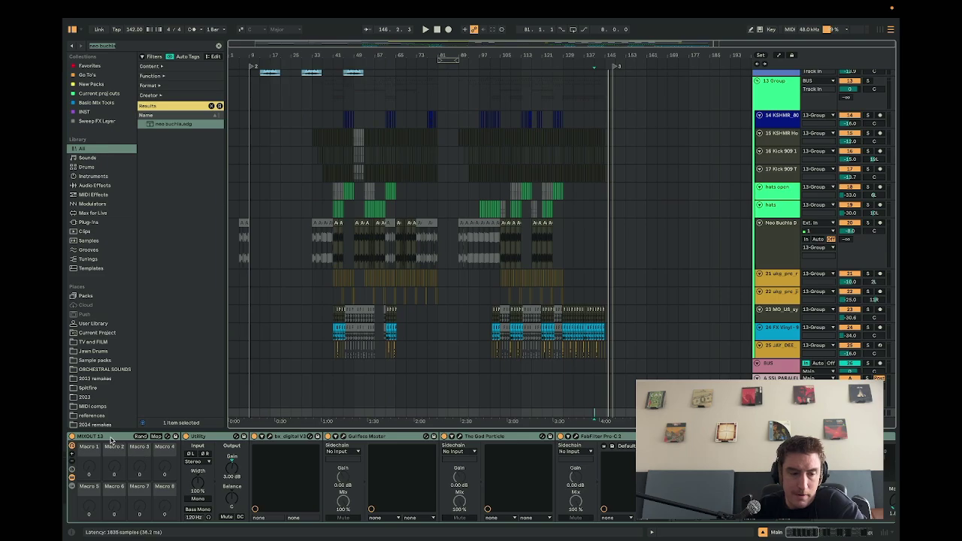
scroll(309, 465, "right", 5)
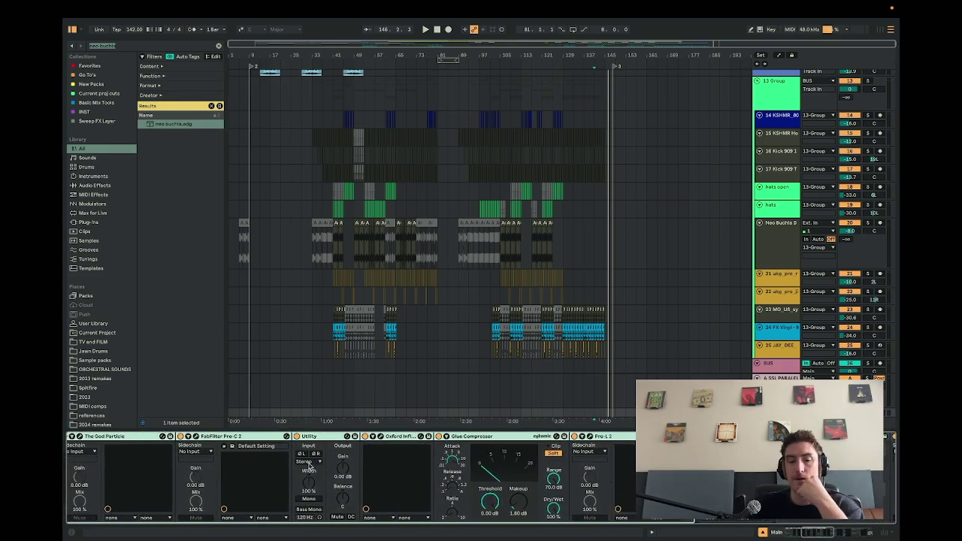
left_click(483, 440)
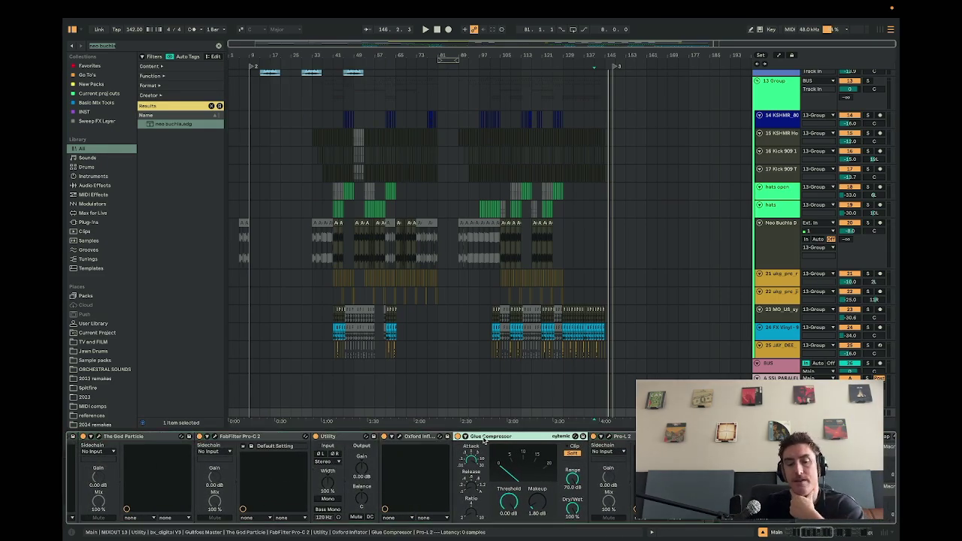
scroll(483, 441, "left", 5)
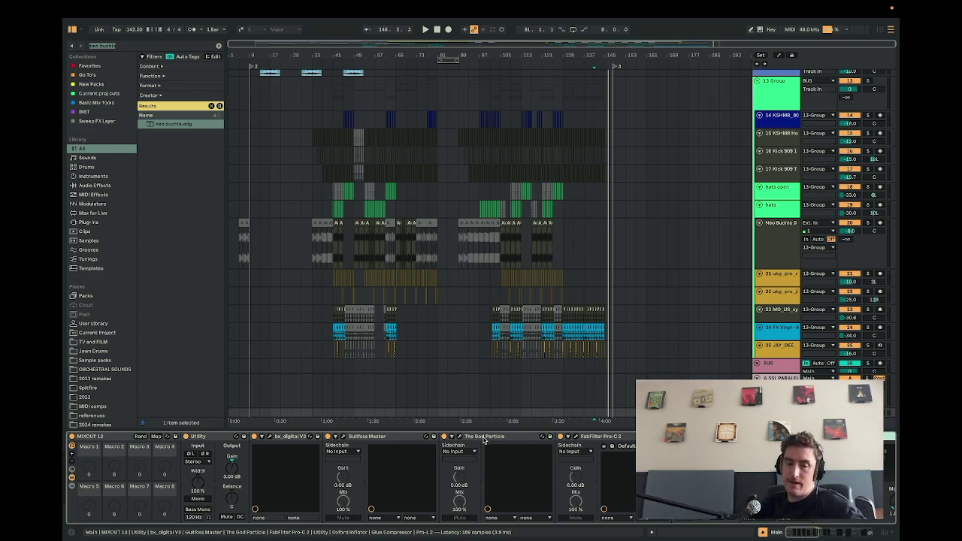
left_click(484, 436)
scroll(489, 473, "right", 5)
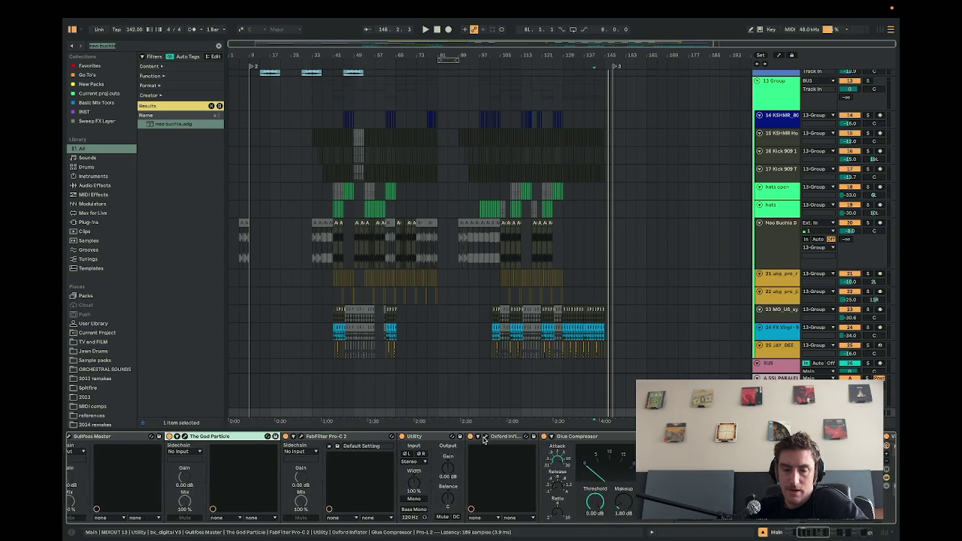
scroll(481, 459, "left", 6)
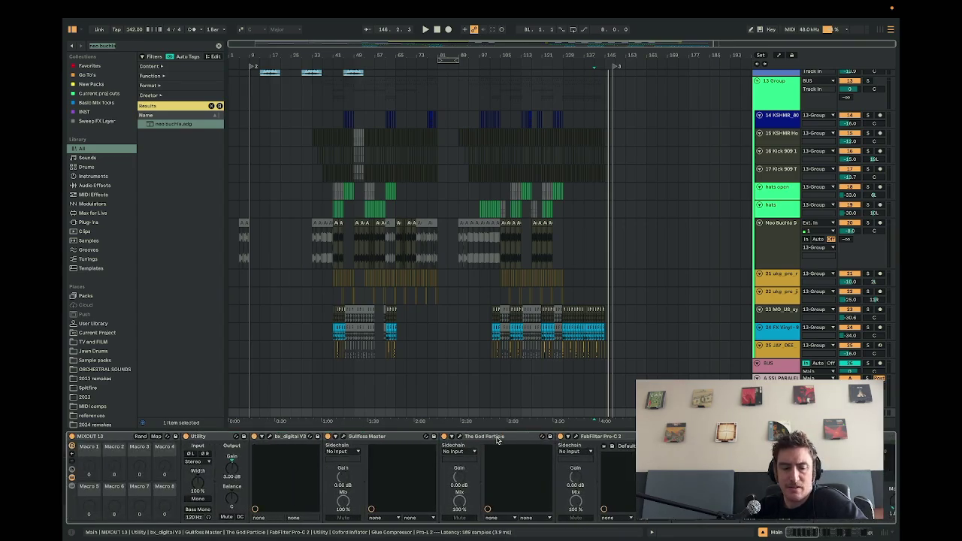
Open the bx_digital V3 equalizer on the Main track, audition the outro from bar 141 with it in view, and close it.
left_click(289, 436)
left_click(269, 437)
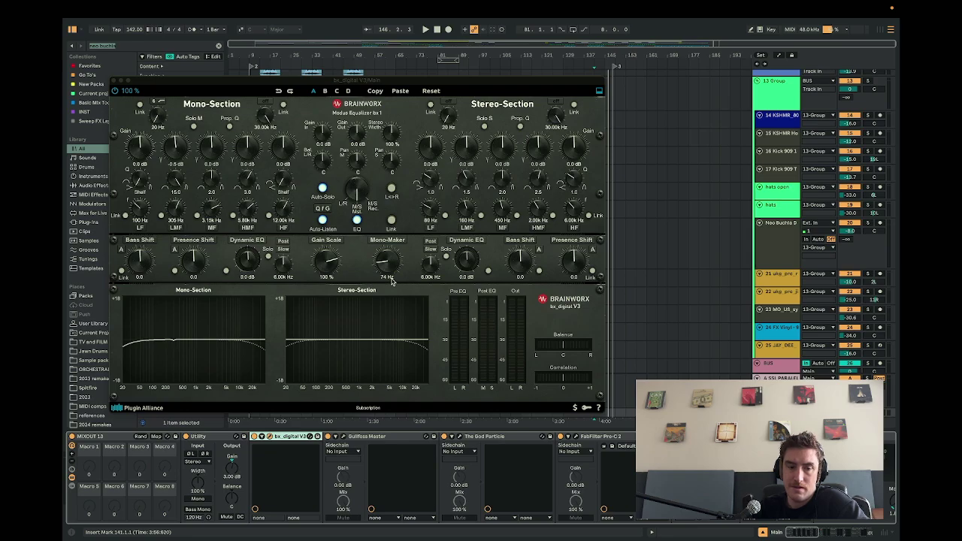
key("space")
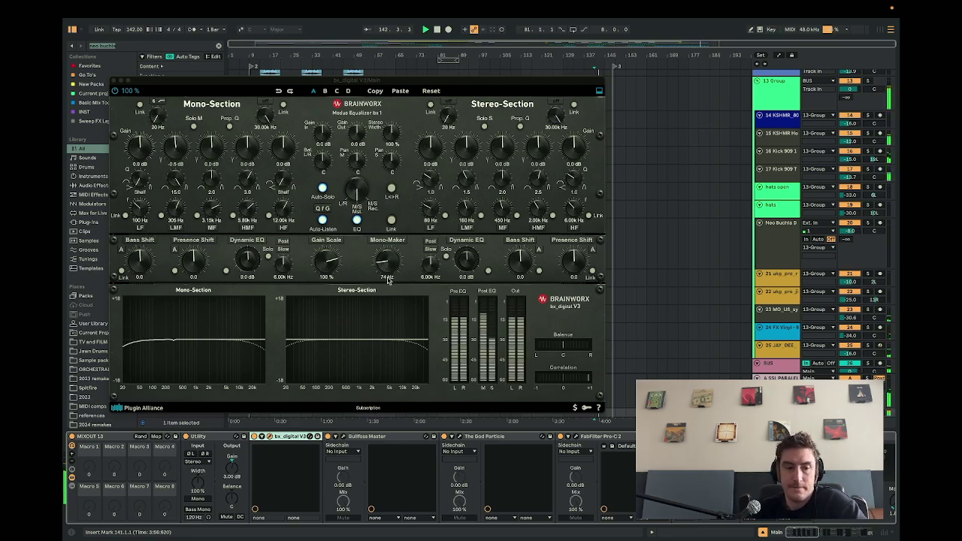
left_click(175, 216)
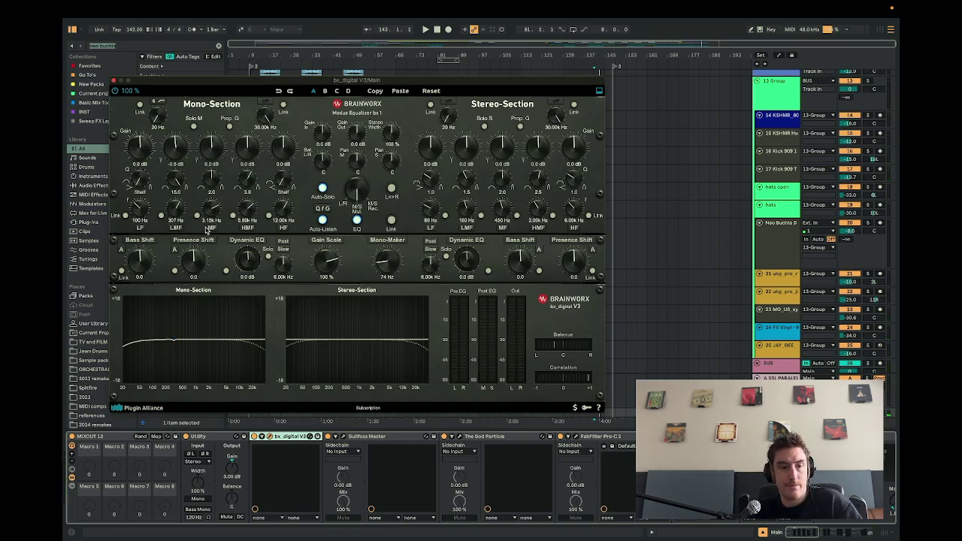
key("space")
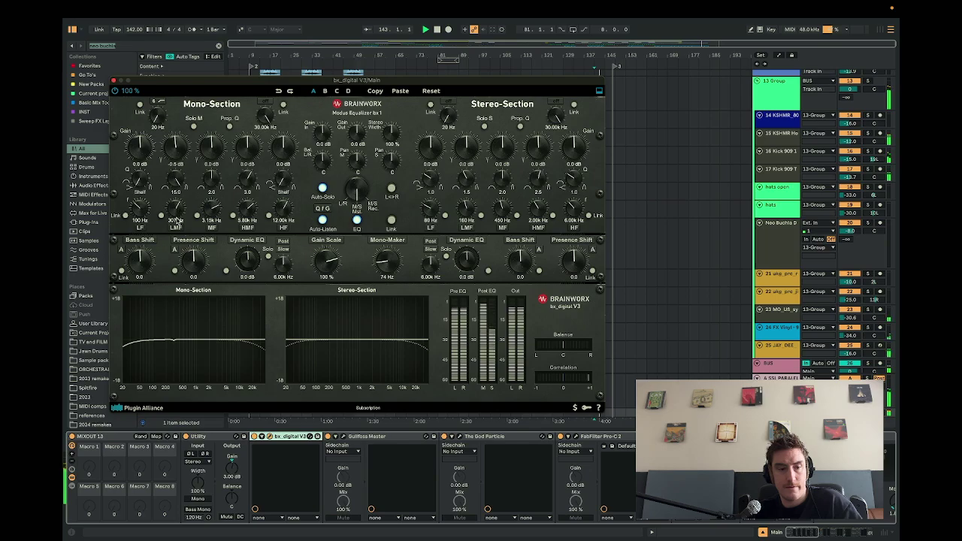
key("space")
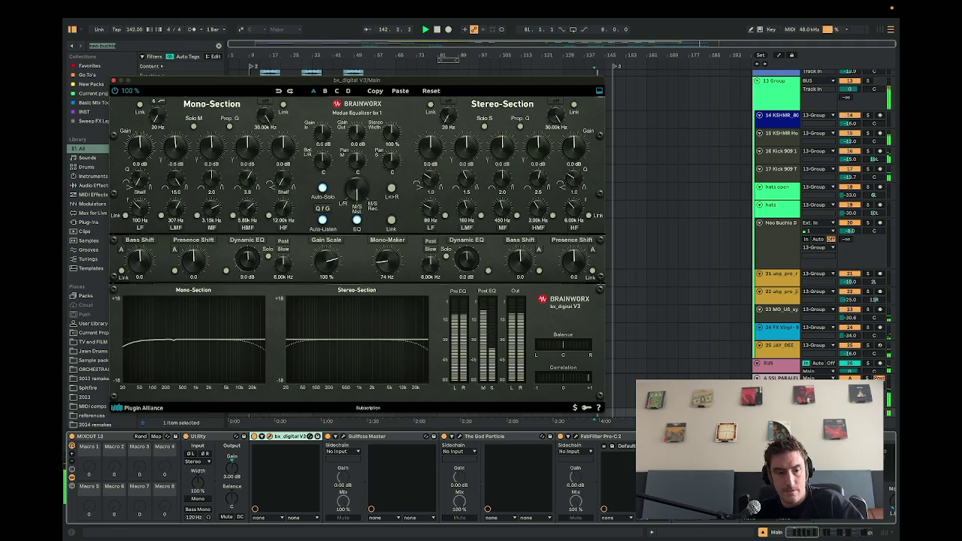
key("space")
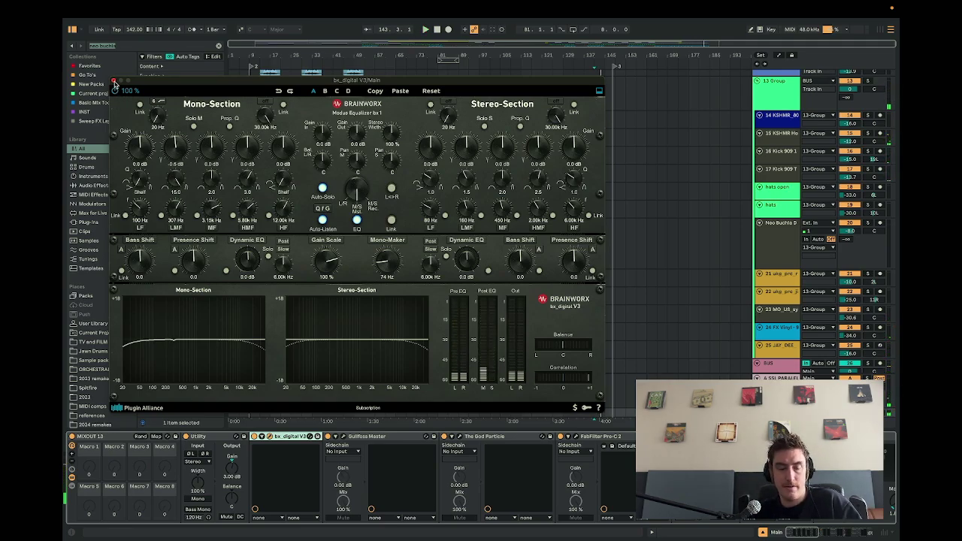
left_click(114, 80)
Open Gullfoss Master on the Main track, play the outro to watch its EQ curve respond, and close it.
left_click(343, 437)
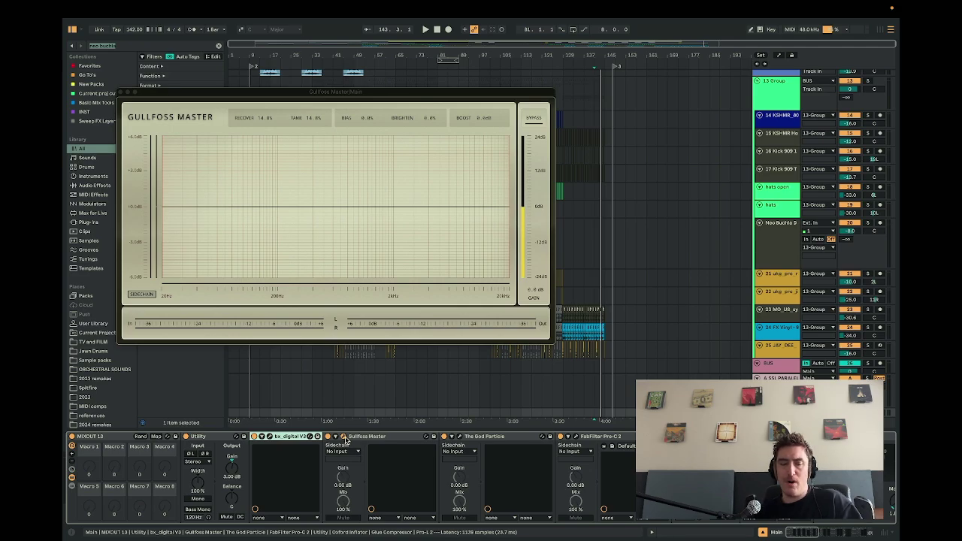
key("space")
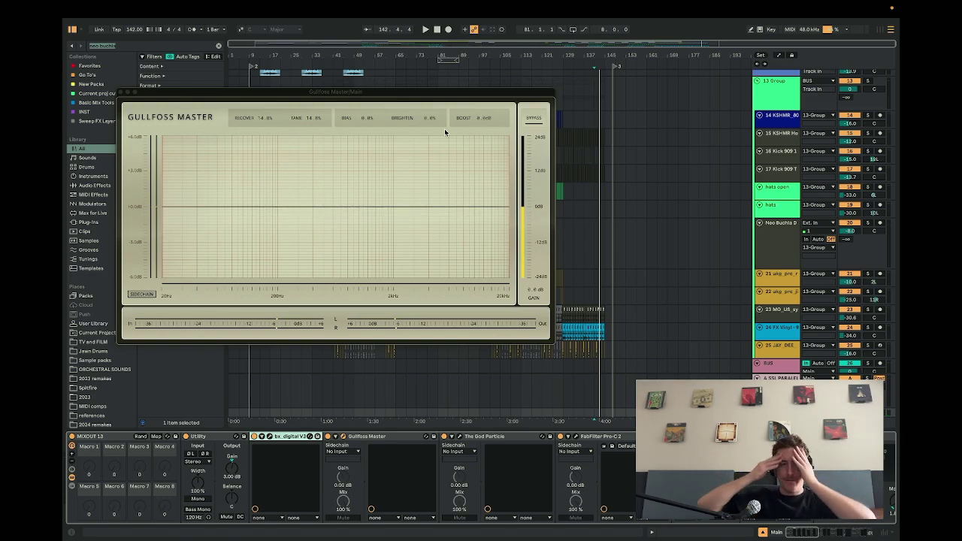
key("space")
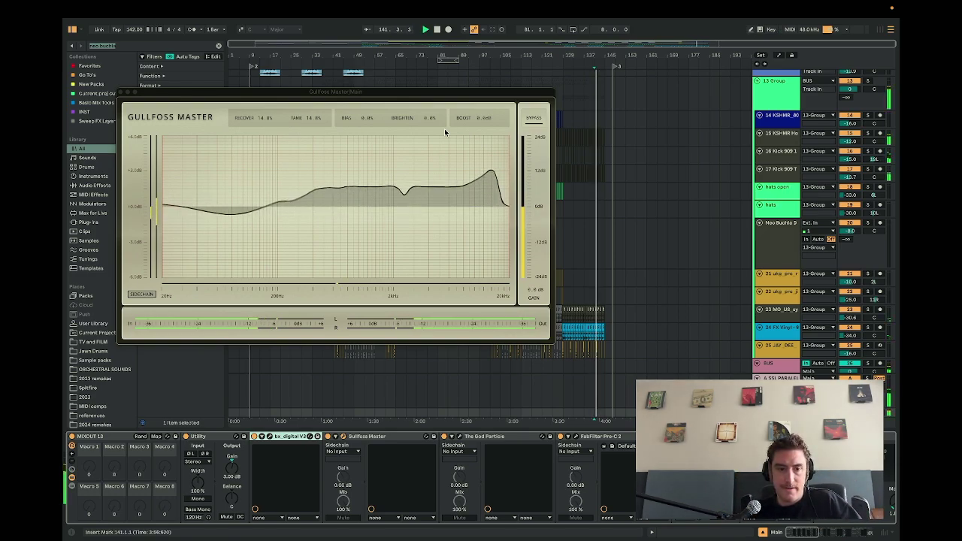
left_click(121, 93)
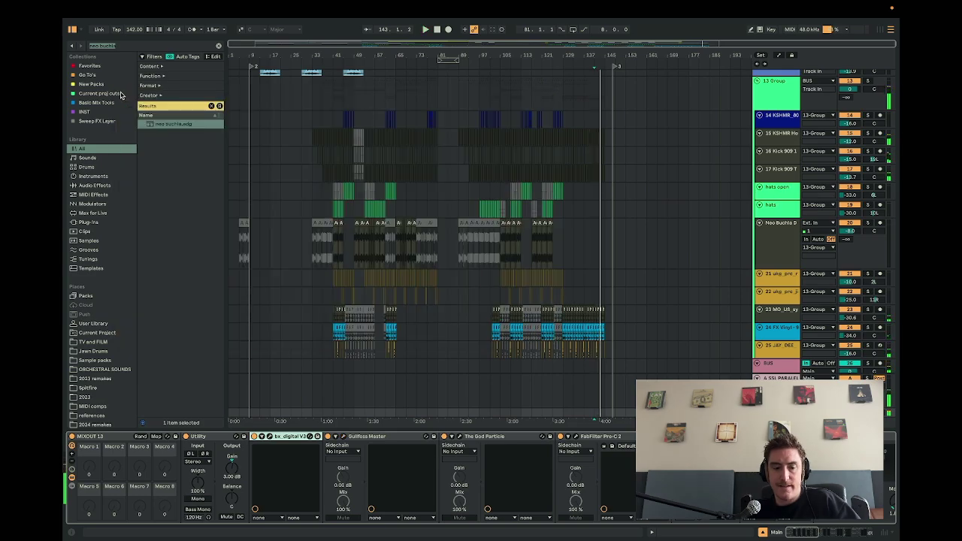
Open The God Particle on the Main track to view its settings, and loop bars 113 to 129 of the arrangement.
left_click(459, 436)
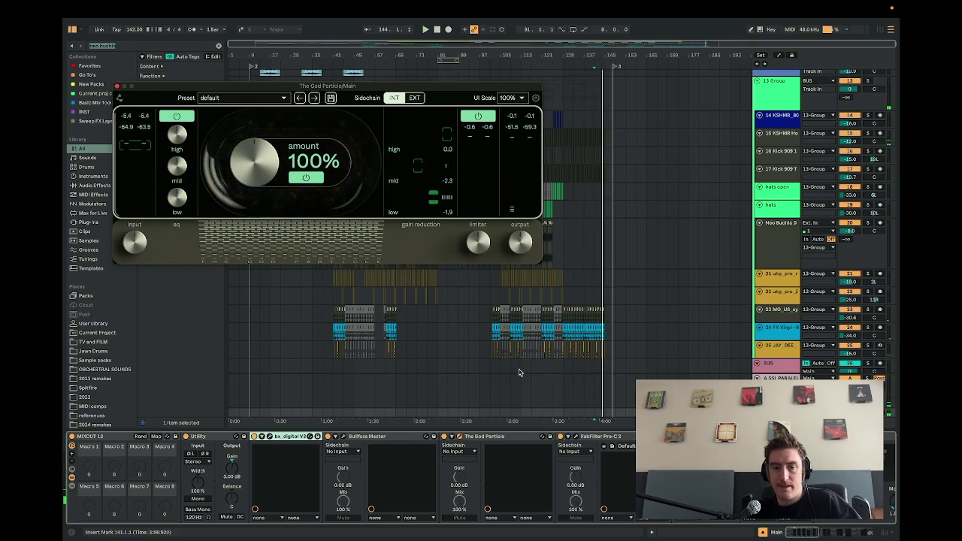
scroll(518, 372, "down", 1)
left_click_drag(521, 357, 562, 358)
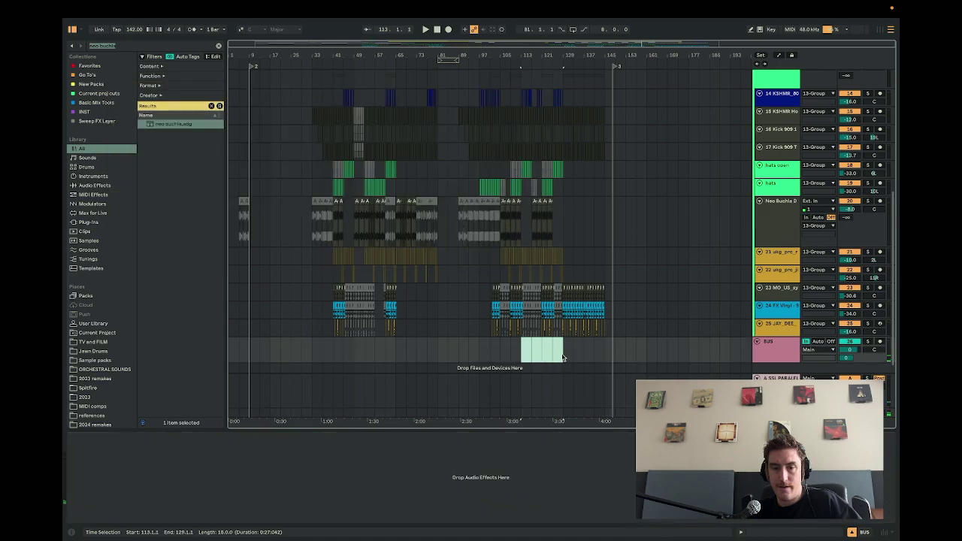
key("ctrl+l")
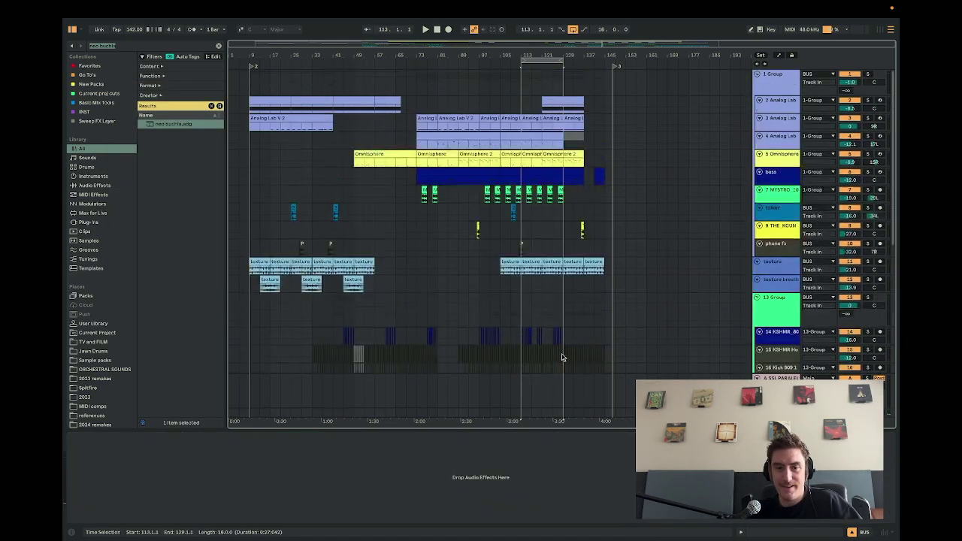
Narrow the loop to bars 121 to 129 and play it to watch The God Particle react.
scroll(562, 358, "up", 5)
key("plus")
left_click_drag(516, 87, 564, 87)
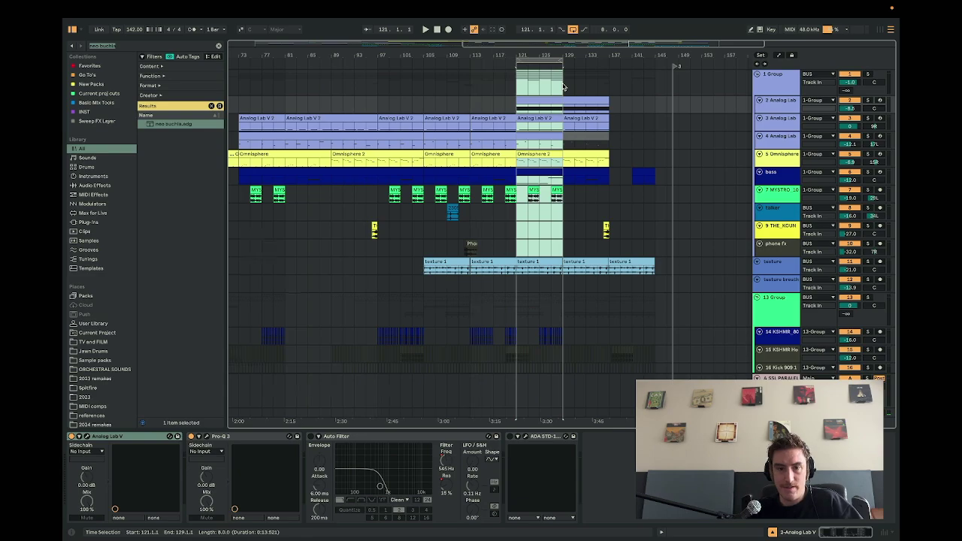
scroll(563, 88, "down", 6)
key("space")
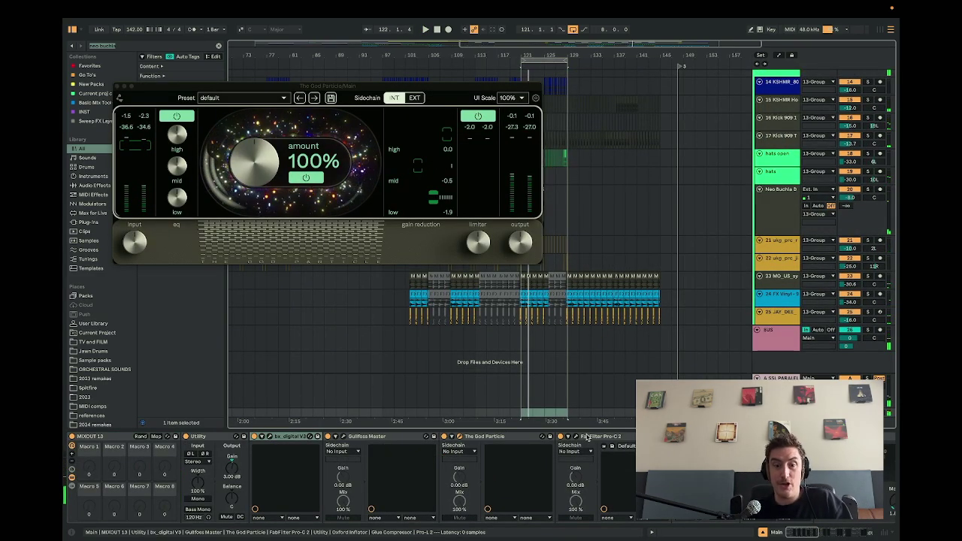
Open FabFilter Pro-C 2 on the Main track and play the looped section to watch its gain reduction.
left_click(576, 436)
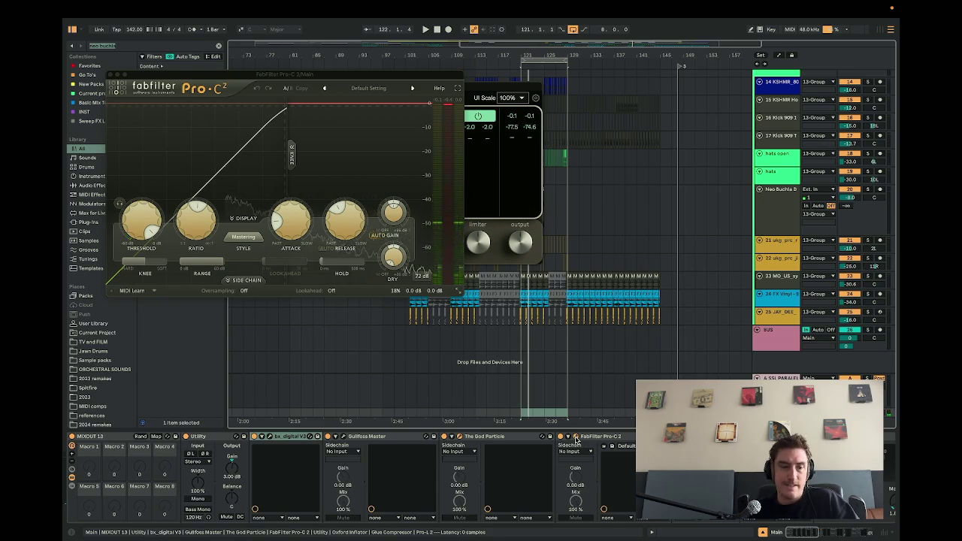
scroll(575, 438, "right", 5)
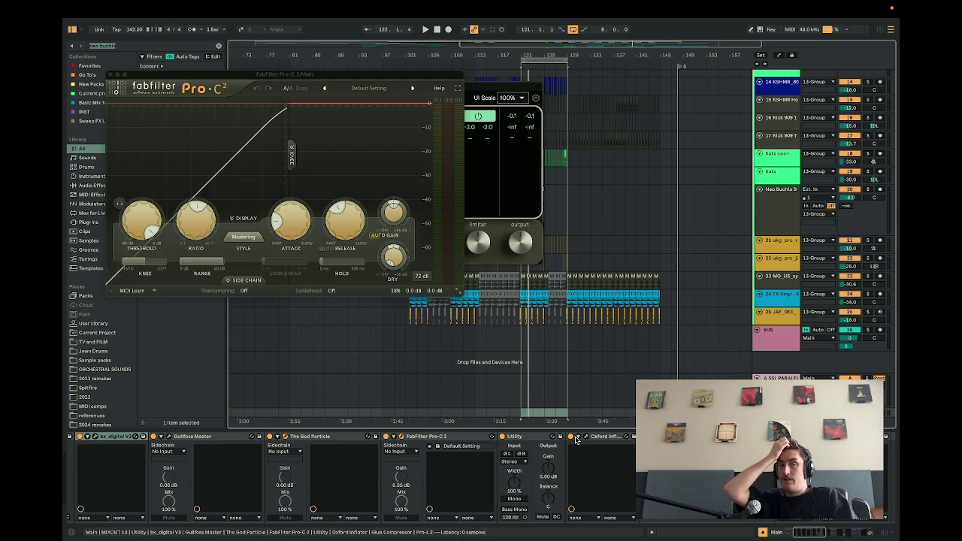
key("space")
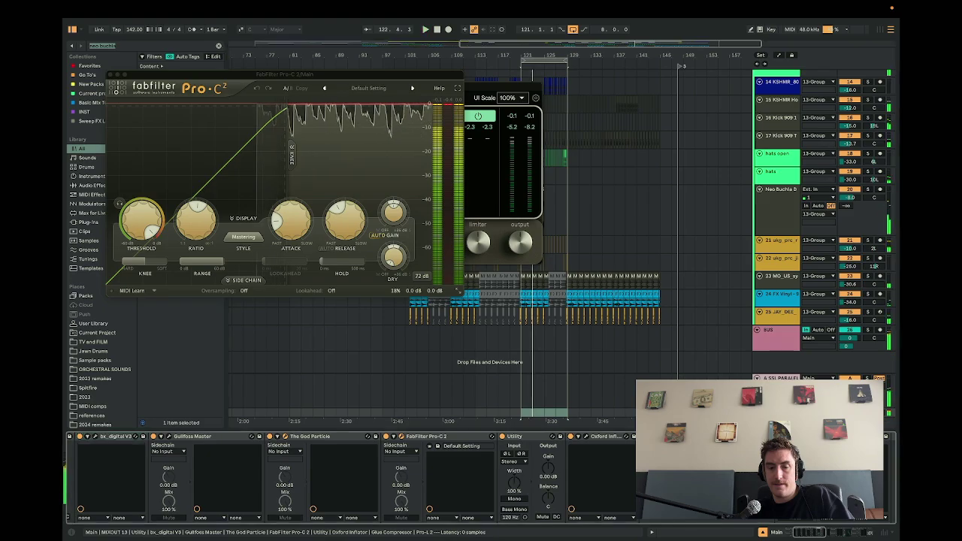
Open the Oxford Inflator further along the Main track's chain to view its effect and curve settings.
scroll(523, 473, "right", 3)
left_click(524, 436)
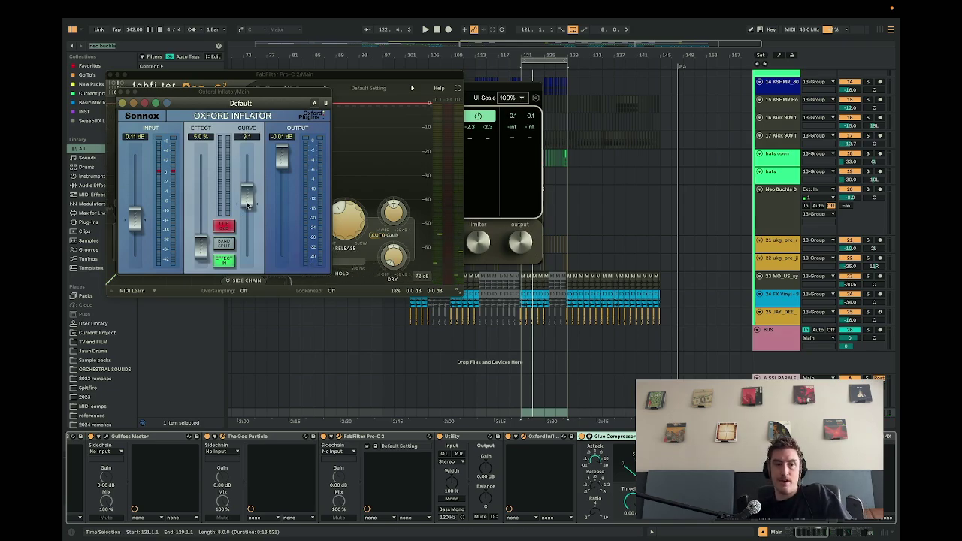
mouse_move(247, 203)
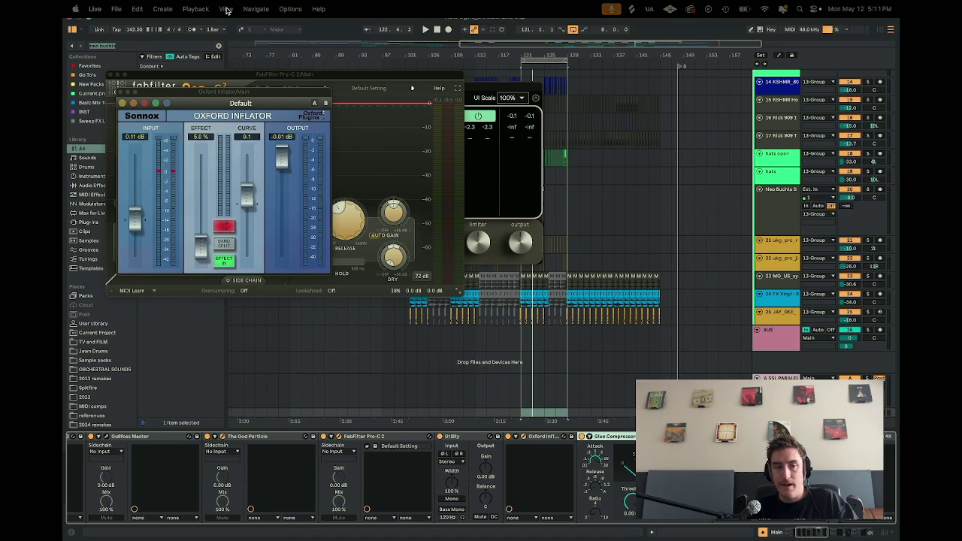
Play the looped section to watch the Oxford Inflator's meters, and close the Inflator, Pro-C 2 and The God Particle windows.
key("space")
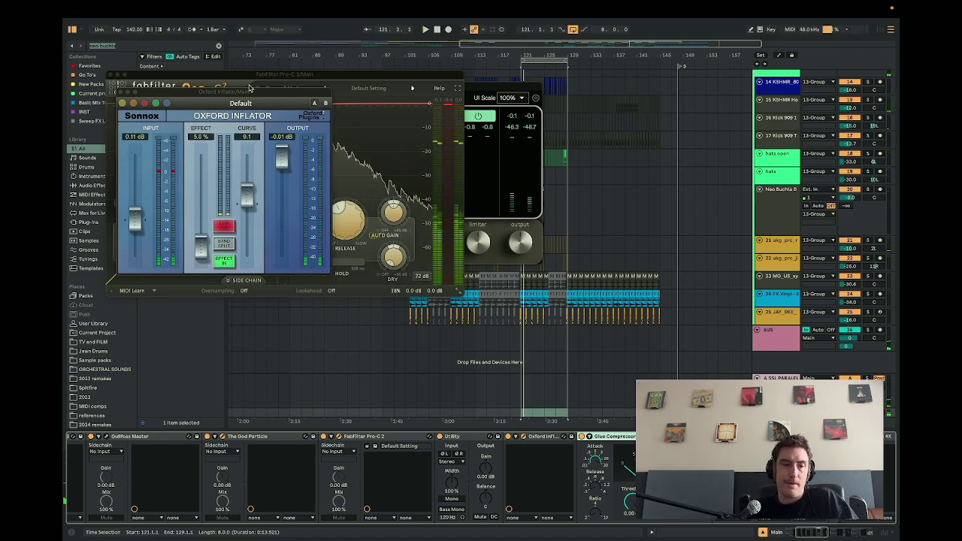
left_click(122, 103)
left_click(111, 75)
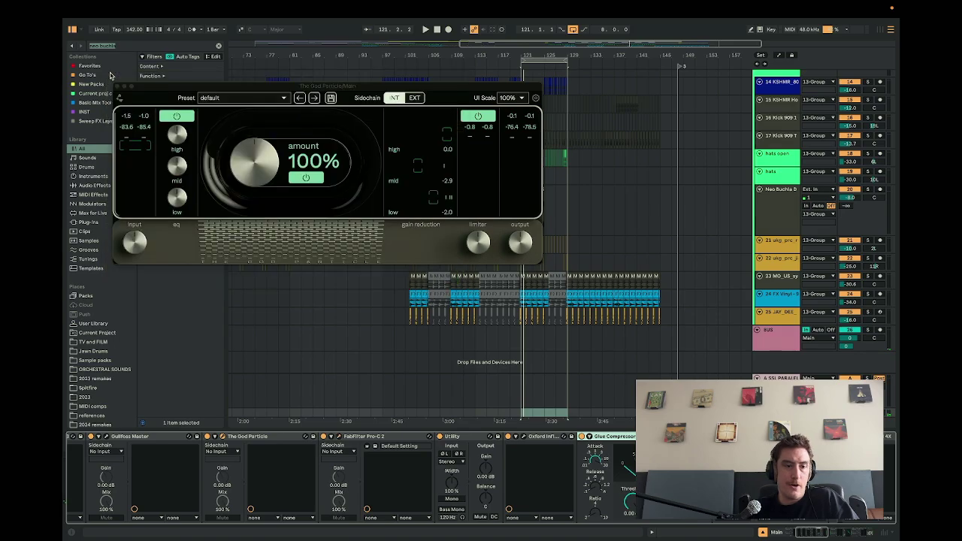
left_click(118, 88)
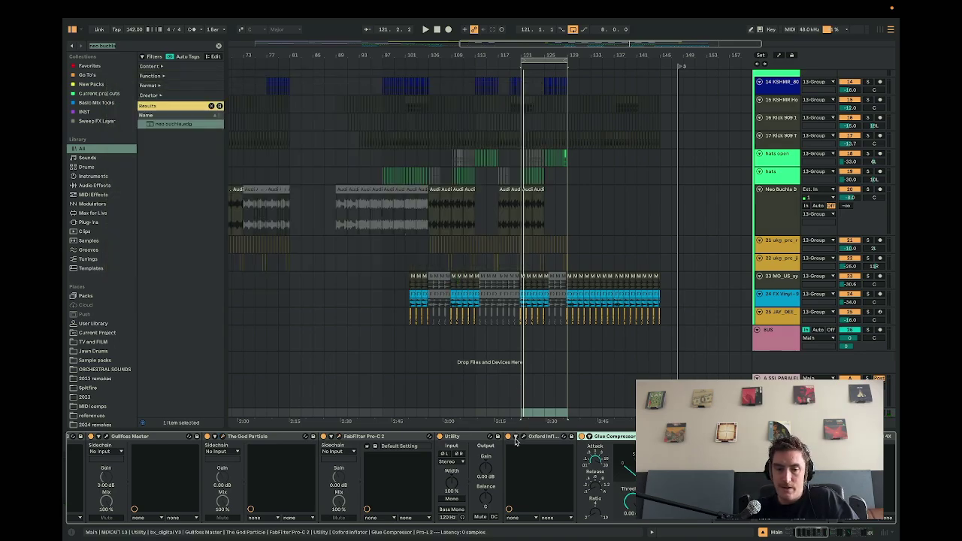
Open FabFilter Pro-L 2 on the Main track to review its gain and limiting style options, and close it.
scroll(515, 442, "right", 5)
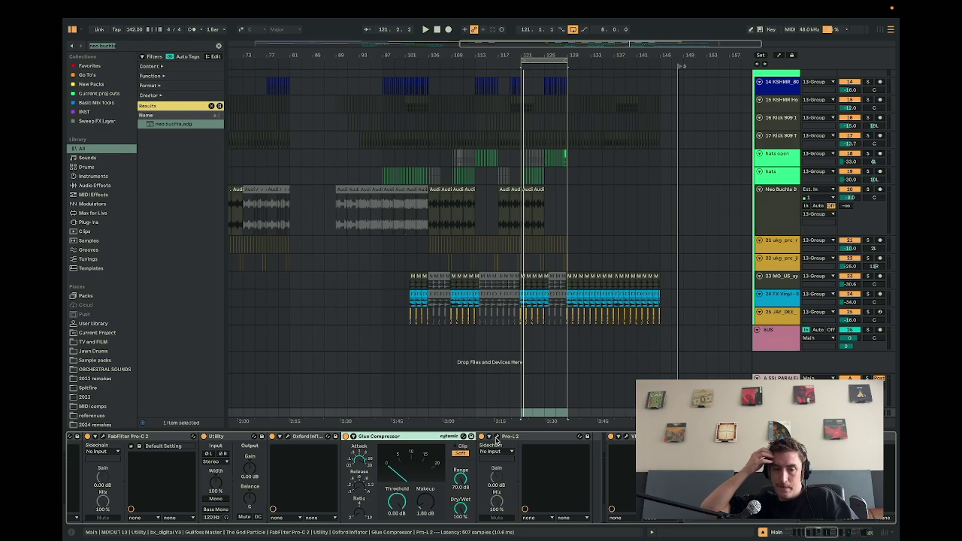
left_click(496, 438)
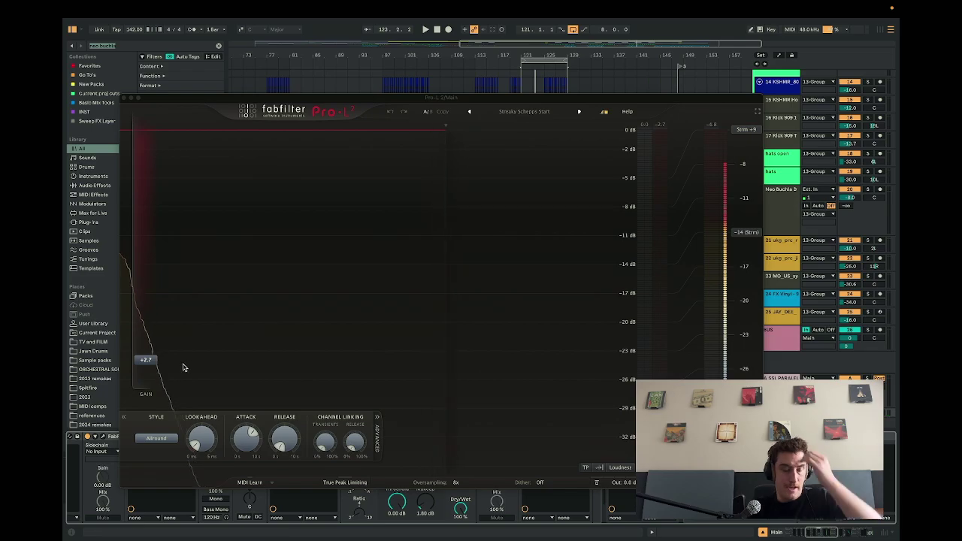
mouse_move(154, 361)
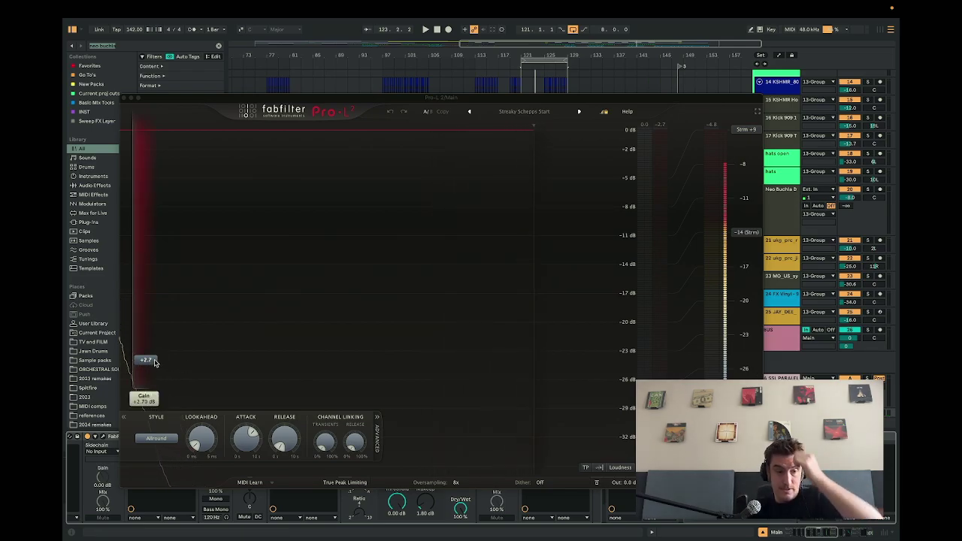
left_click(164, 440)
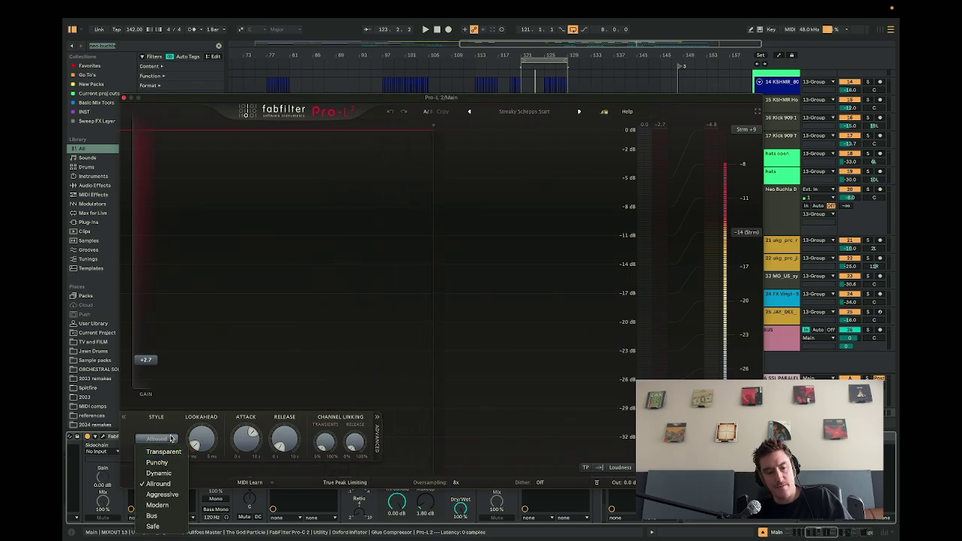
left_click(171, 439)
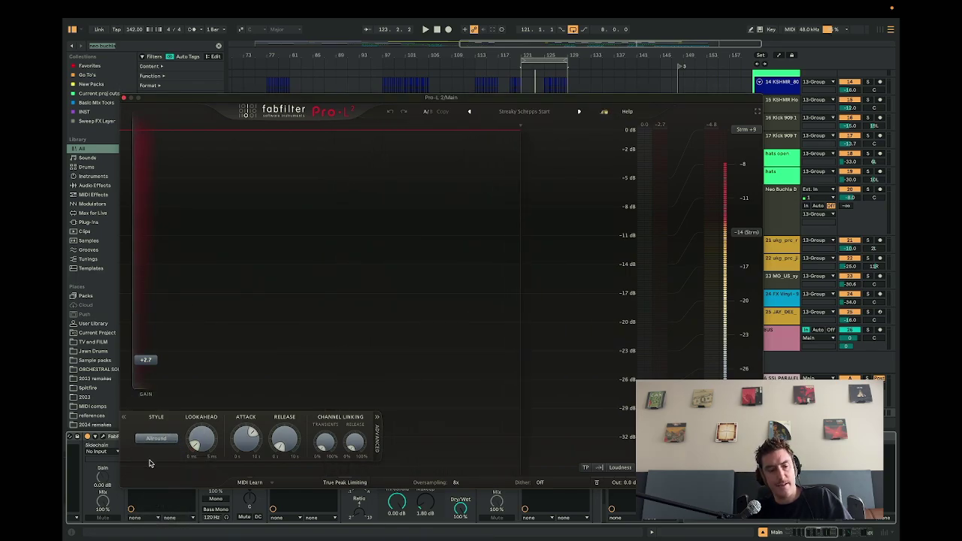
left_click(159, 442)
left_click(161, 442)
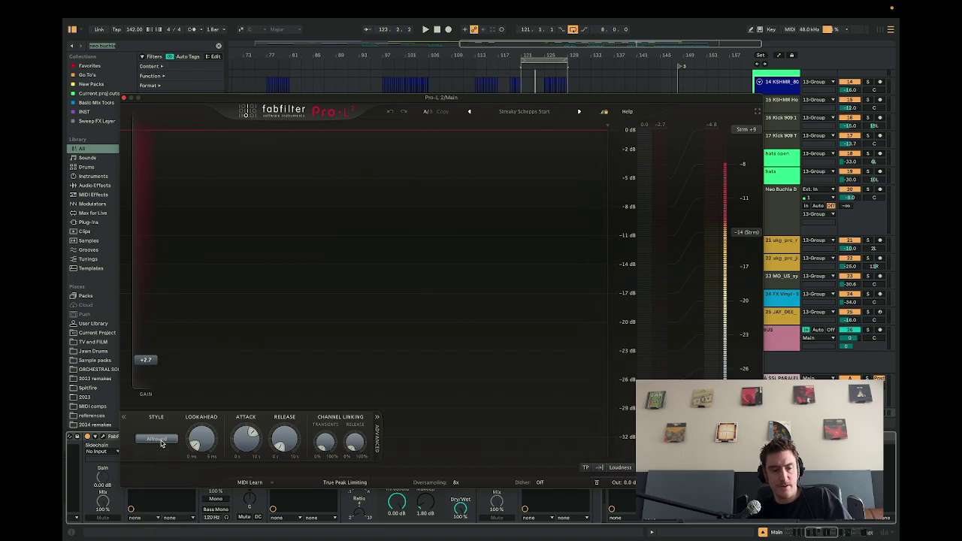
left_click(123, 98)
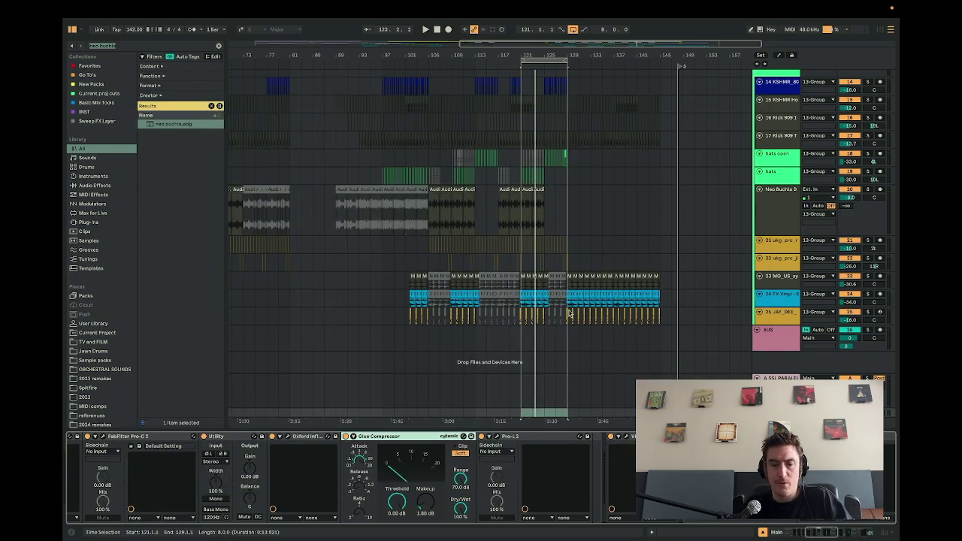
View the playing loop in the VISION 4X and Schope analyzers on the Main track, and close both.
scroll(568, 314, "right", 6)
left_click(629, 438)
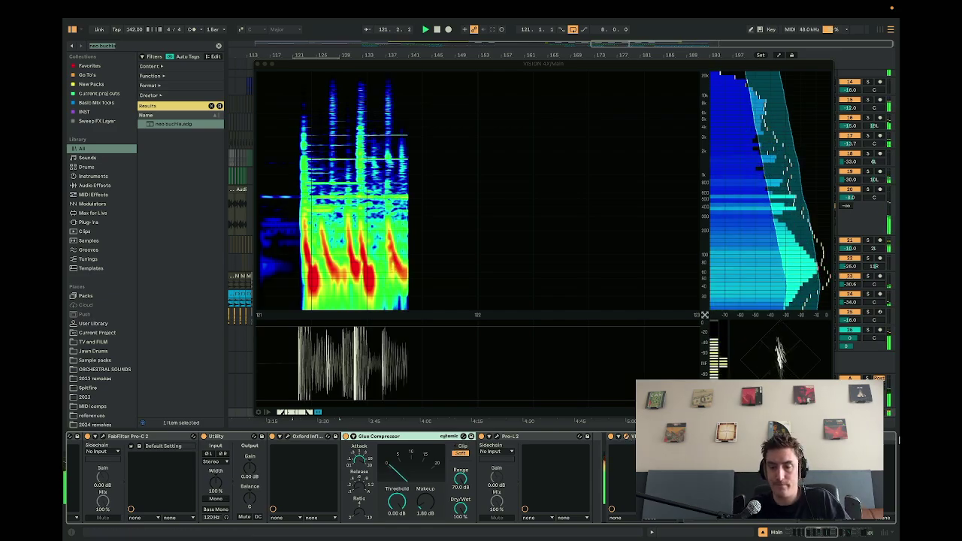
left_click(701, 436)
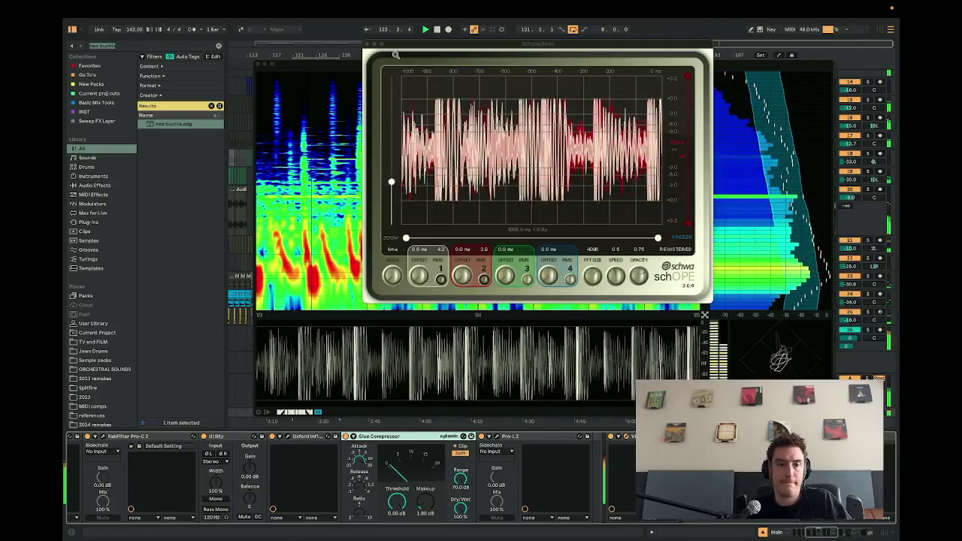
left_click(367, 45)
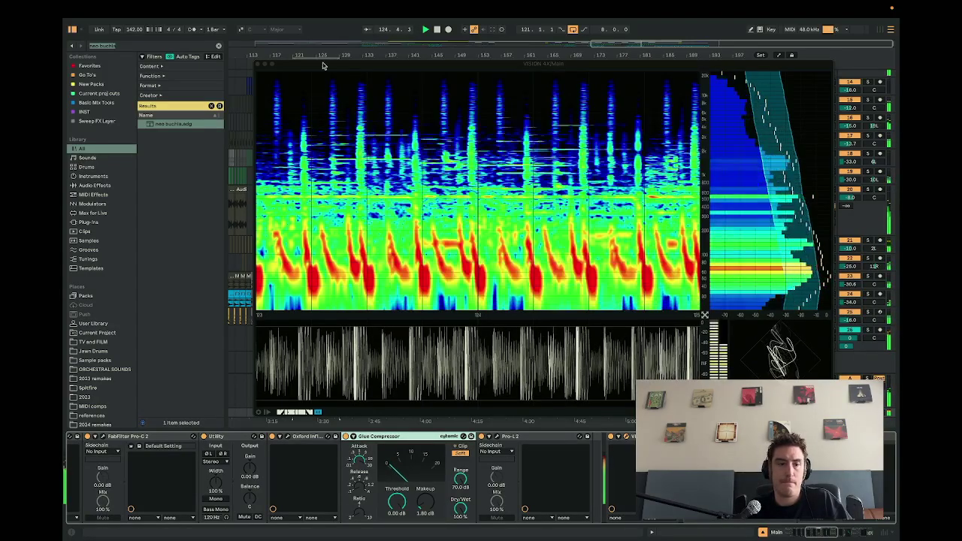
left_click(256, 64)
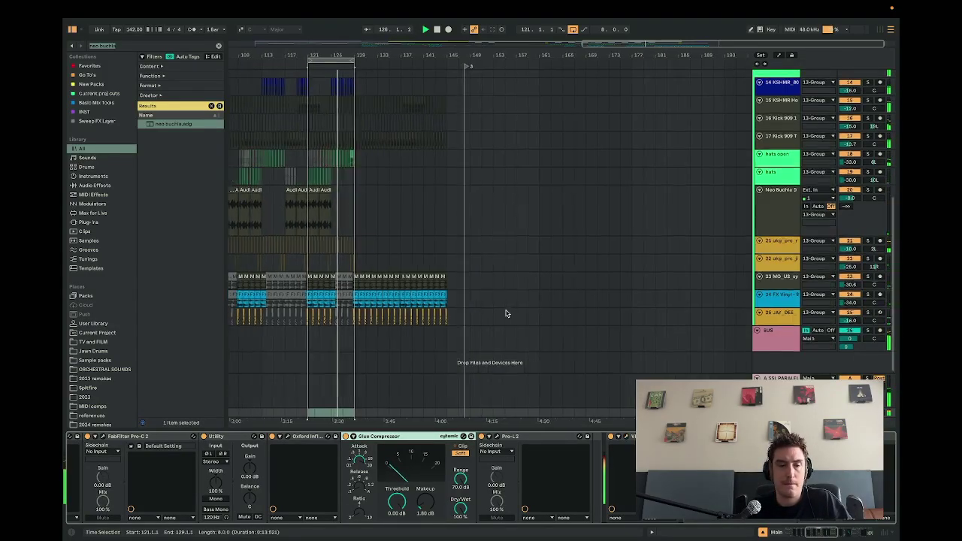
Turn off looping for bars 121 to 129 of the arrangement and stop playback.
scroll(504, 311, "down", 5, "ctrl")
scroll(507, 314, "down", 6, "ctrl")
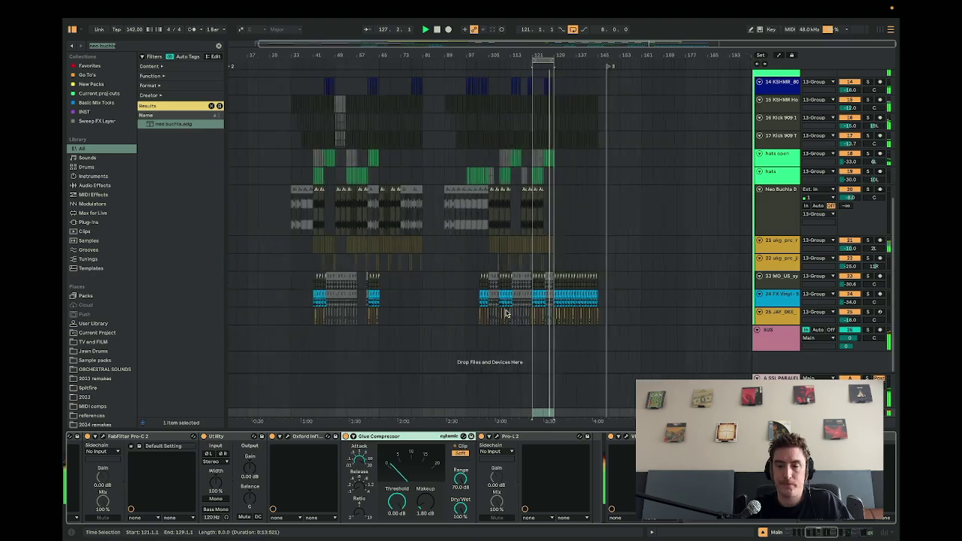
scroll(651, 338, "up", 5)
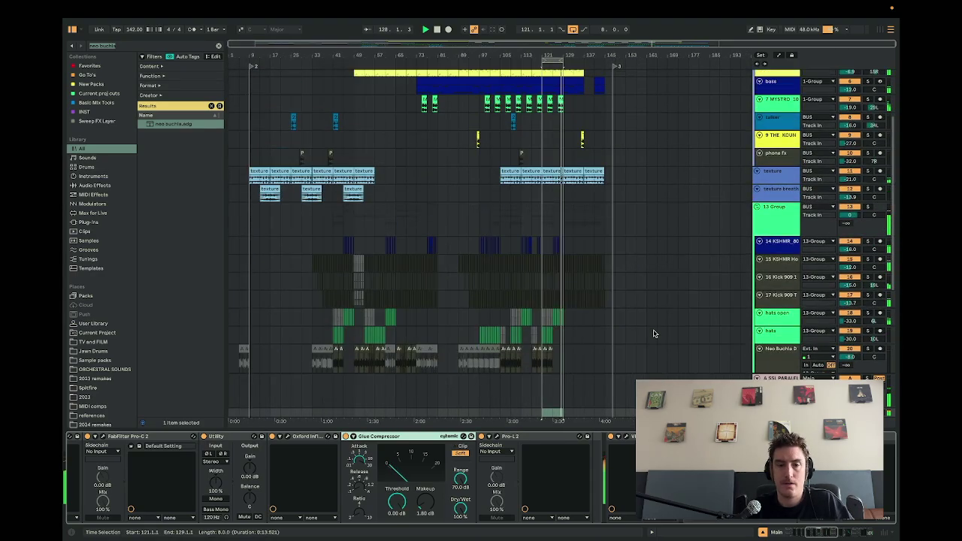
right_click(552, 65)
key("Escape")
scroll(556, 155, "up", 10, "ctrl")
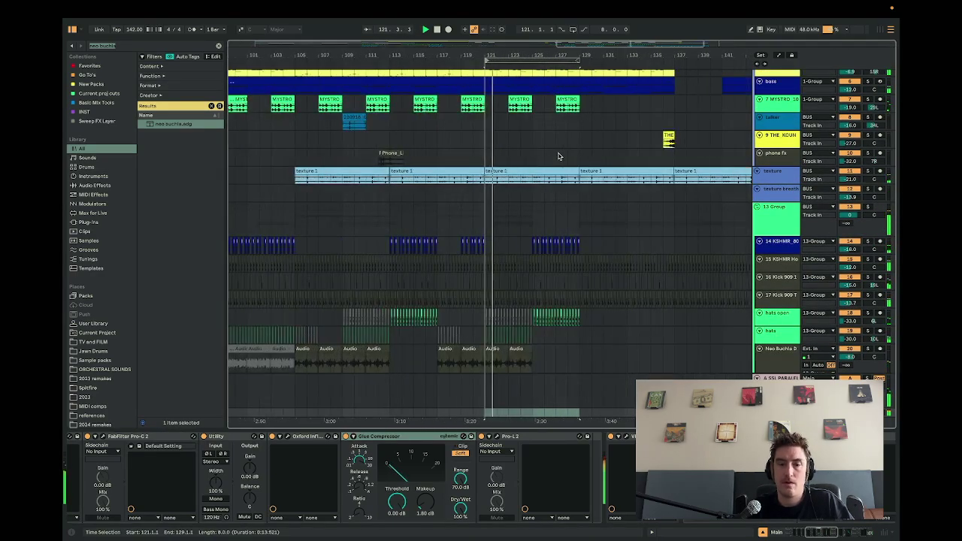
scroll(557, 156, "down", 3, "ctrl")
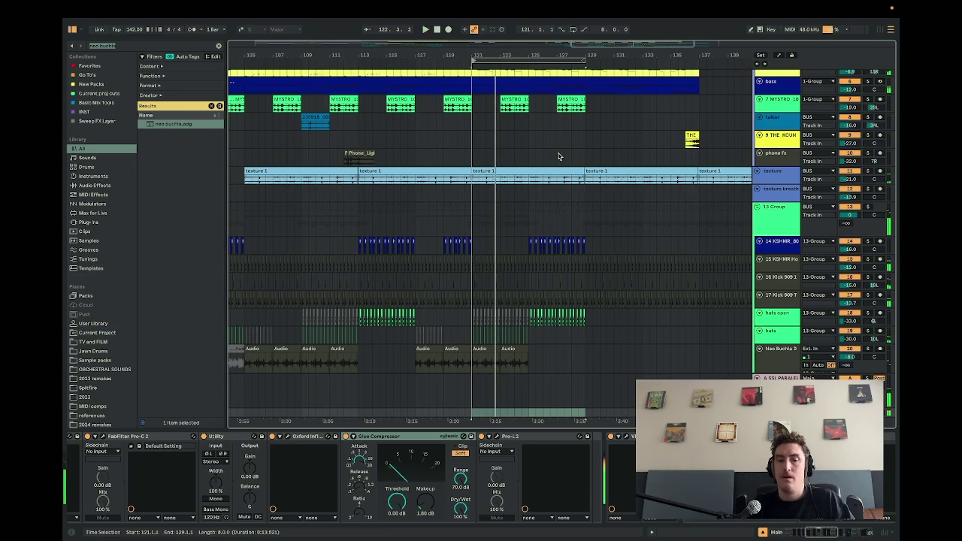
Review the track layers and place the insert marker at bar 96 on the THE_KOUNT noise track.
scroll(558, 156, "down", 5)
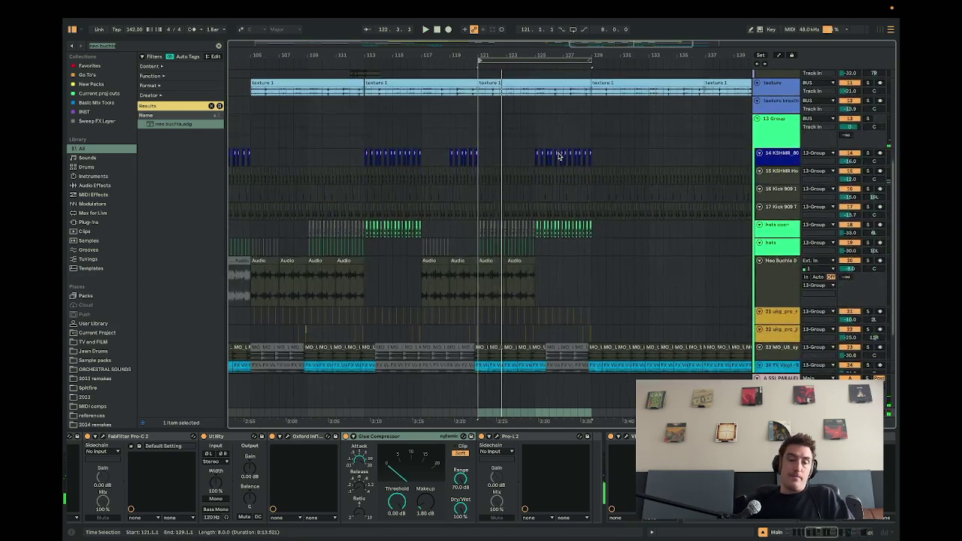
scroll(583, 195, "up", 8)
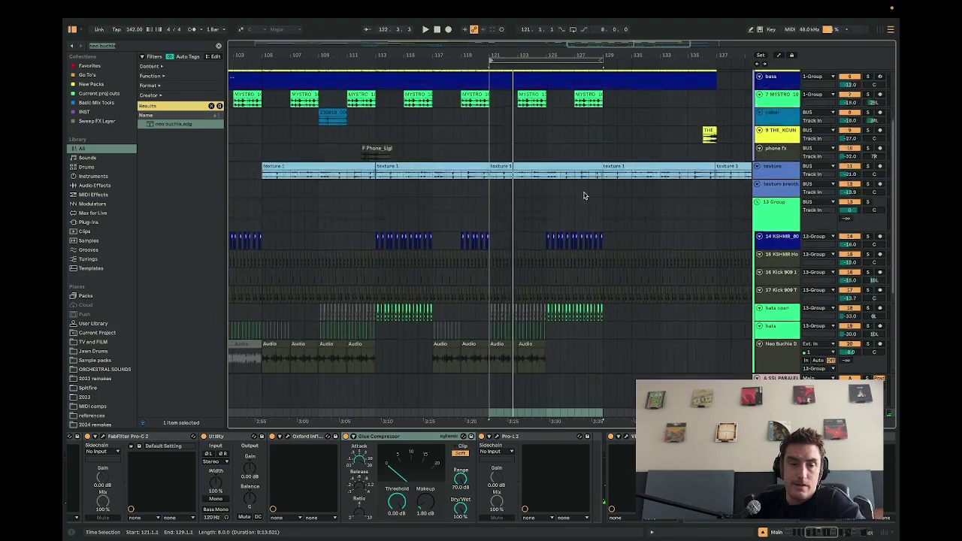
scroll(584, 193, "down", 3)
scroll(584, 194, "down", 2)
left_click(499, 198)
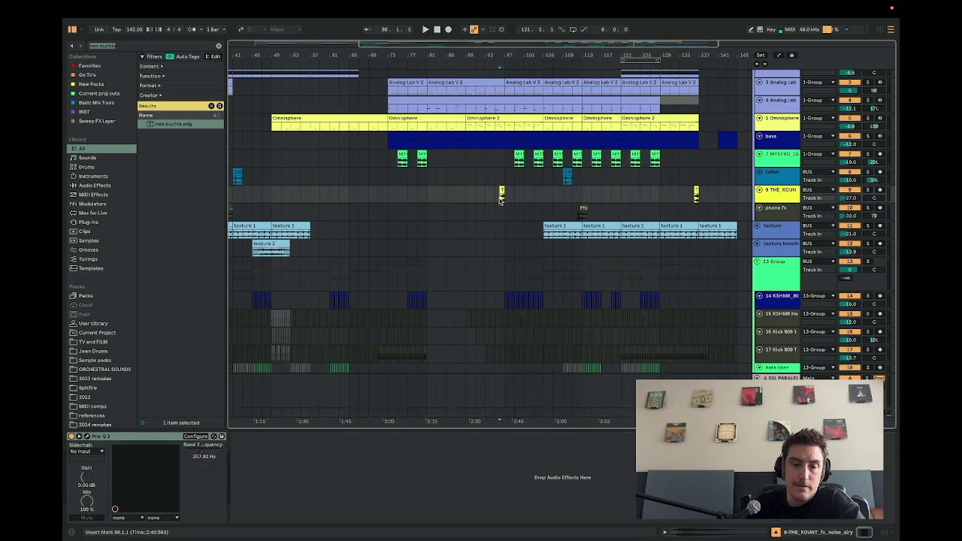
scroll(500, 197, "up", 3)
scroll(500, 199, "down", 3)
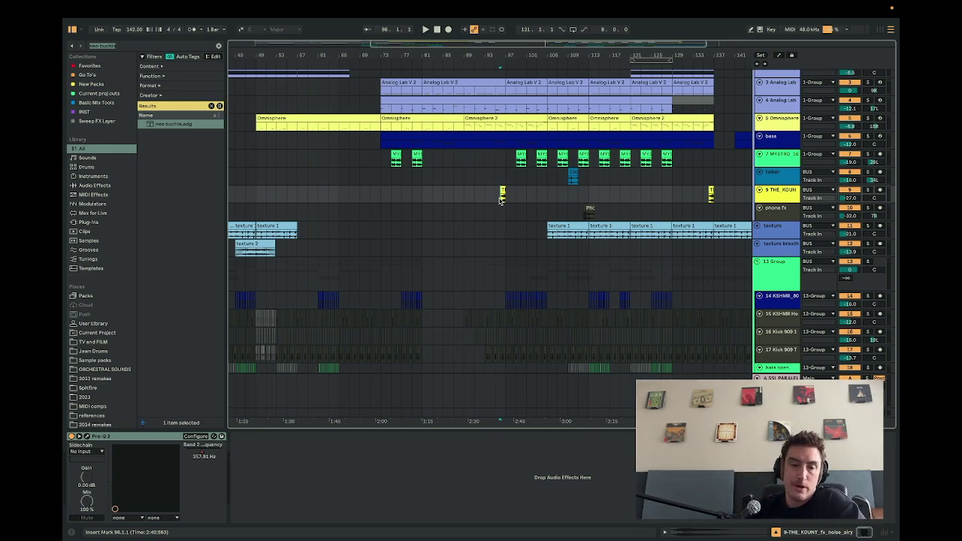
scroll(500, 199, "down", 5)
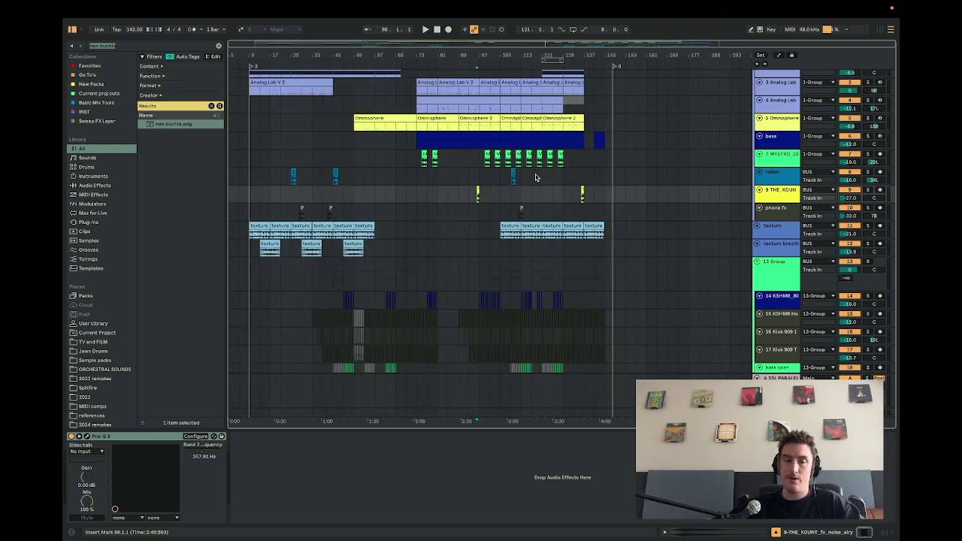
Place the insert marker at bar 121 on the Omnisphere track to show its effects chain.
scroll(534, 177, "up", 5)
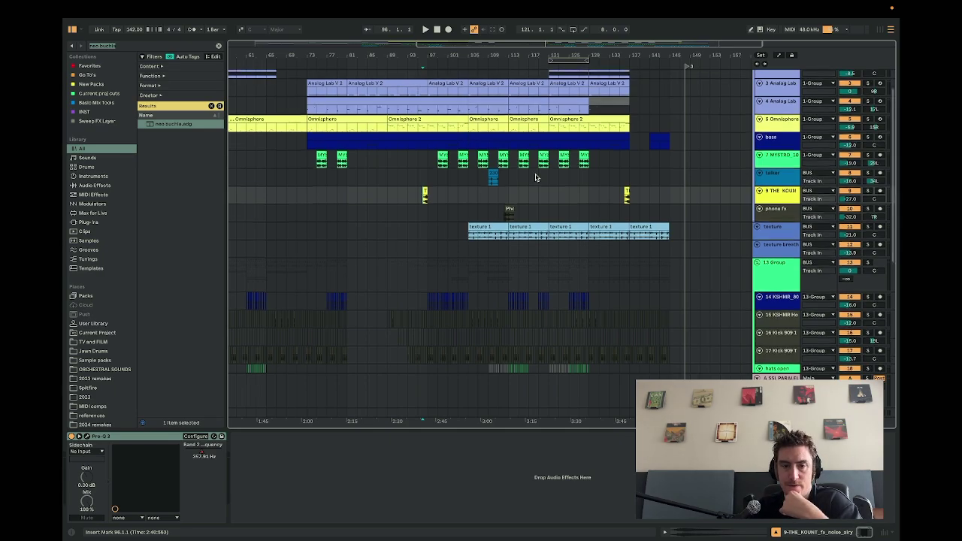
scroll(535, 178, "up", 2)
scroll(546, 165, "down", 5)
scroll(546, 166, "up", 6)
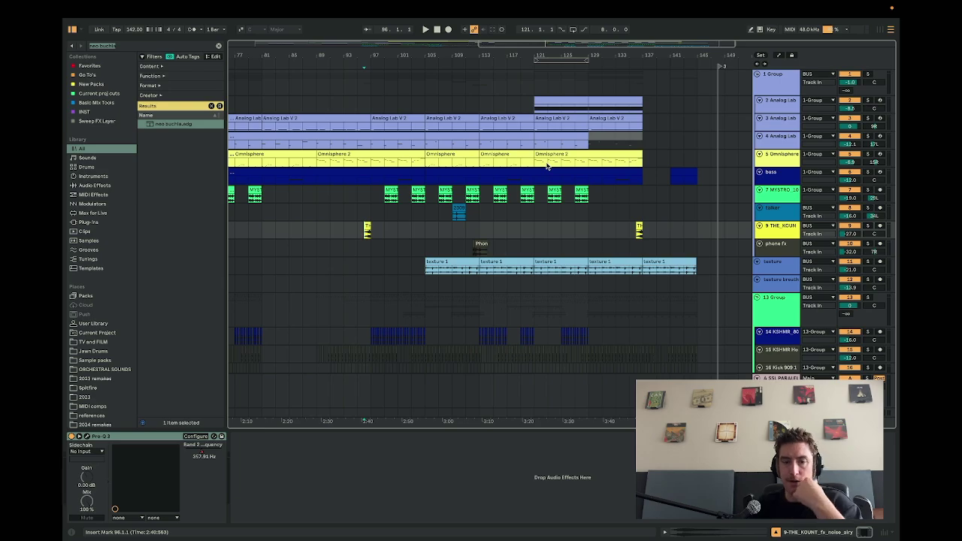
left_click(536, 166)
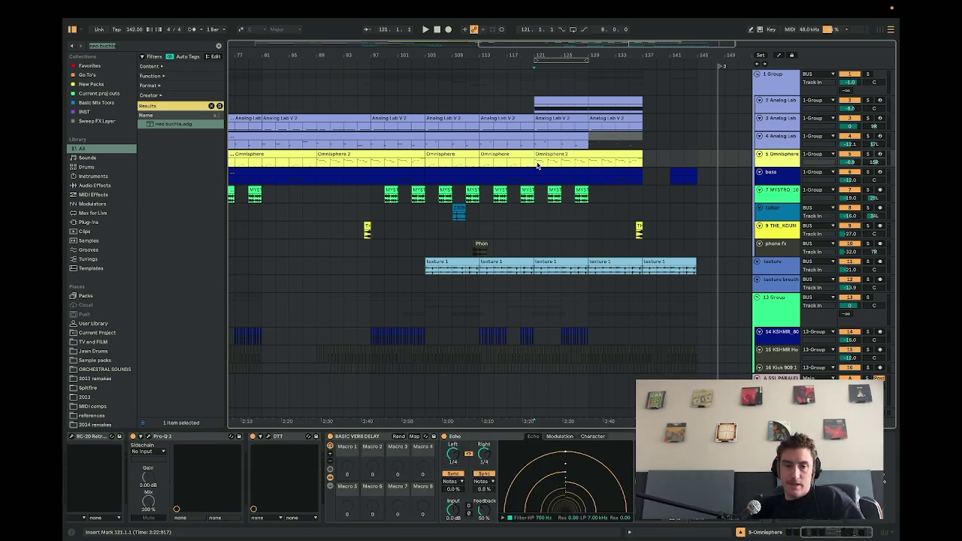
Select the Neo Buchla Drums track in the drum group to show its devices.
scroll(538, 165, "down", 1)
scroll(569, 202, "down", 5)
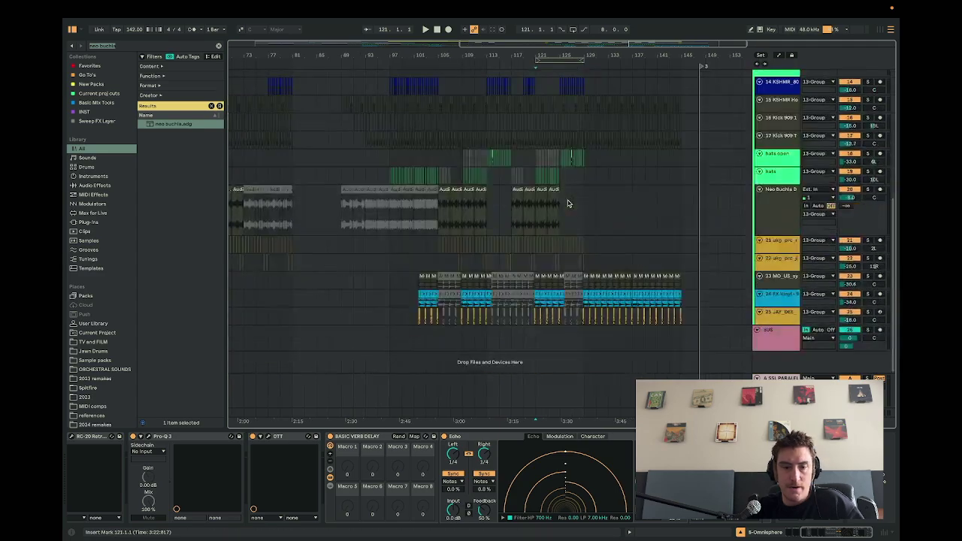
scroll(568, 203, "up", 6)
left_click(779, 210)
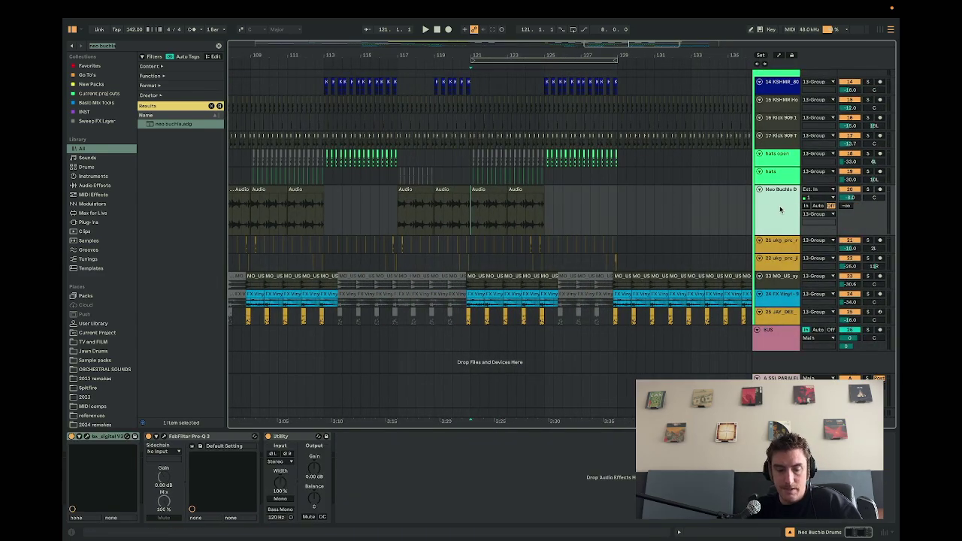
scroll(779, 210, "up", 2)
scroll(645, 235, "down", 6)
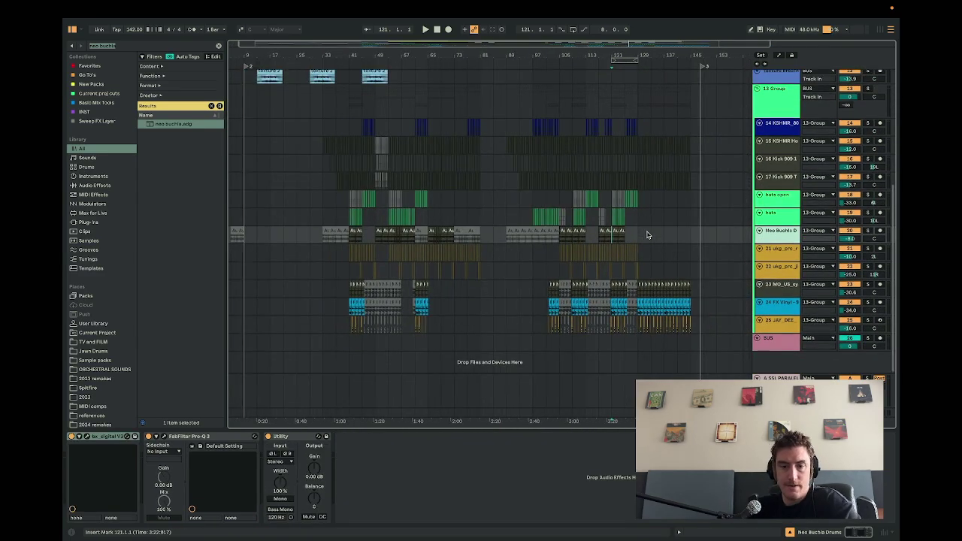
Play the arrangement from bar 113 and follow the layers during playback.
scroll(639, 235, "up", 6)
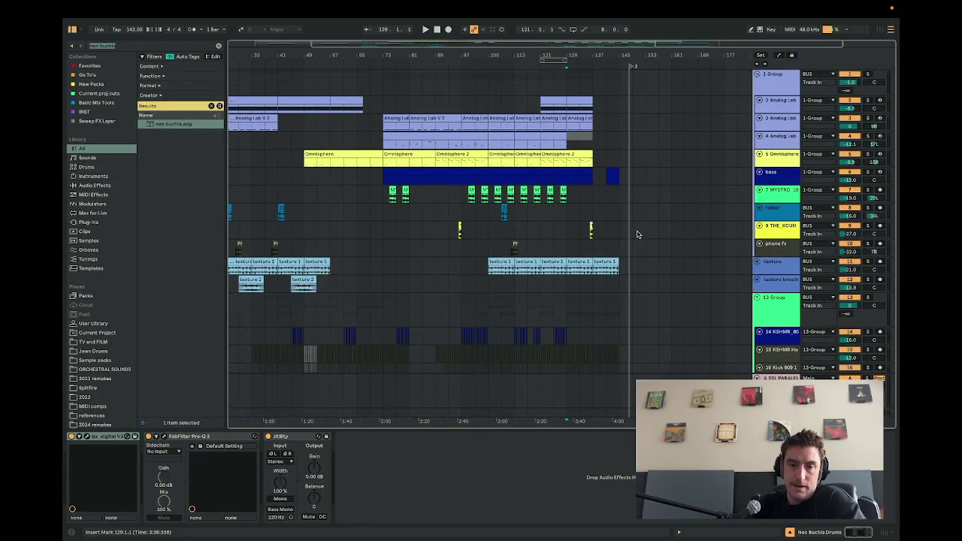
scroll(636, 234, "left", 5)
scroll(636, 234, "down", 1)
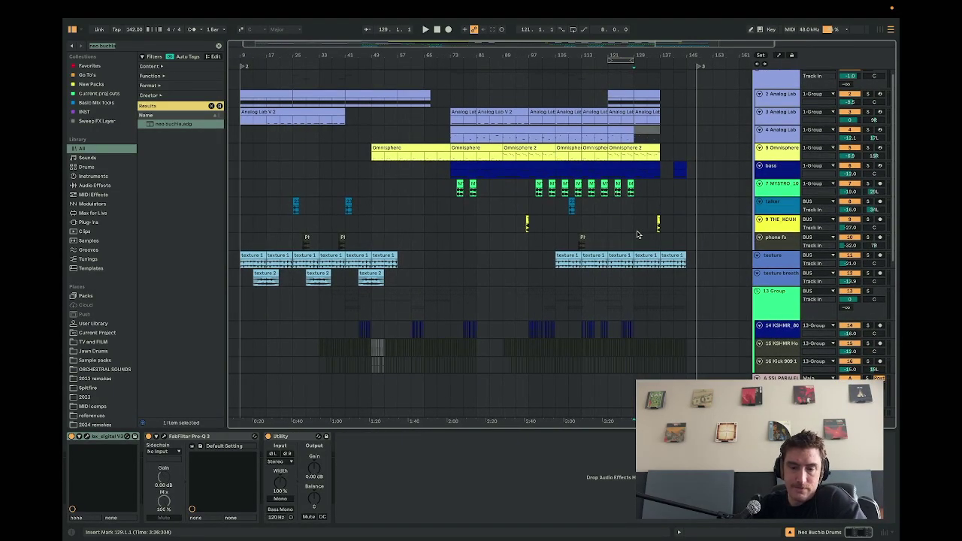
left_click(586, 228)
key("space")
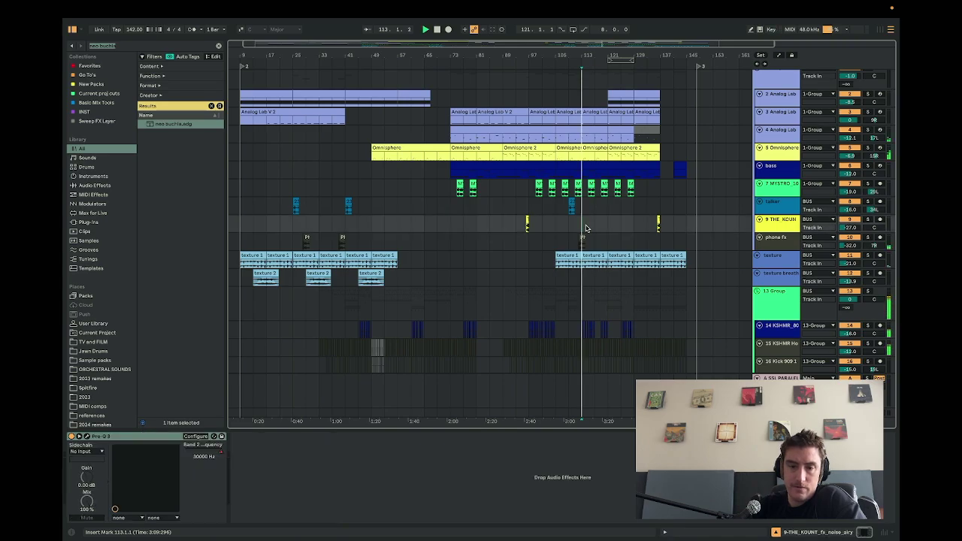
scroll(586, 228, "left", 1)
scroll(586, 229, "down", 1)
scroll(586, 229, "up", 3)
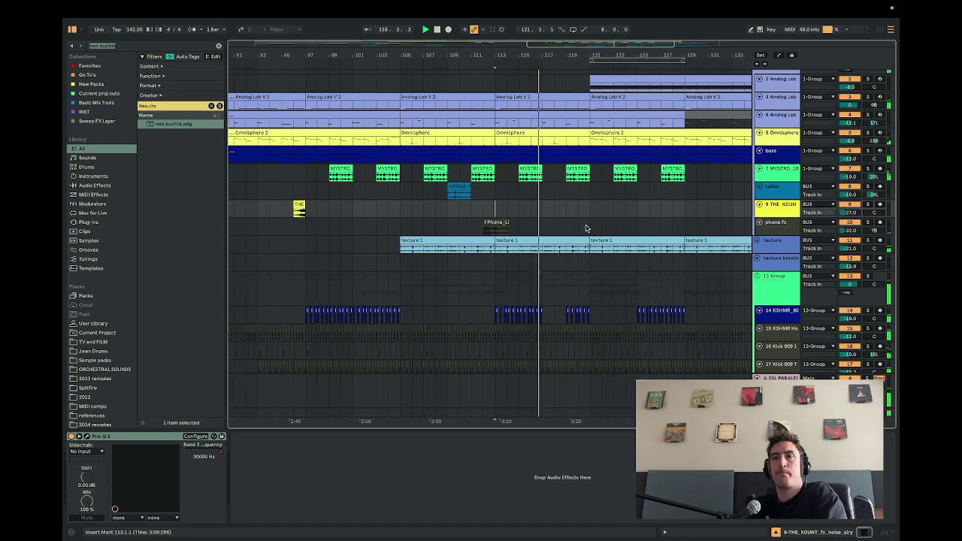
scroll(600, 232, "down", 2)
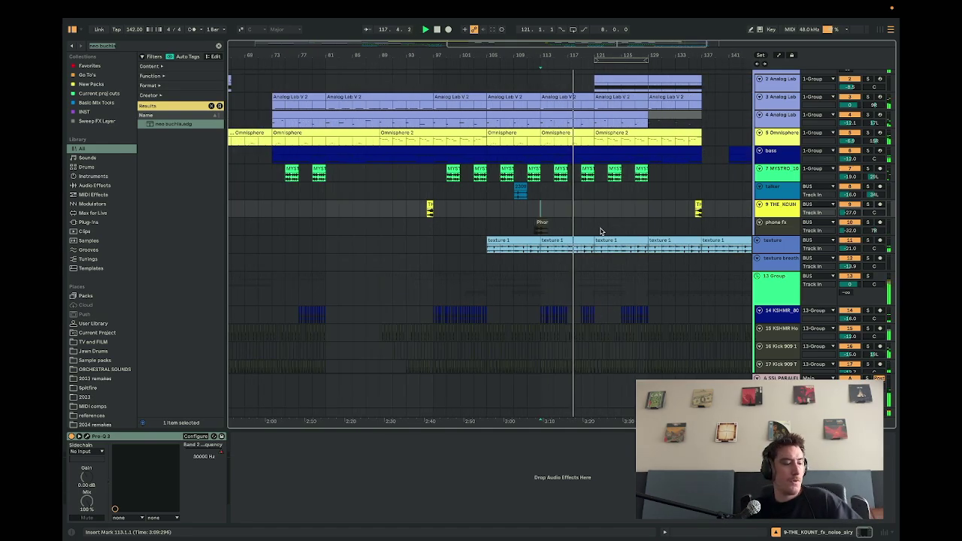
mouse_move(896, 6)
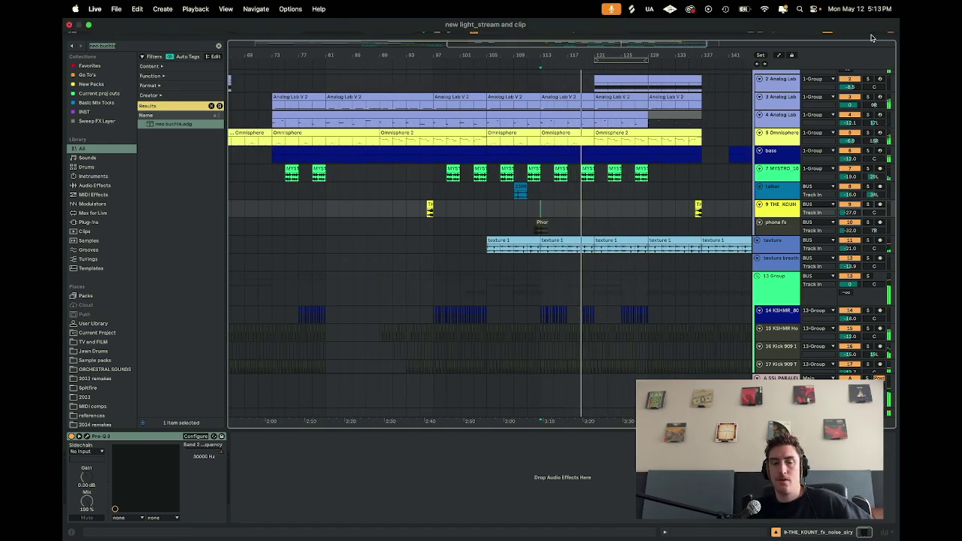